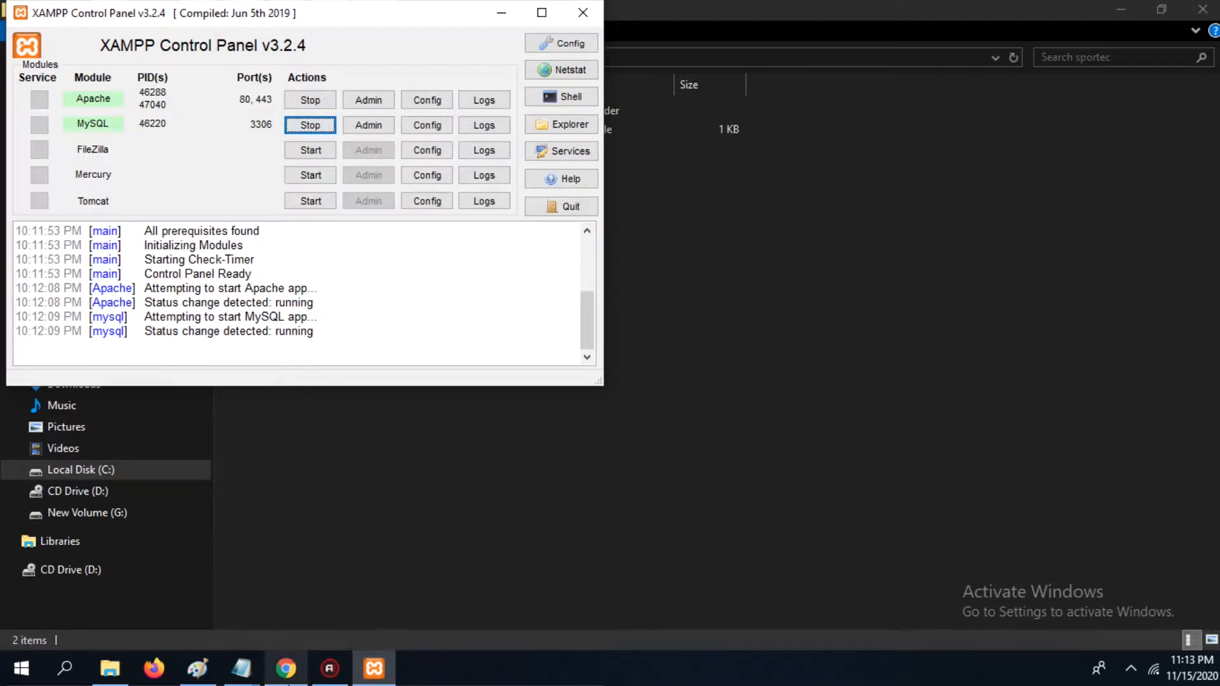
Step: Open the browser and go to localhost/phpmyadmin
left_click(286, 668)
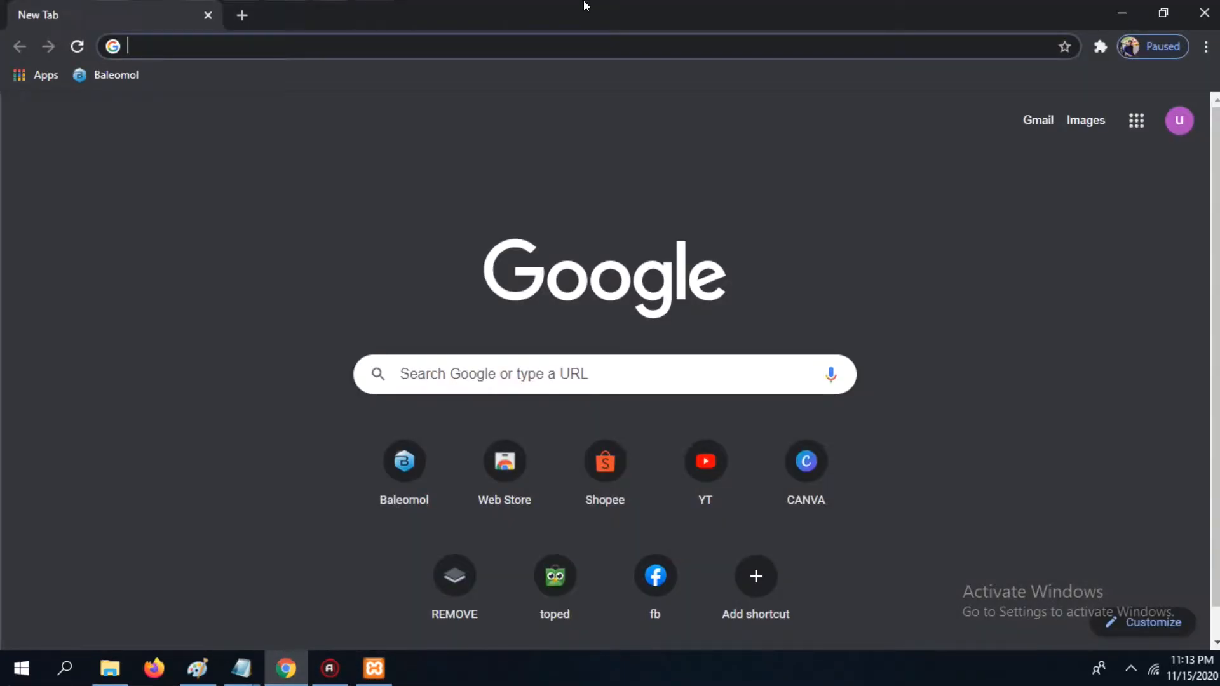
type("local")
key("Right")
key("BackSpace")
key("BackSpace")
key("BackSpace")
key("BackSpace")
key("BackSpace")
key("BackSpace")
key("BackSpace")
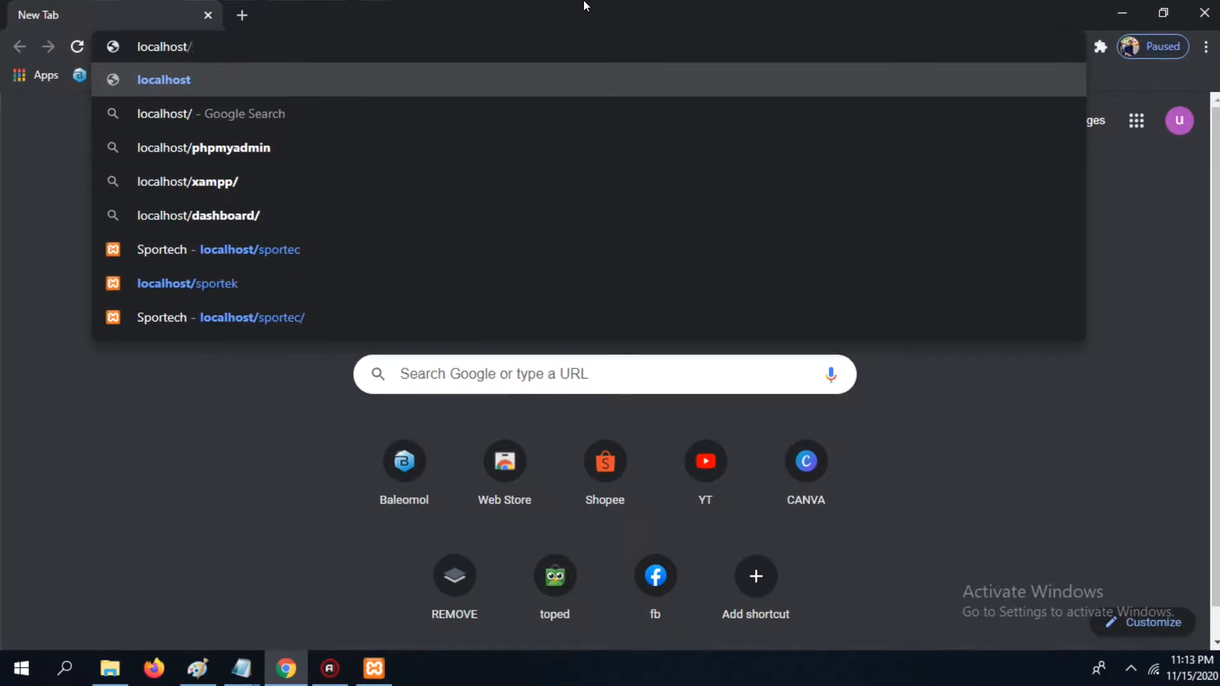
type("phpmyadmin")
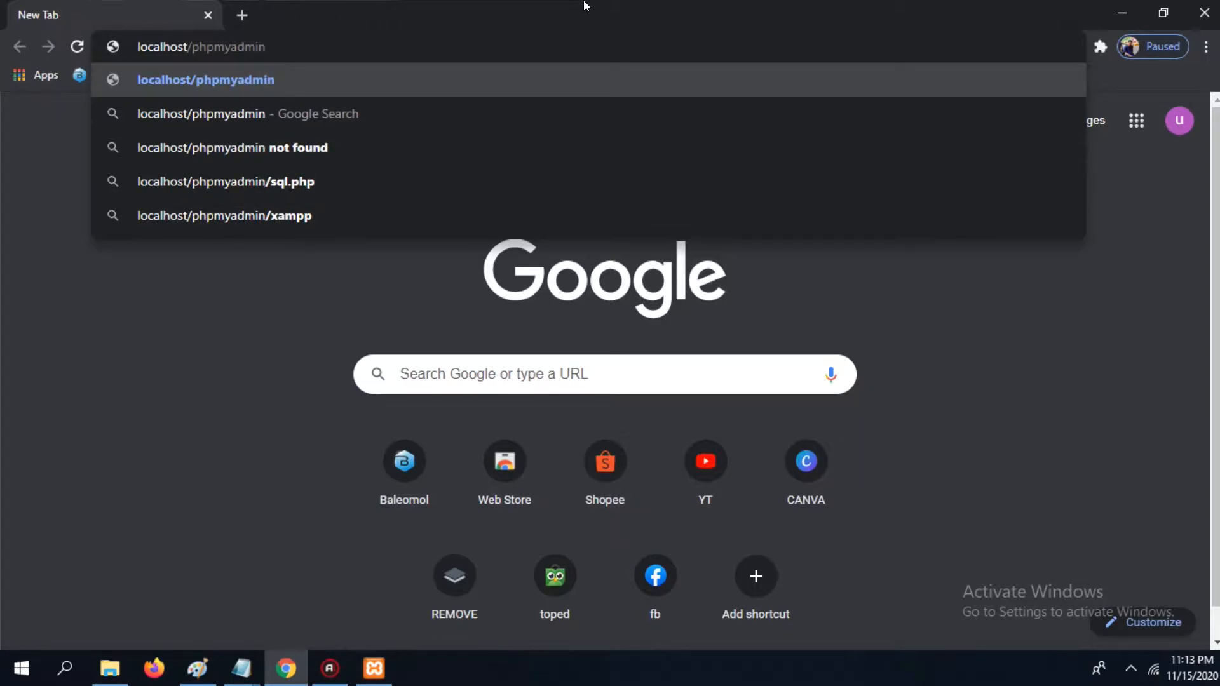
key("Return")
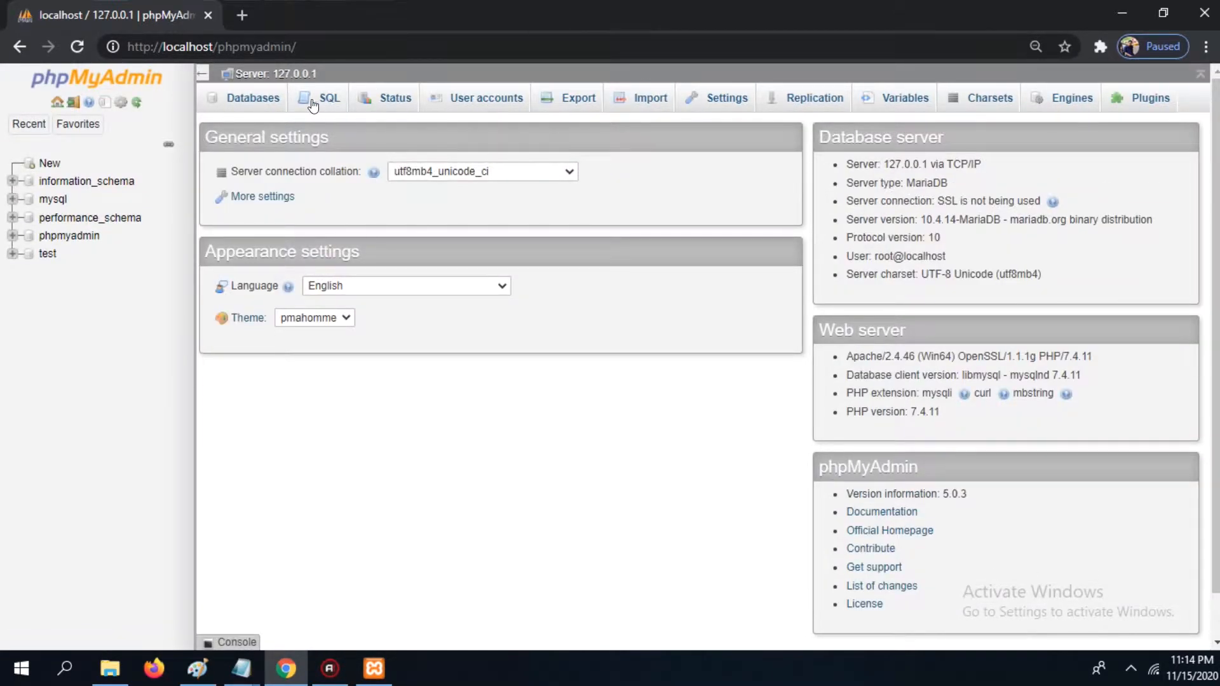
Step: Create a new database named sportec
left_click(256, 101)
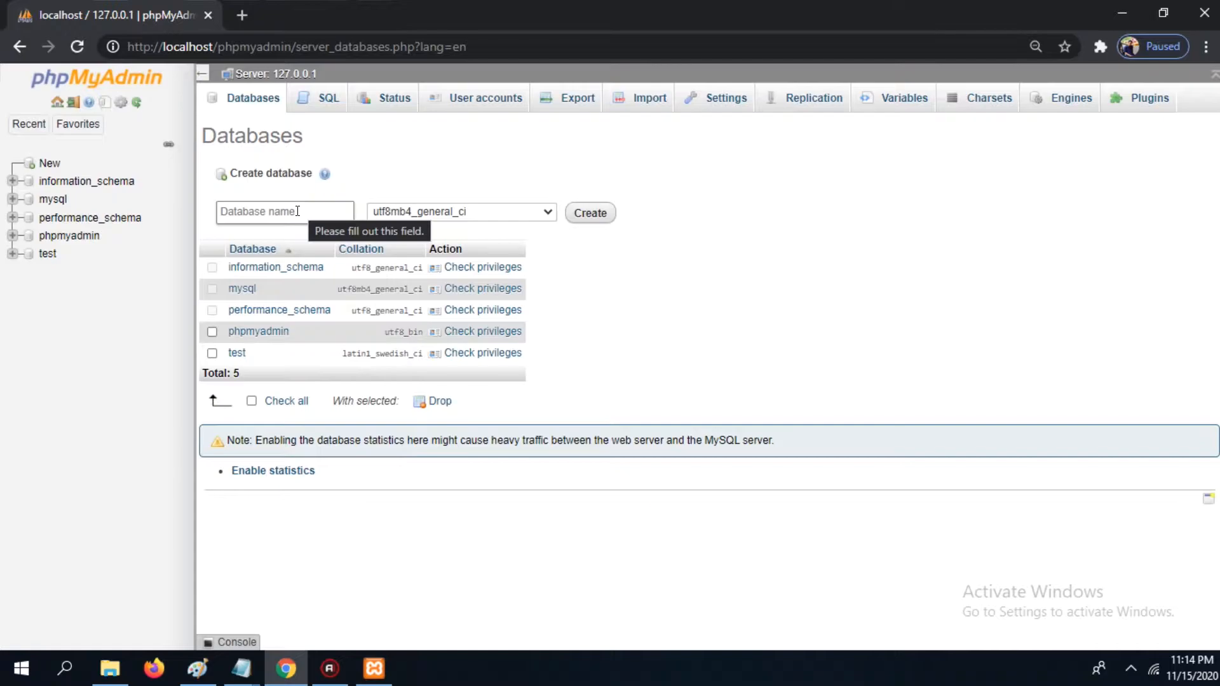
left_click(299, 210)
type("spo")
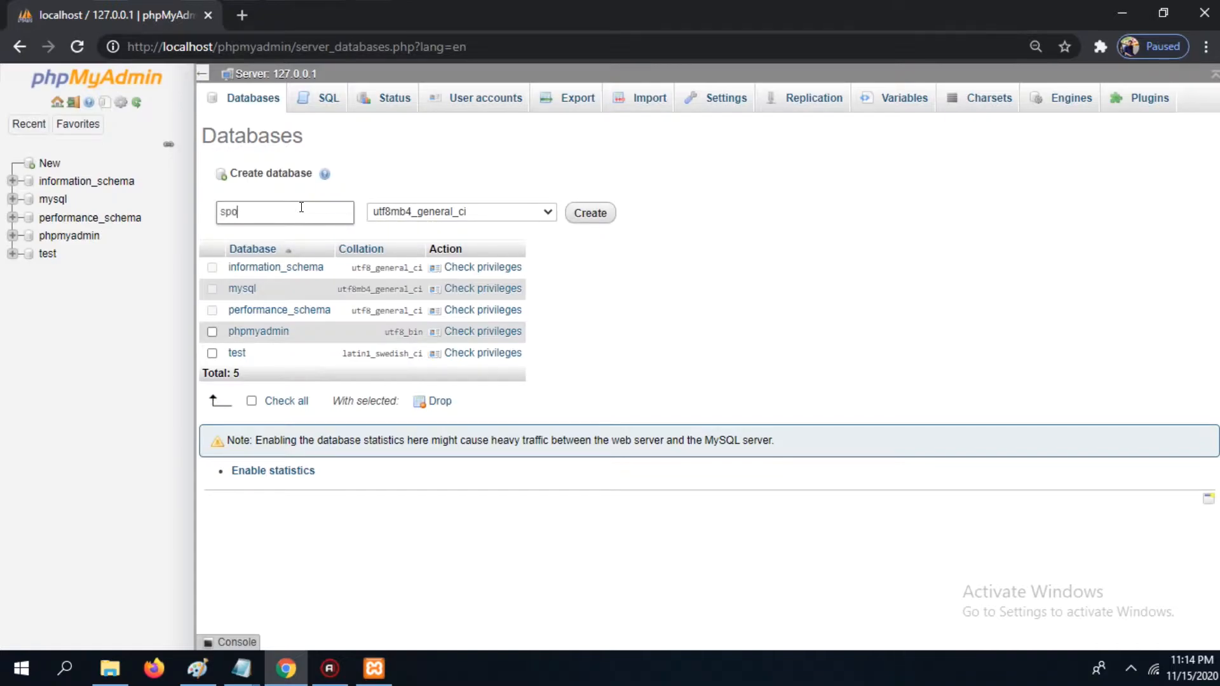
type("r")
type("ted")
left_click(601, 219)
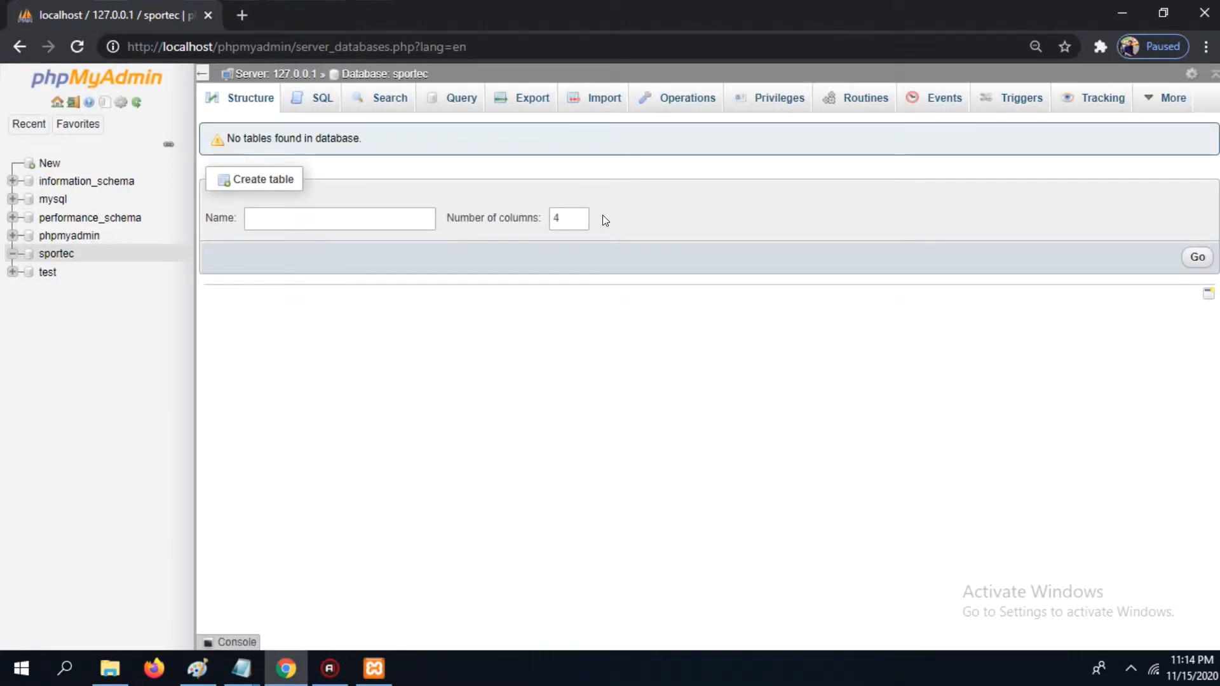
Step: Start creating a table named admin in the sportec database with 4 columns
left_click(249, 217)
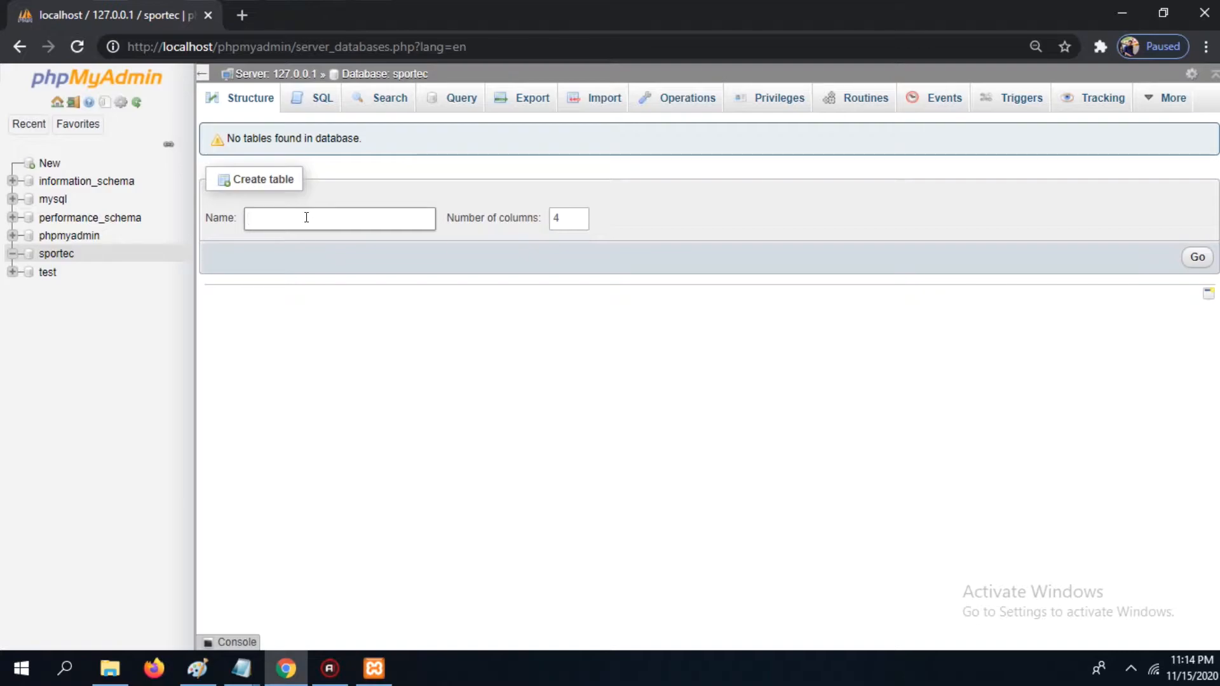
type("admin")
left_click(1195, 258)
left_click(1197, 258)
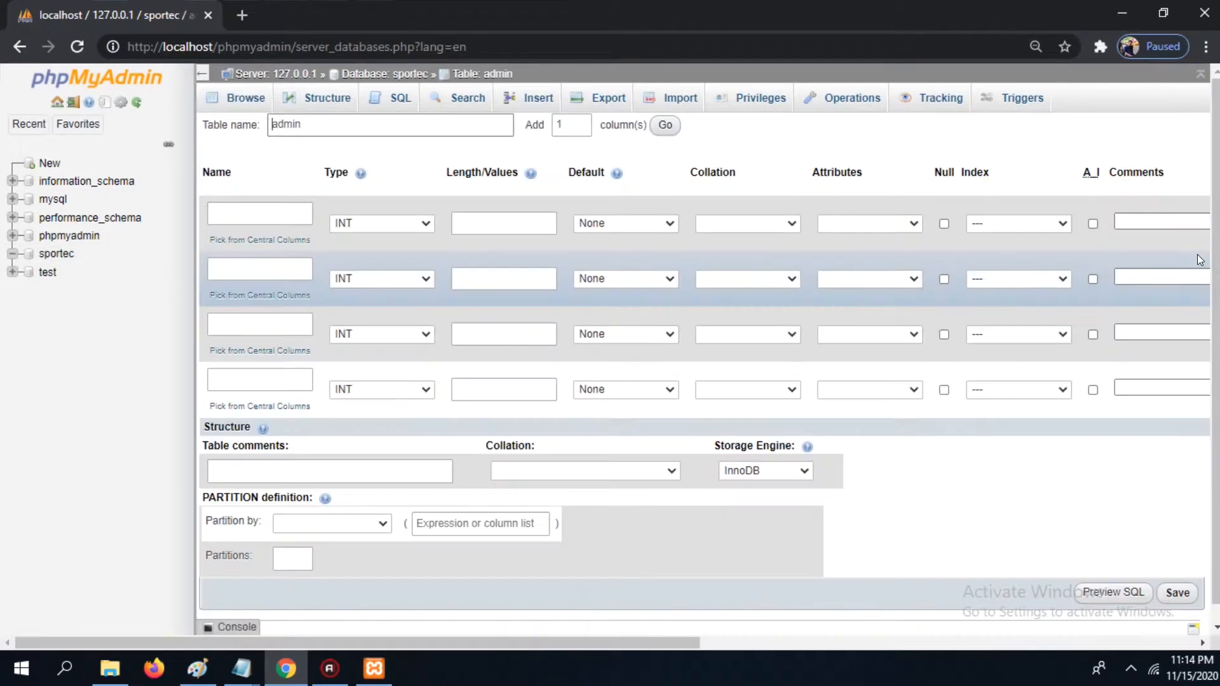
Step: Name the first two columns id_admin and name_admin
left_click(261, 213)
type("id_admin")
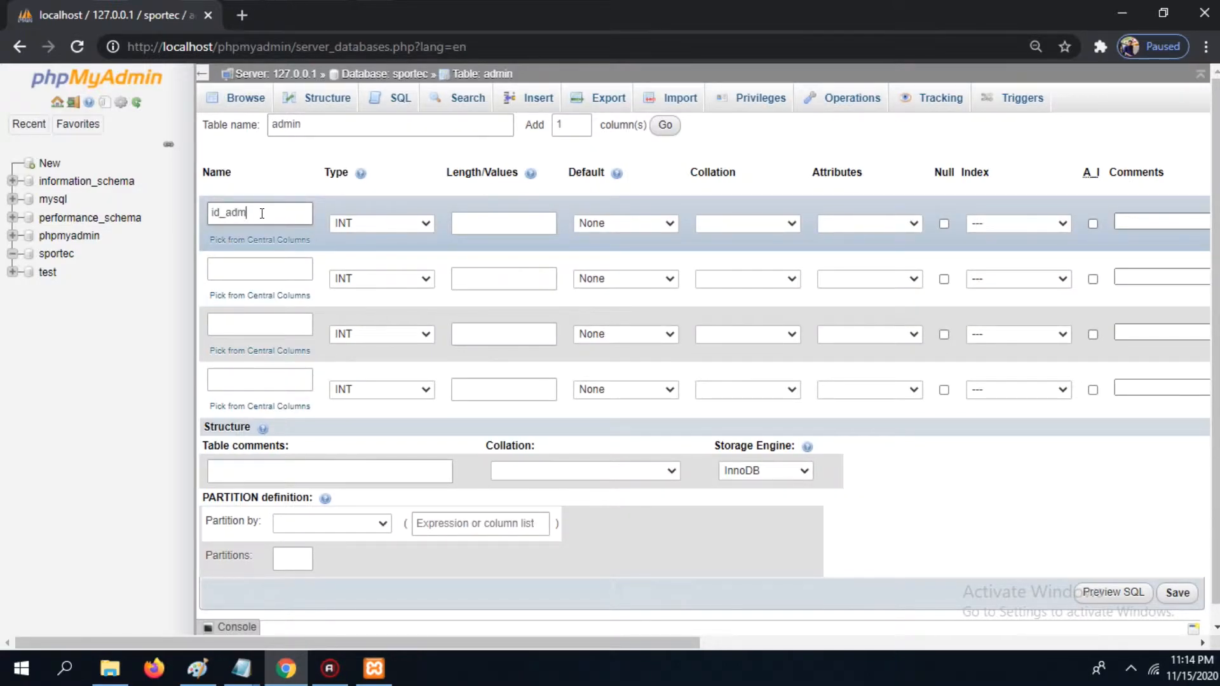
left_click(258, 260)
type("name_admin")
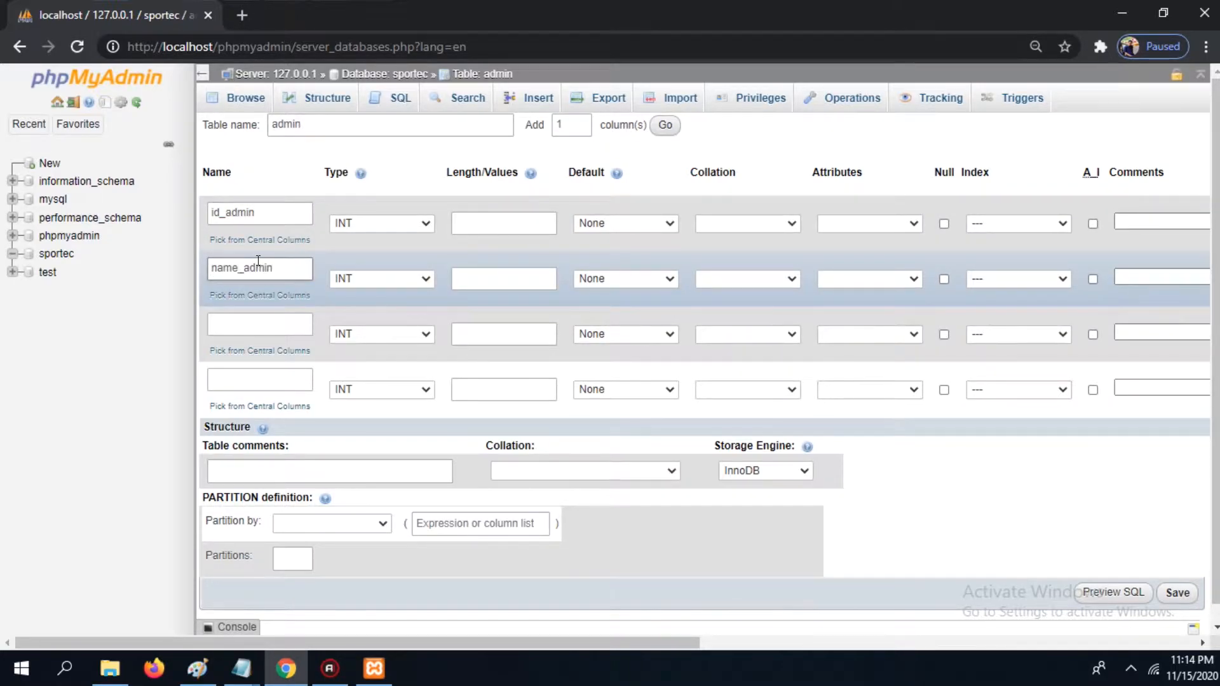
Step: Name the third and fourth columns email_admin and password_admin
left_click(265, 322)
type("ema")
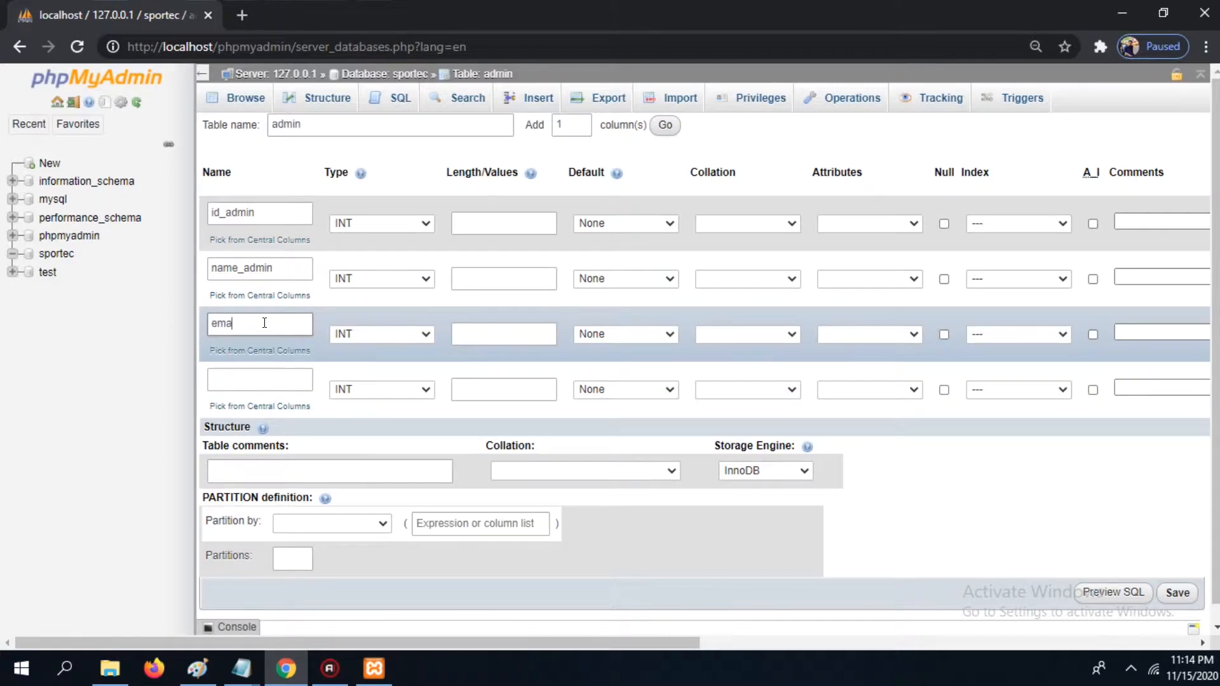
type("il_admin")
left_click(262, 381)
type("pa")
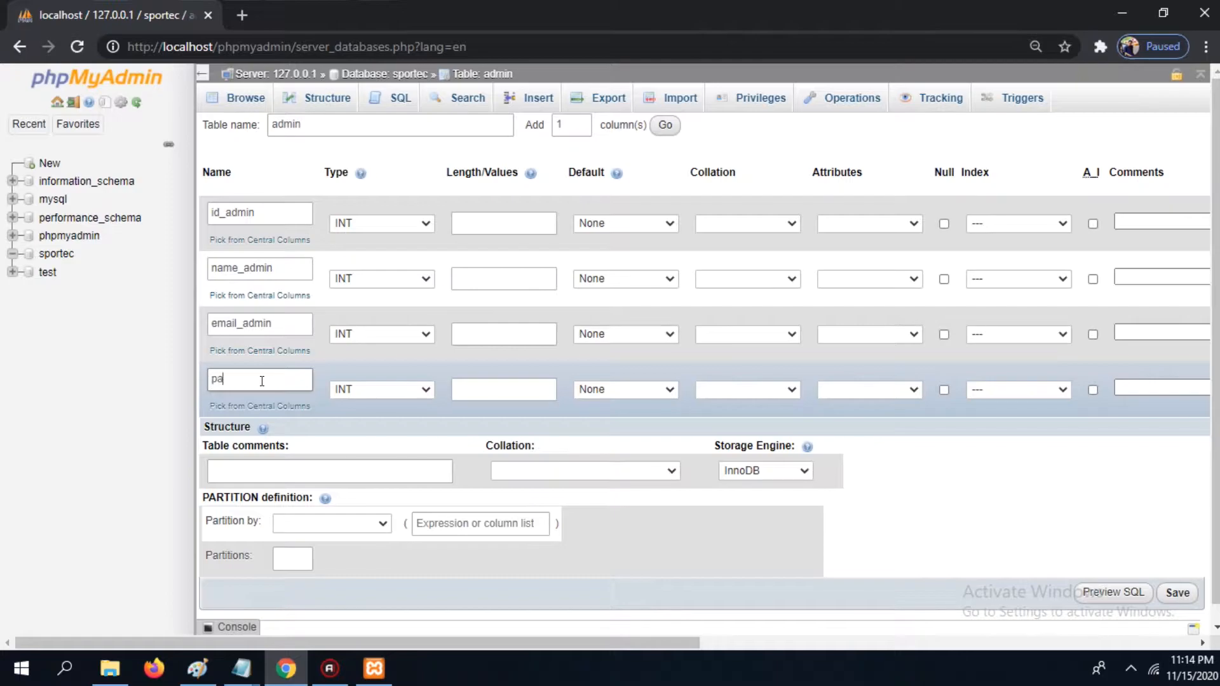
type("ssword_admin")
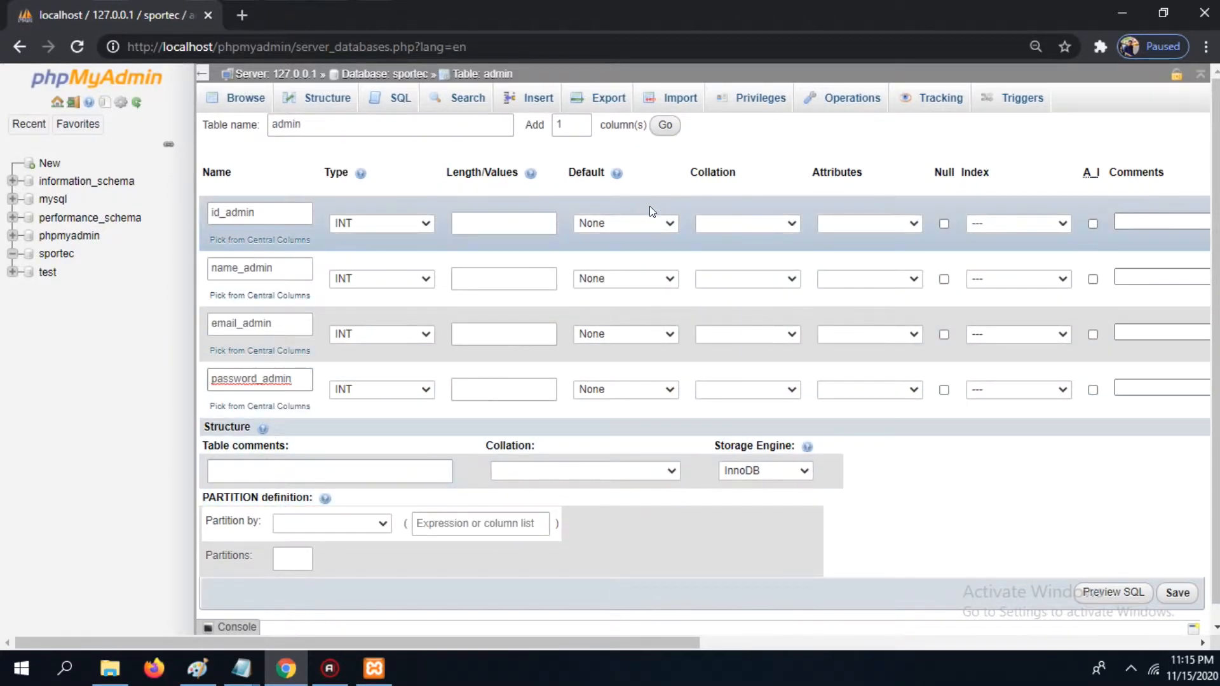
Step: Add two more columns and name them img_admin and date_admin
left_click(584, 120)
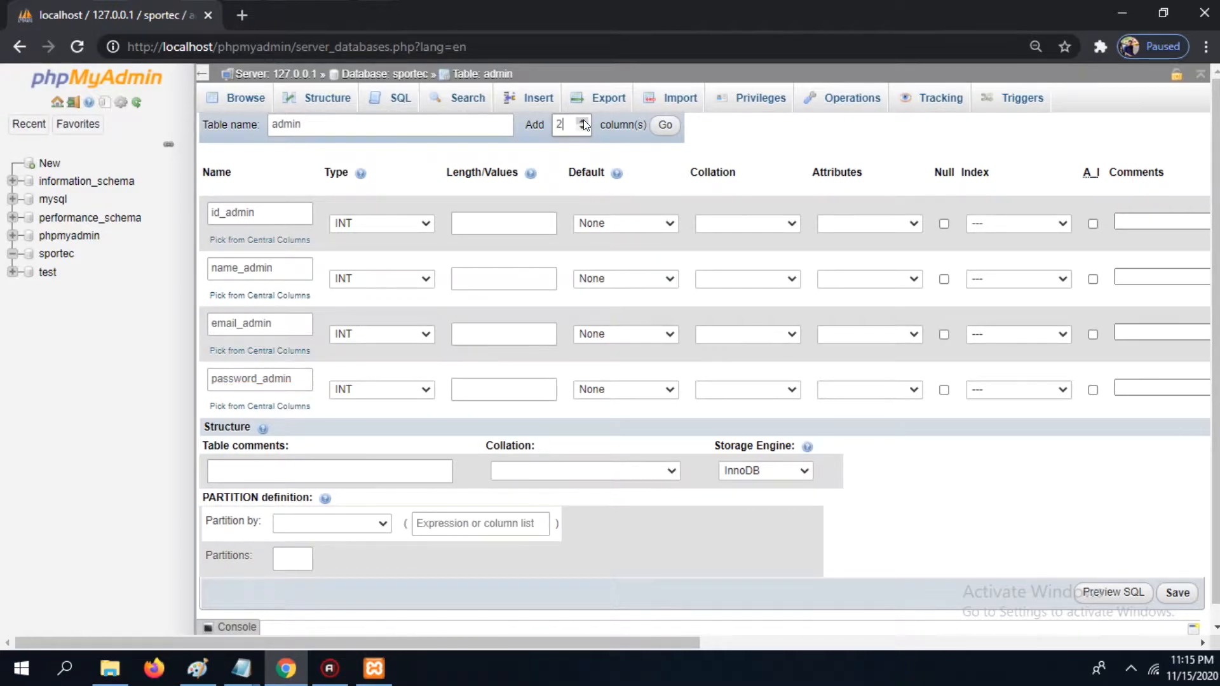
left_click(667, 132)
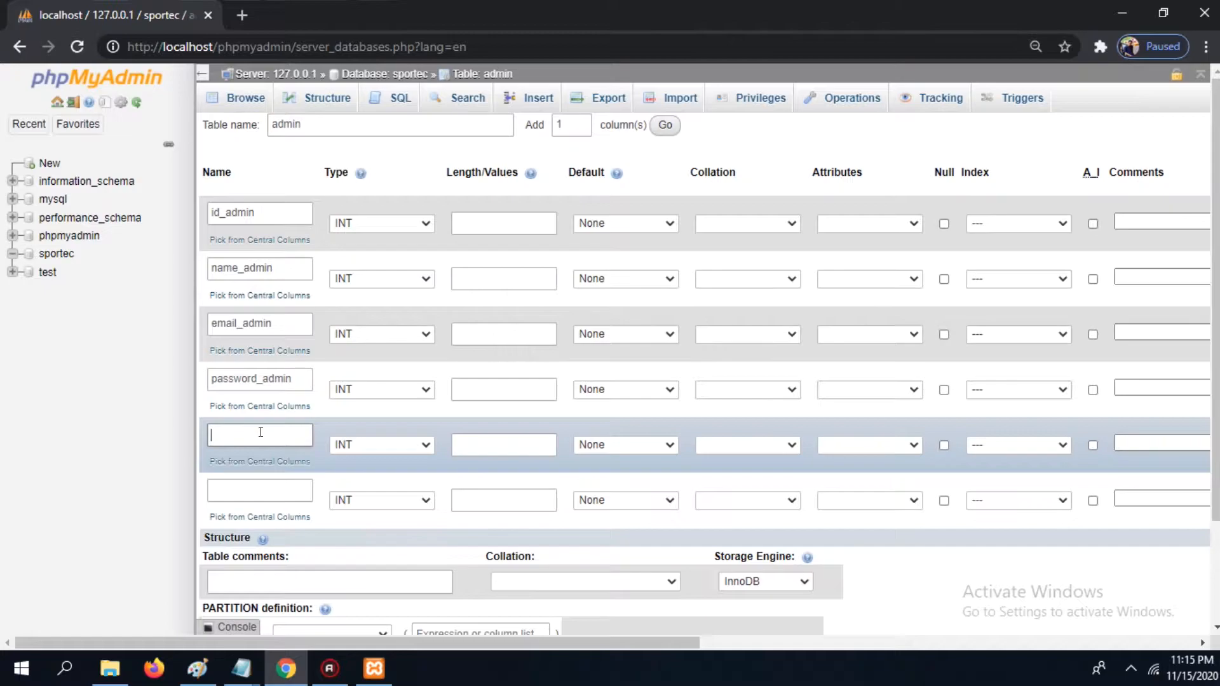
left_click(261, 432)
type("img_admin")
left_click(253, 490)
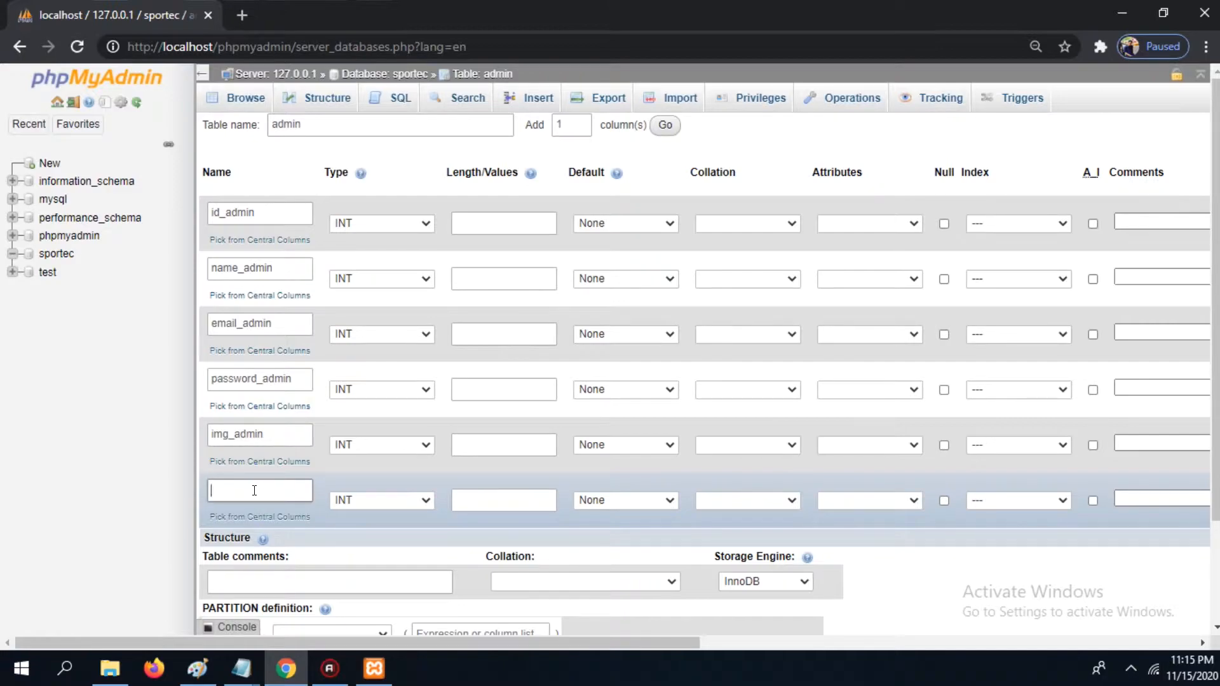
type("date_admin")
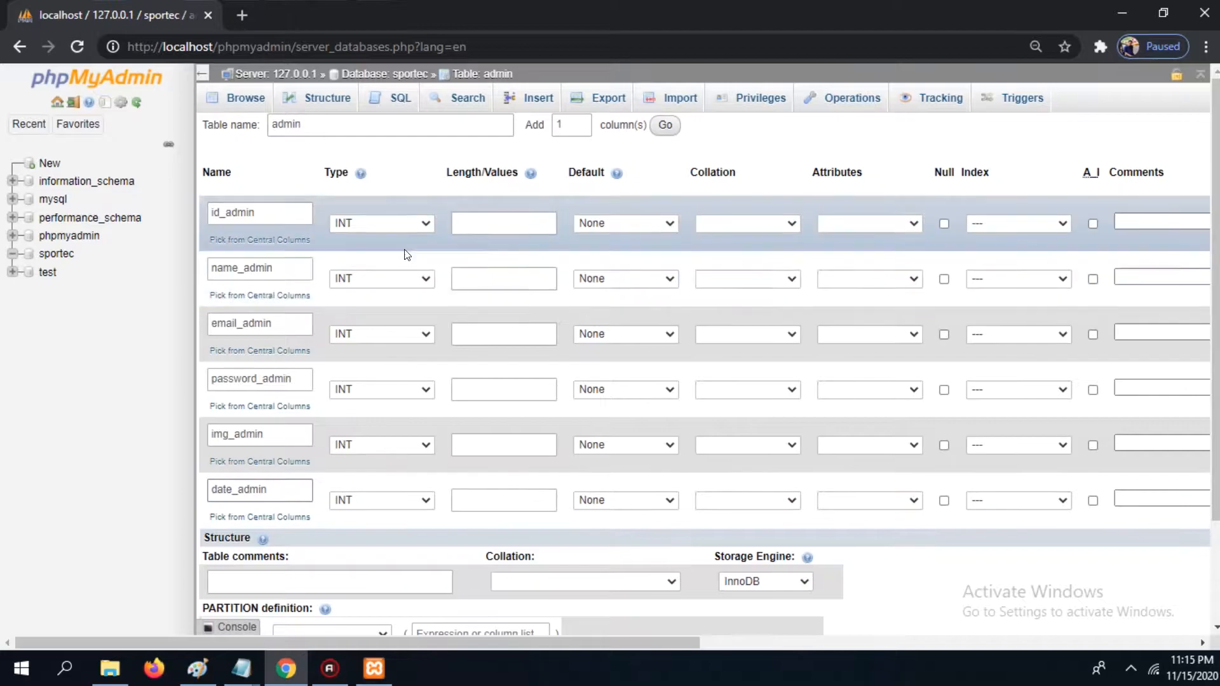
Step: Set the name_admin column to type VARCHAR with length 99
left_click(417, 290)
left_click(423, 285)
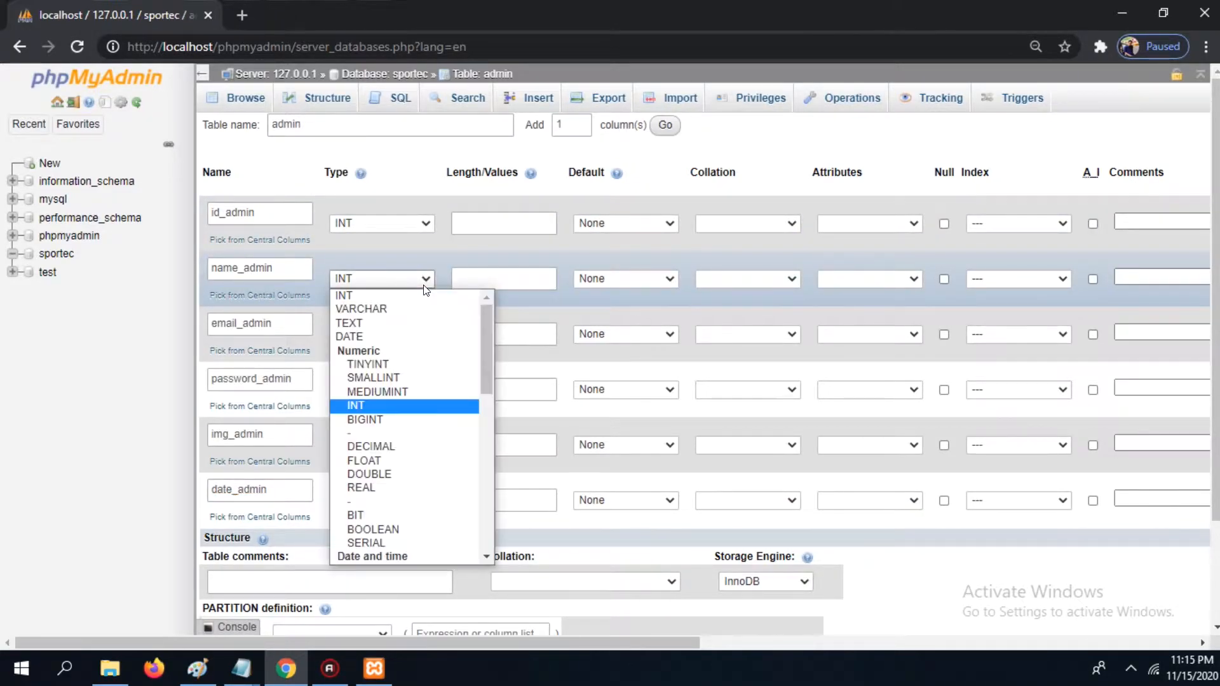
left_click(385, 310)
left_click(482, 274)
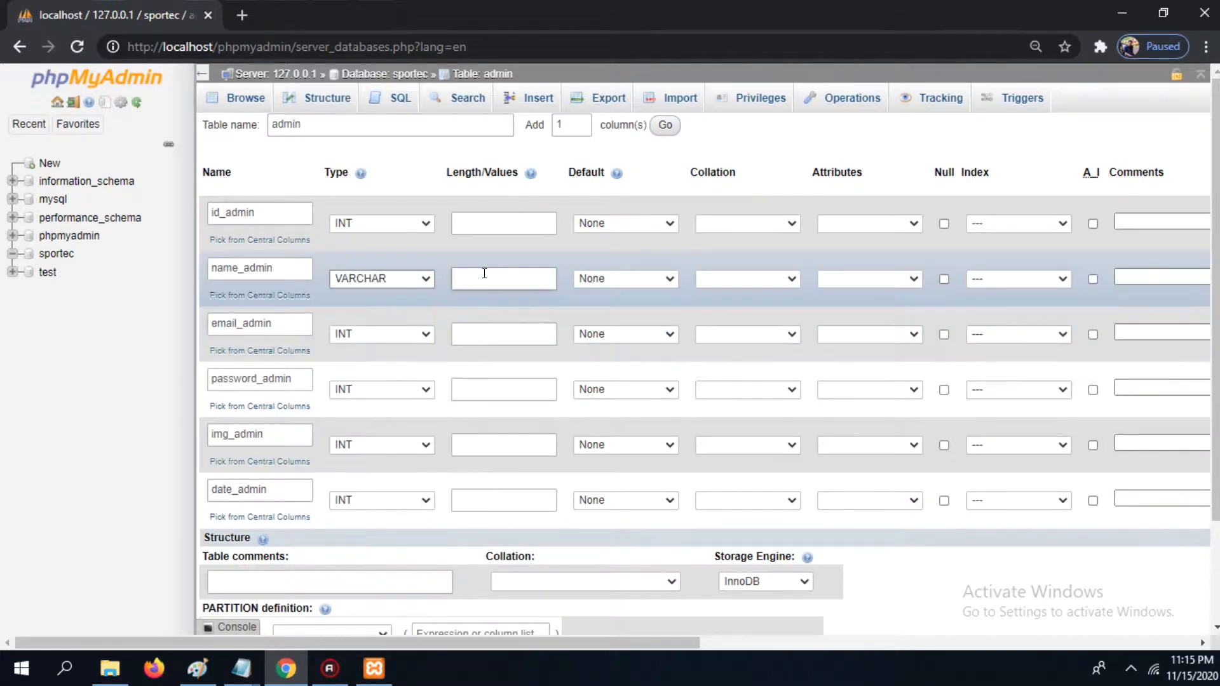
type("99")
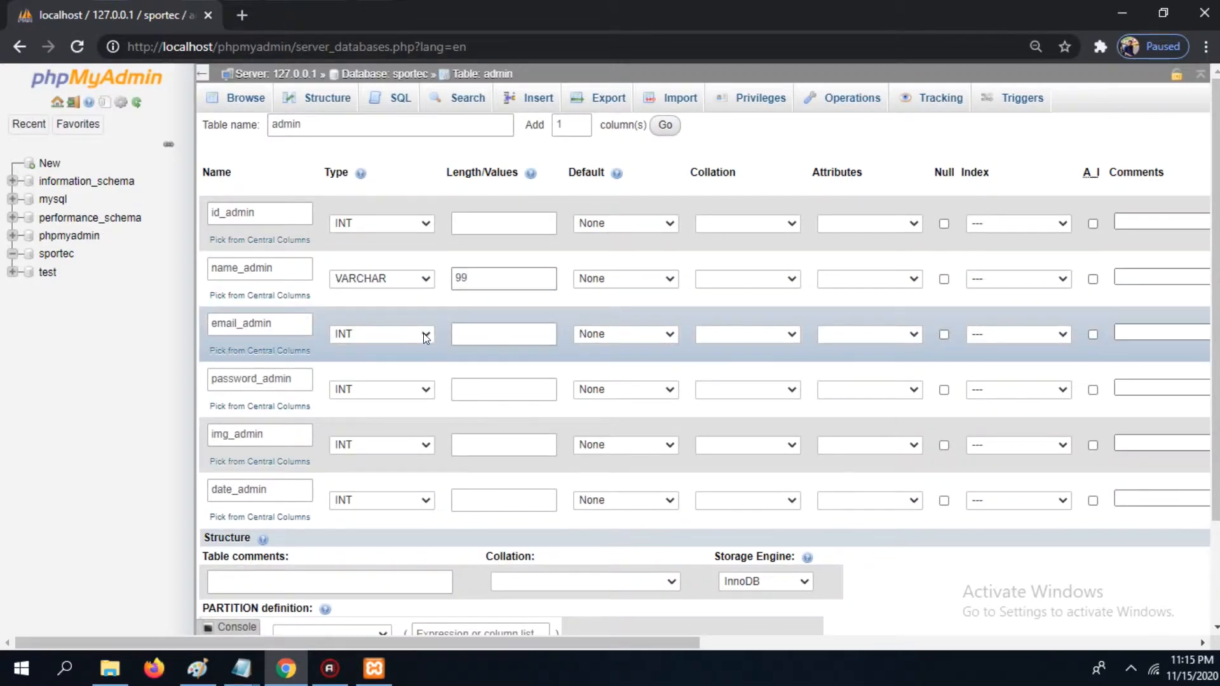
Step: Set the email_admin column to type VARCHAR with length 99
left_click(423, 336)
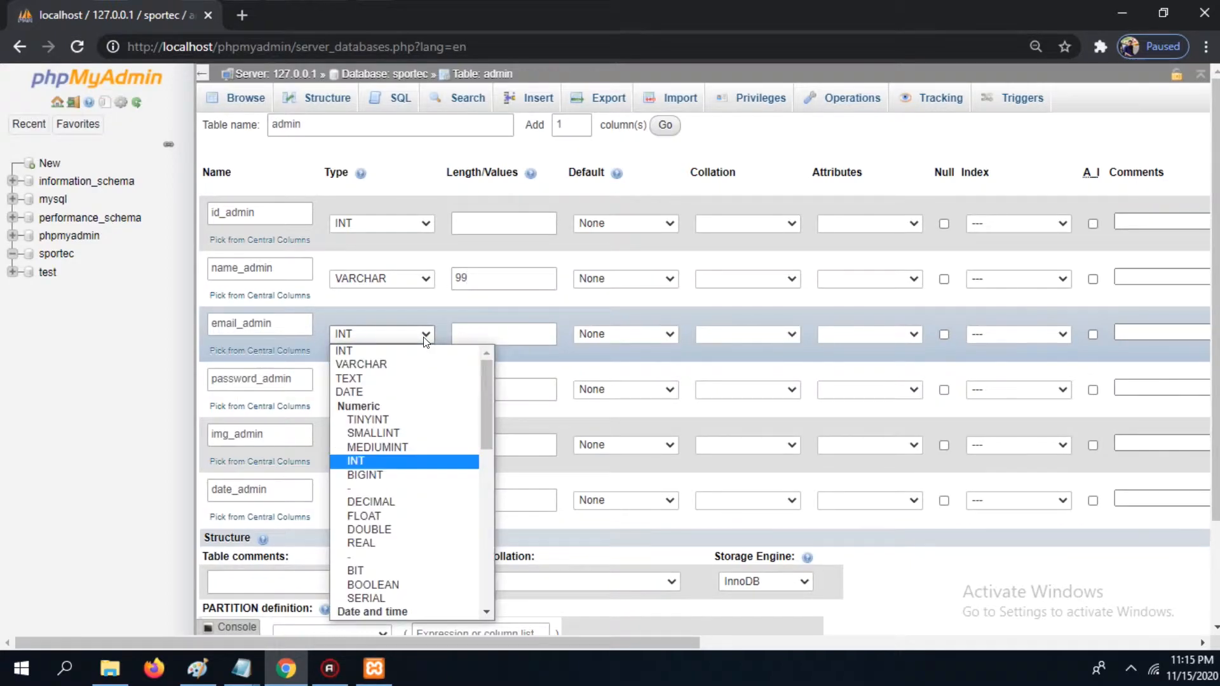
left_click(393, 363)
left_click(506, 333)
type("99")
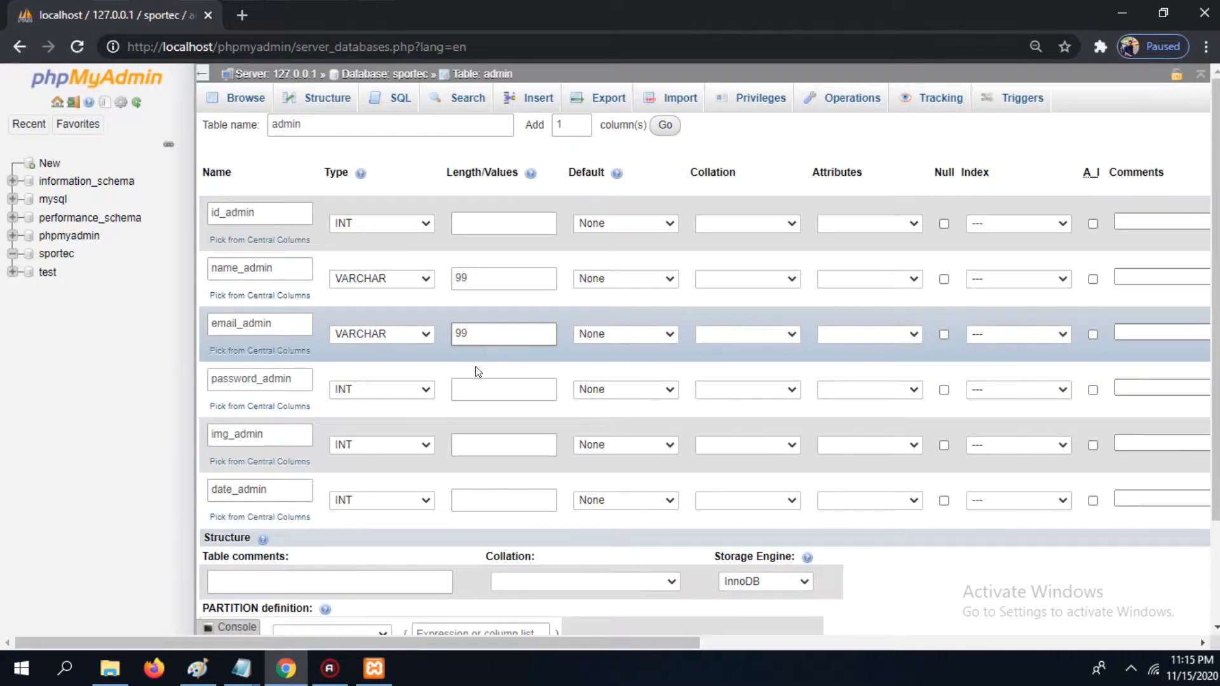
Step: Set the password_admin column to type VARCHAR with length 99
left_click(423, 390)
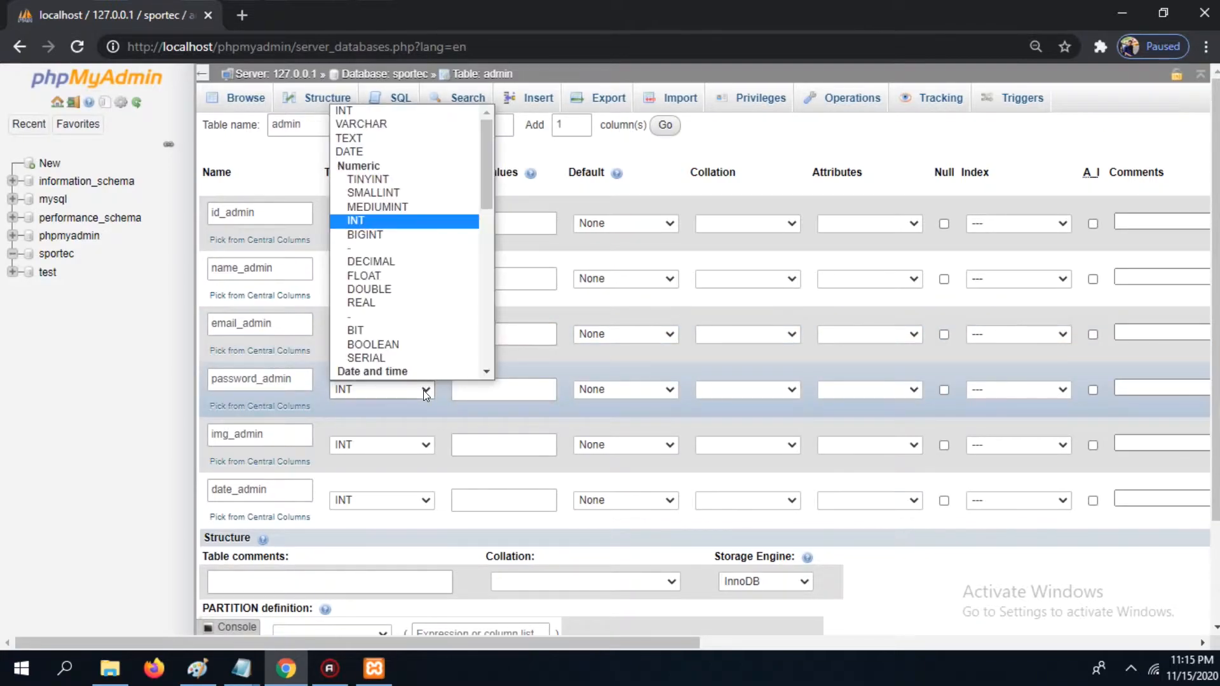
left_click(423, 390)
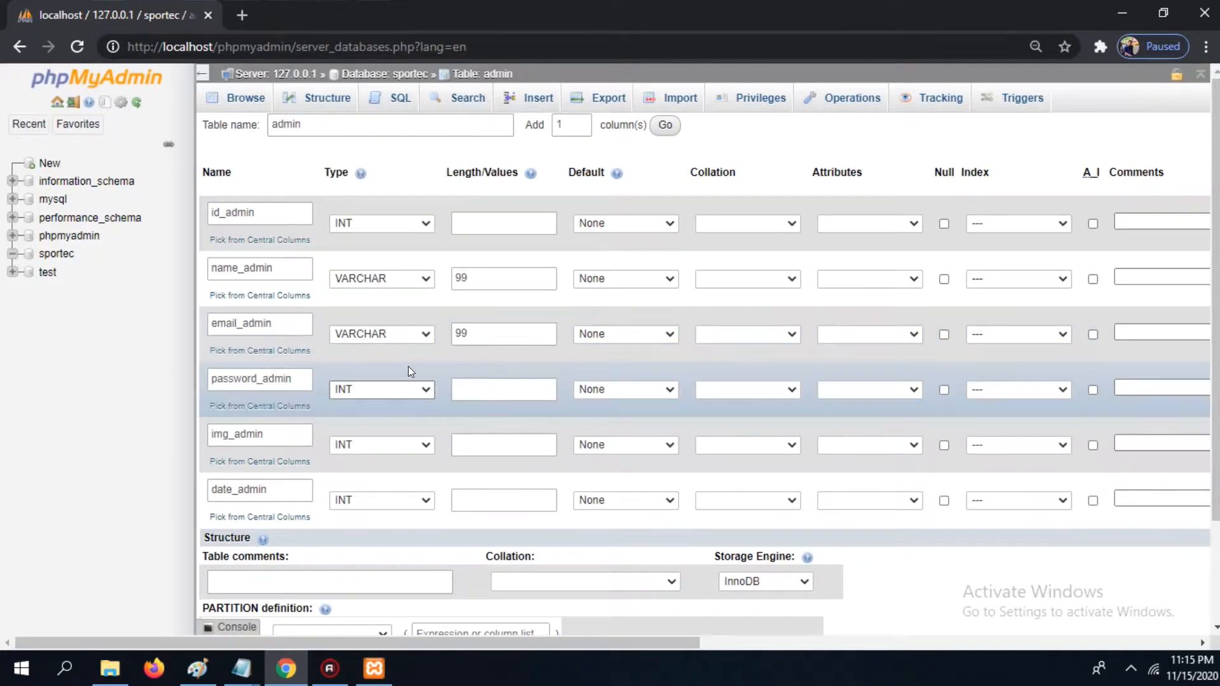
left_click(408, 389)
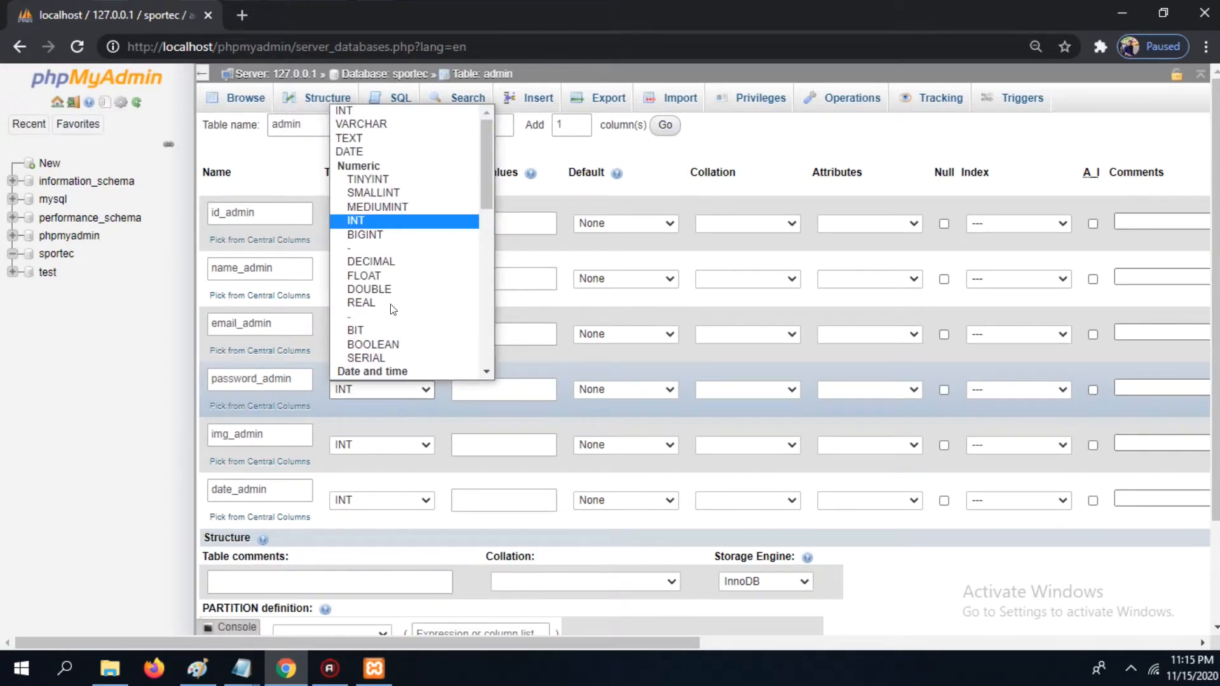
left_click(383, 124)
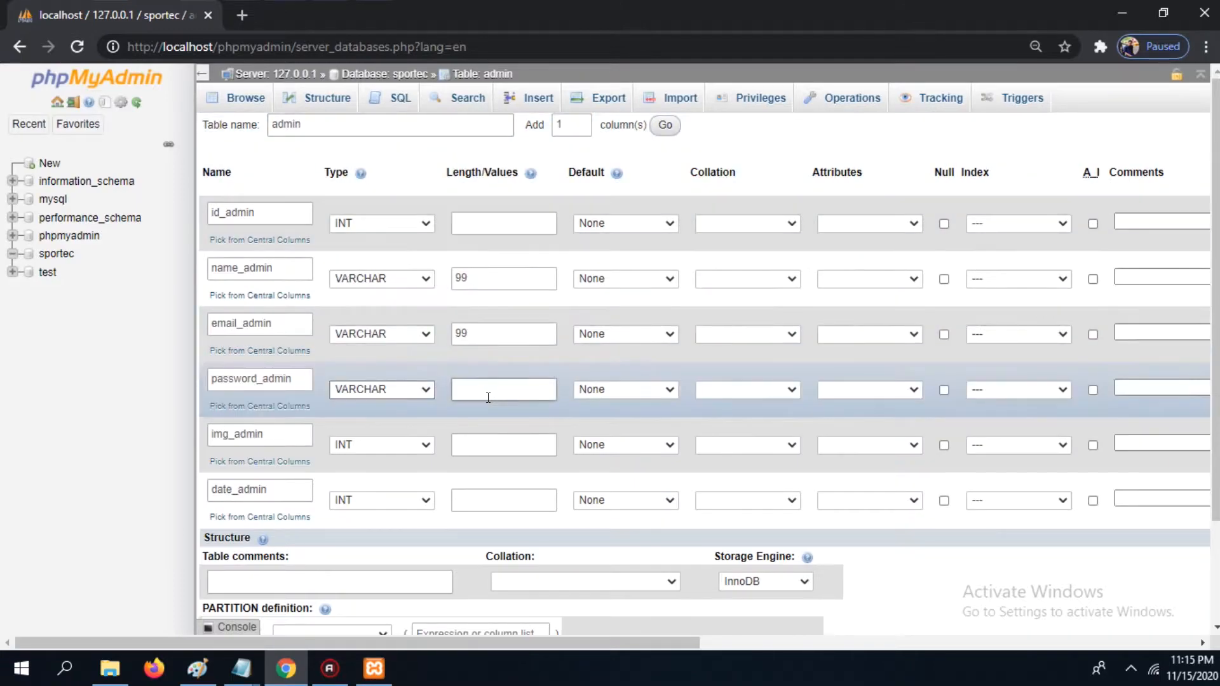
left_click(491, 397)
type("99")
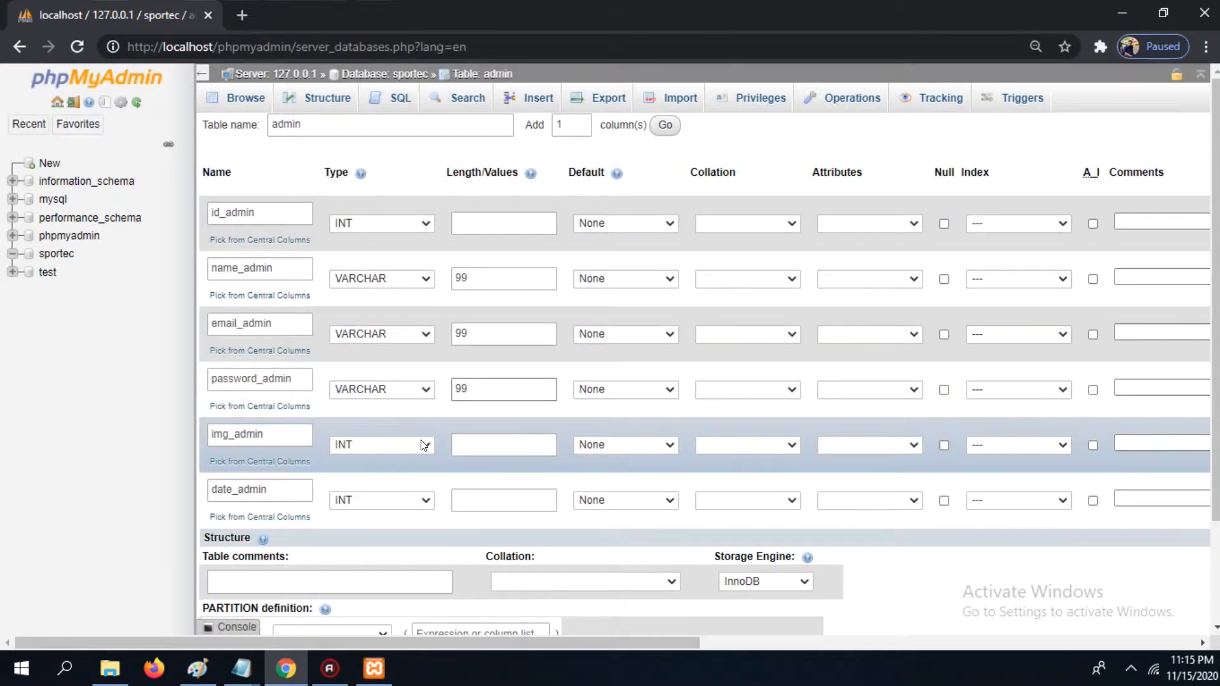
Step: Set the img_admin column to type VARCHAR with length 999
left_click(423, 445)
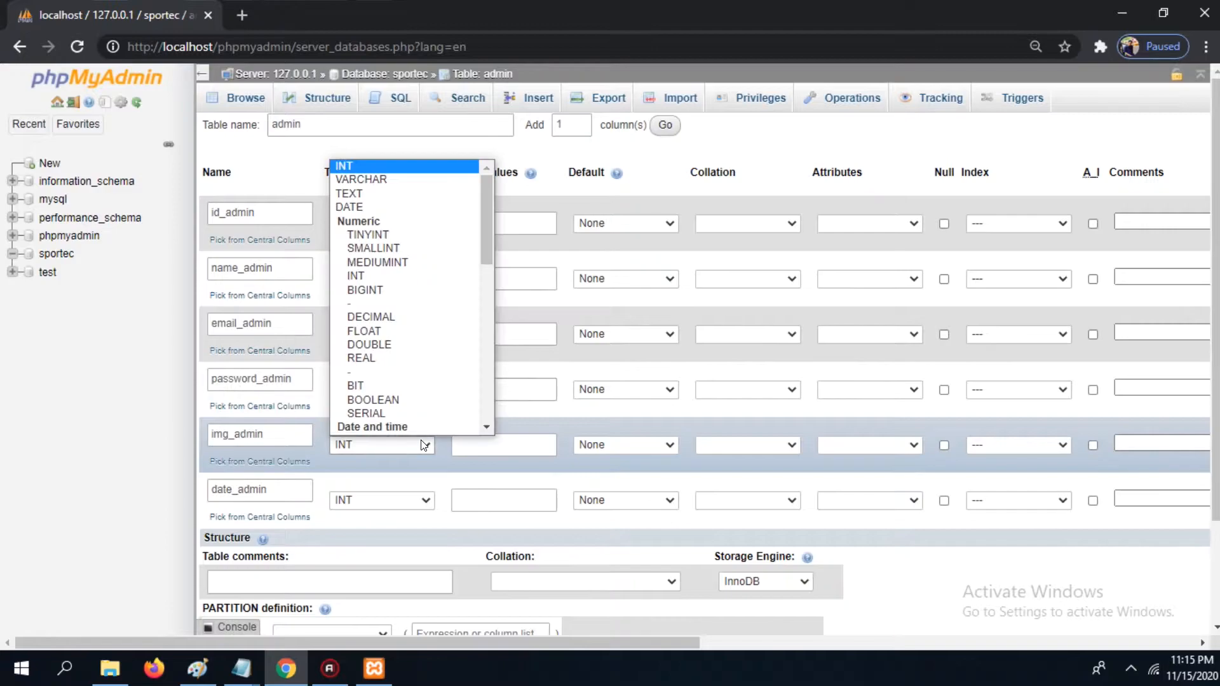
left_click(383, 181)
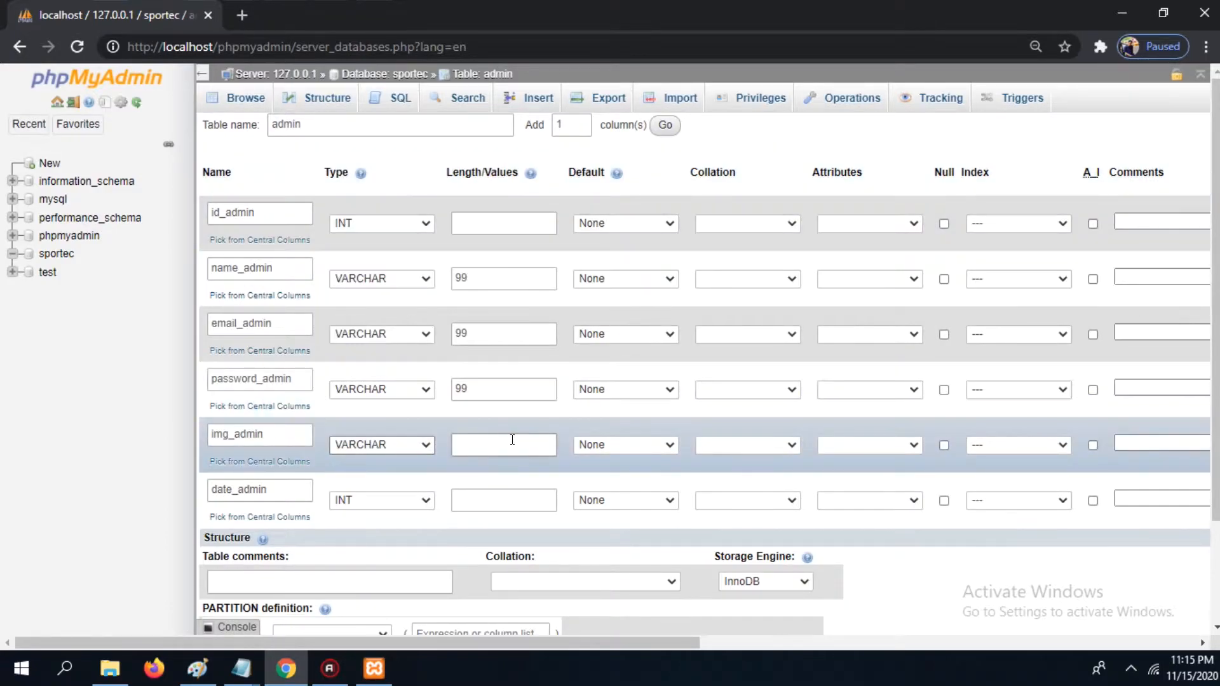
left_click(508, 451)
type("999")
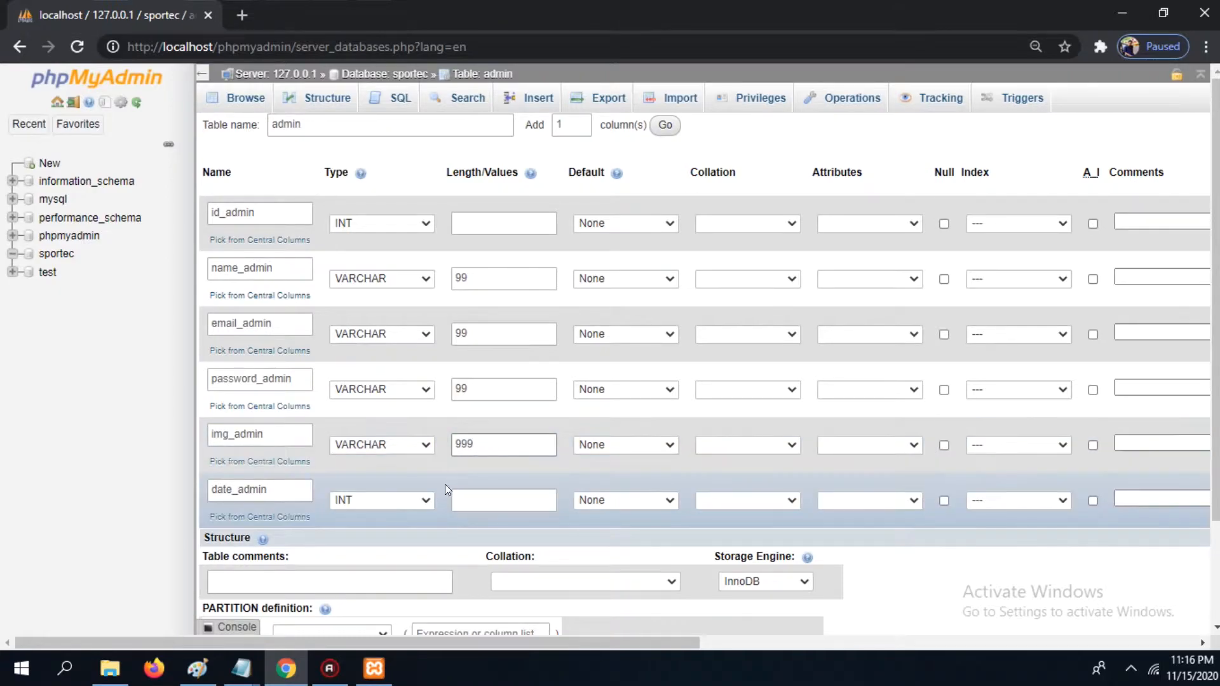
Step: Set the date_admin column to type DATE
left_click(423, 502)
scroll(409, 361, "down", 1)
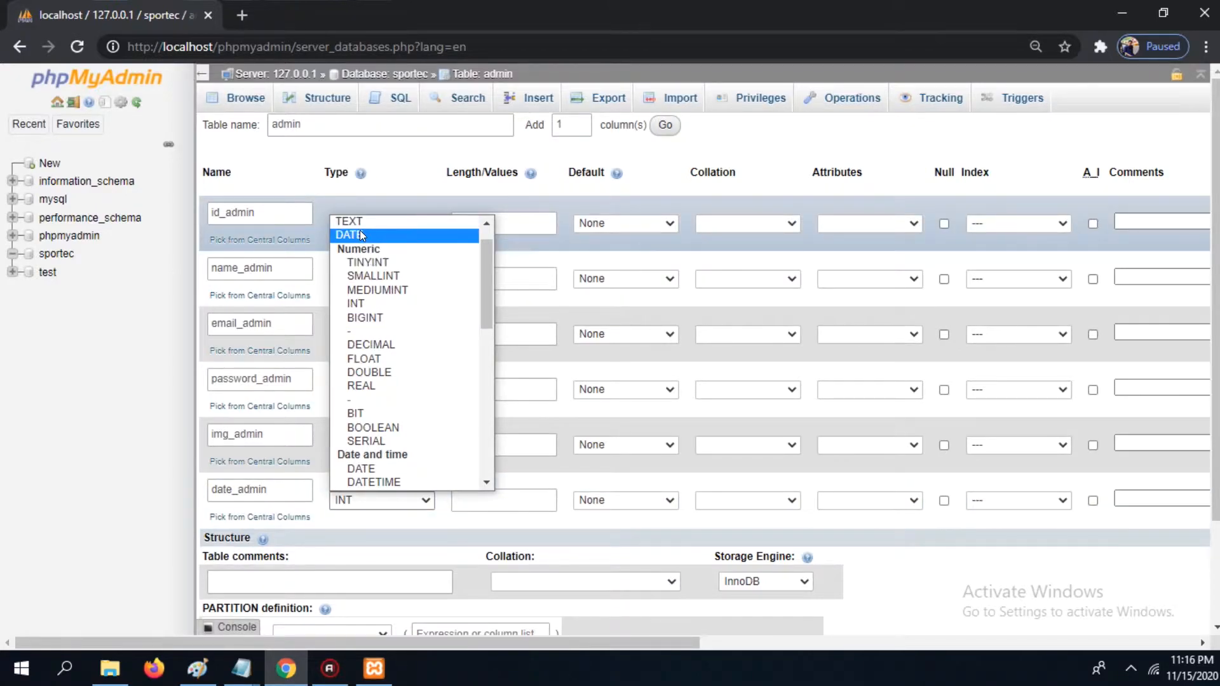
left_click(360, 232)
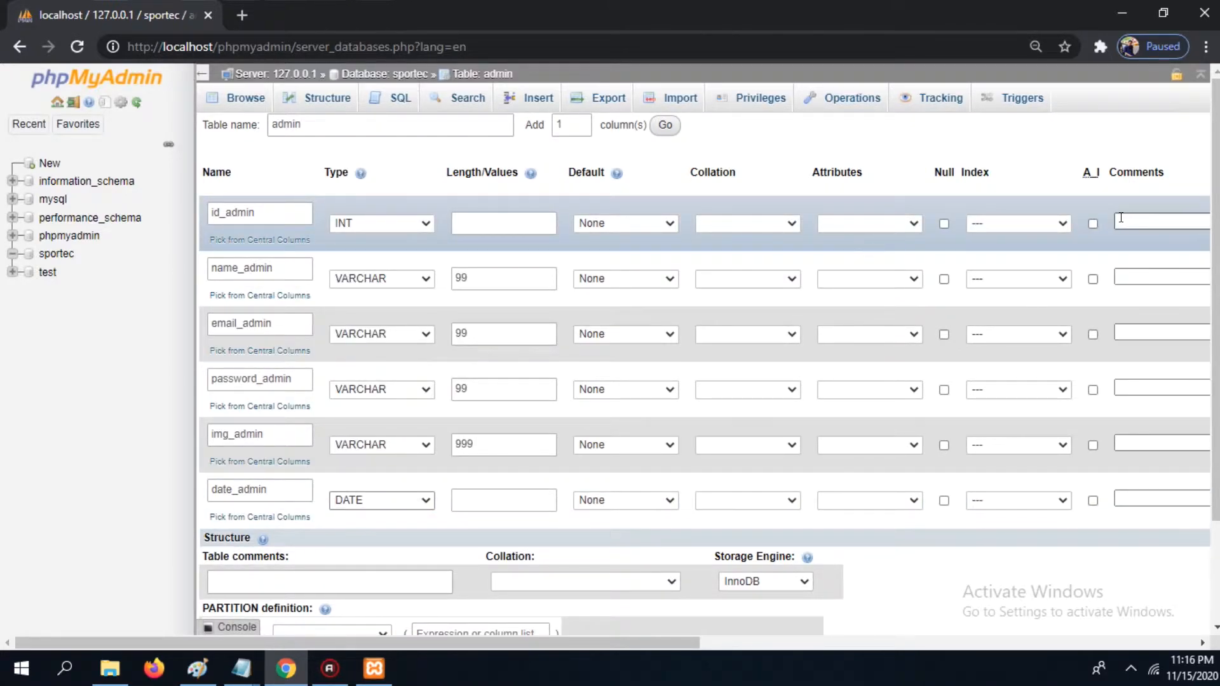
Step: Make id_admin the table's PRIMARY index
left_click(1064, 224)
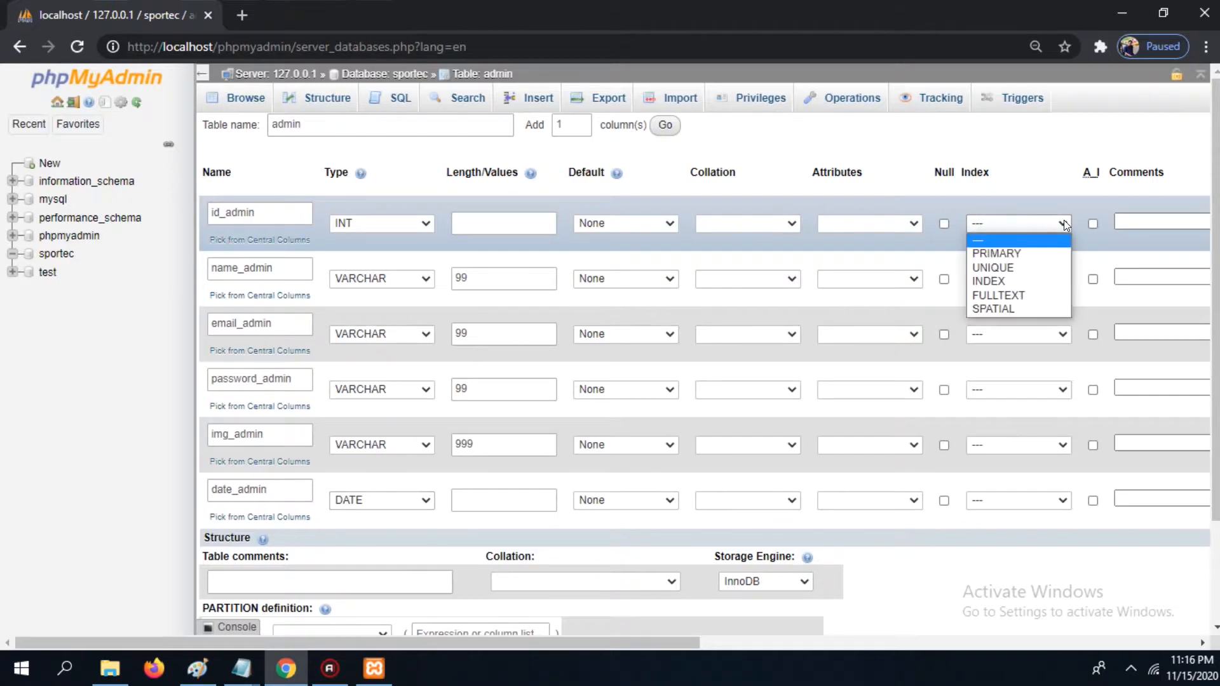
left_click(1040, 253)
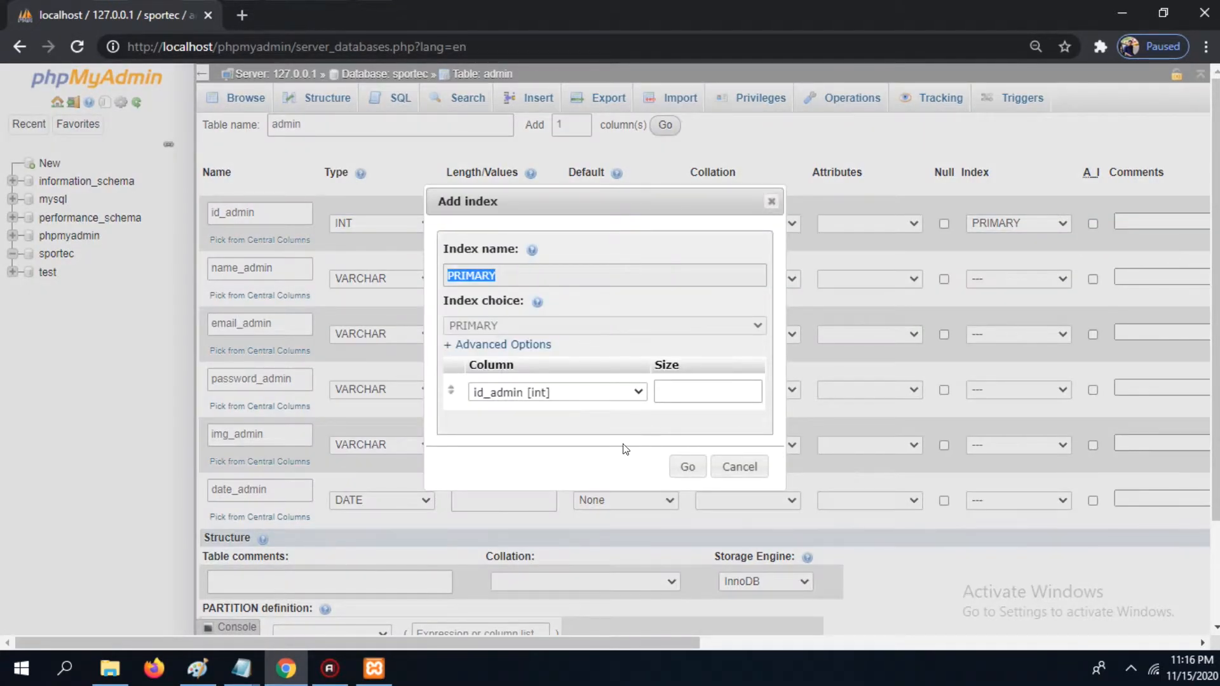
left_click(689, 469)
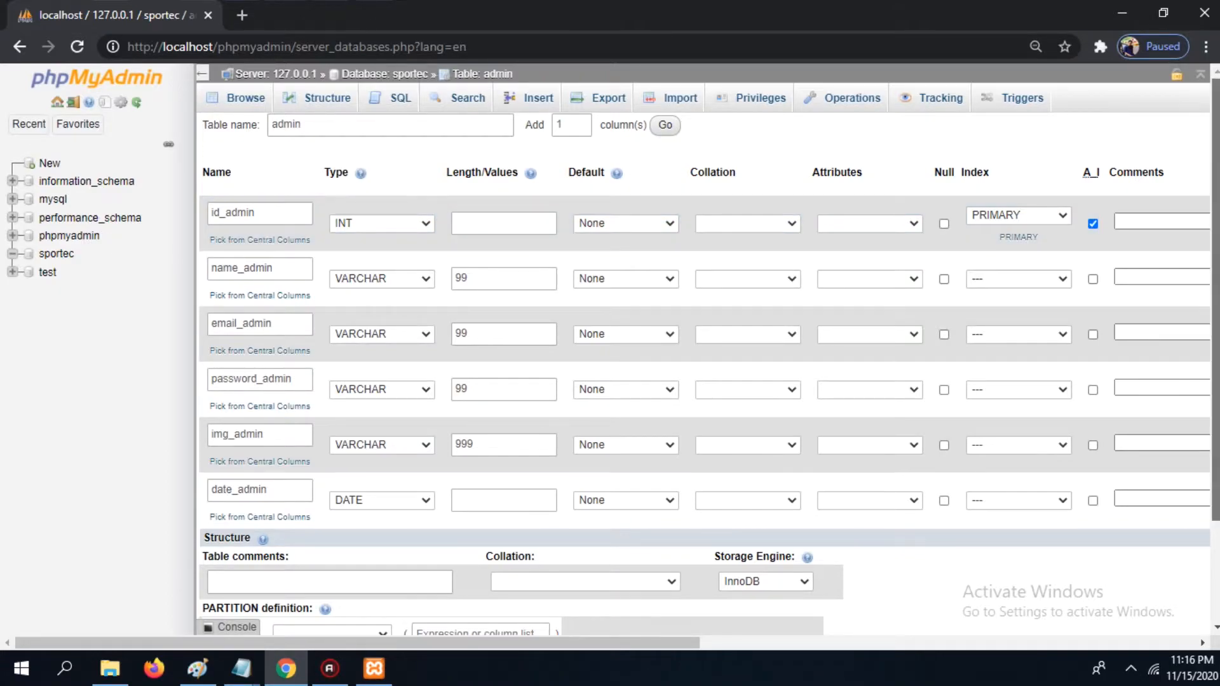
Step: Save the admin table with its column definitions
scroll(709, 390, "down", 2)
scroll(706, 381, "up", 2)
scroll(705, 381, "down", 2)
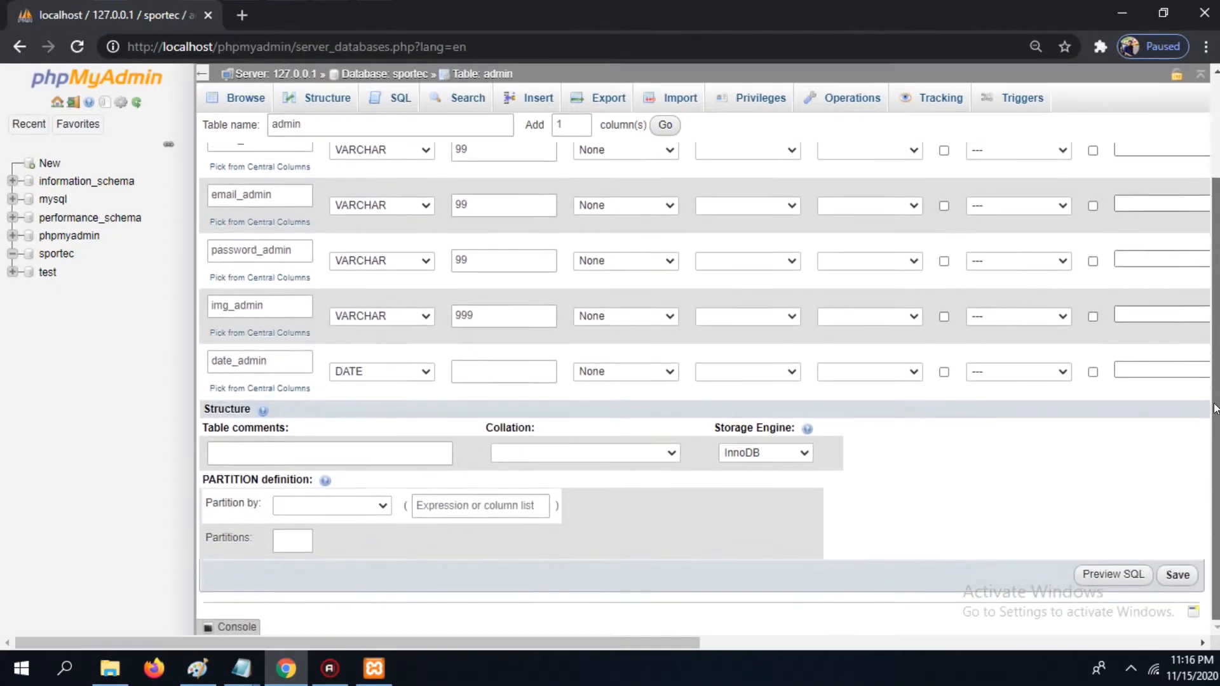
left_click(1179, 581)
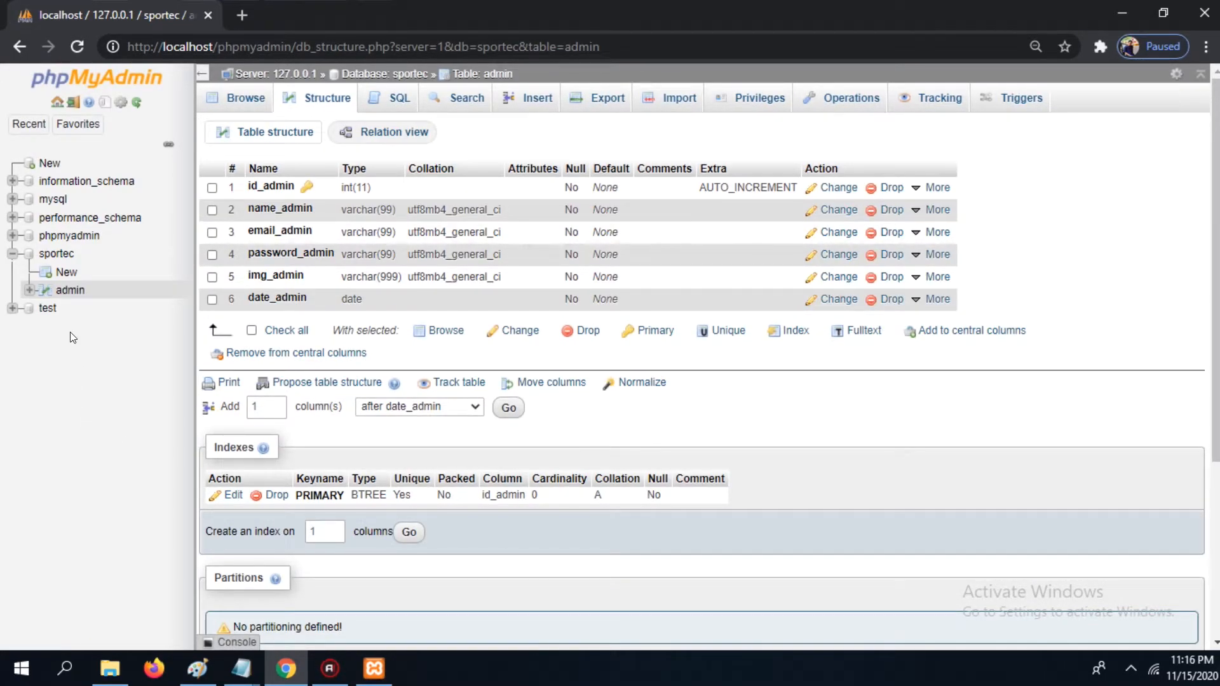
Step: Start a new table in sportec named logo and name its first column id_logo
left_click(64, 273)
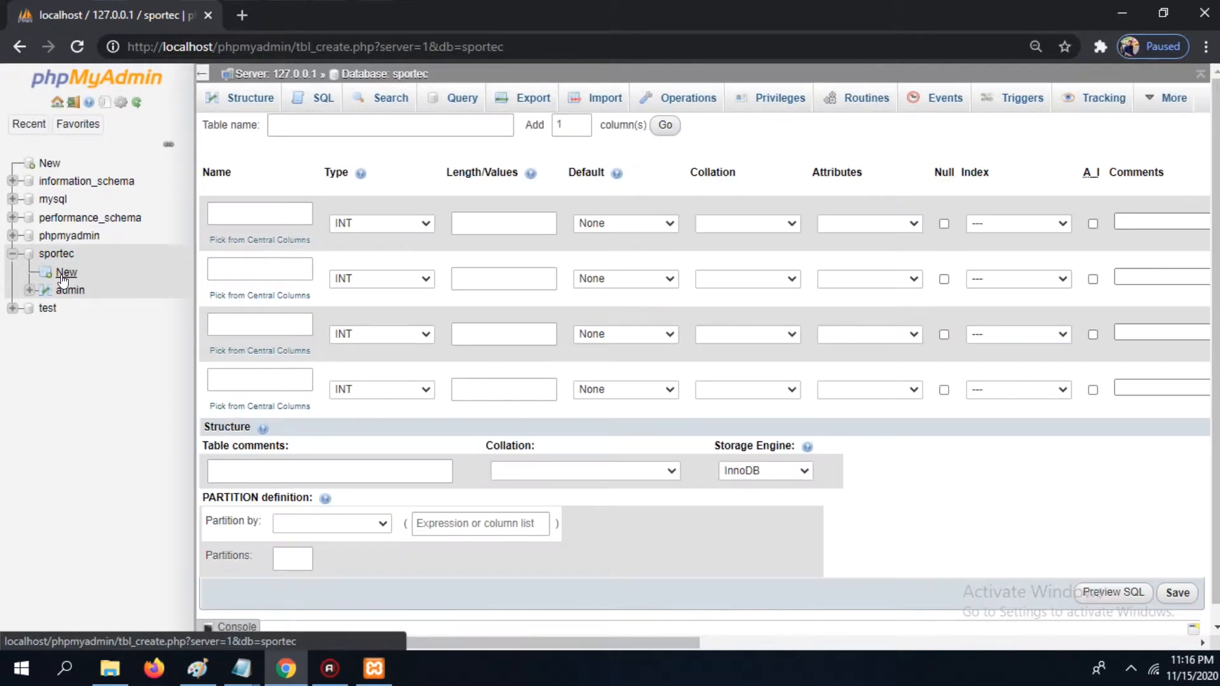
left_click(347, 125)
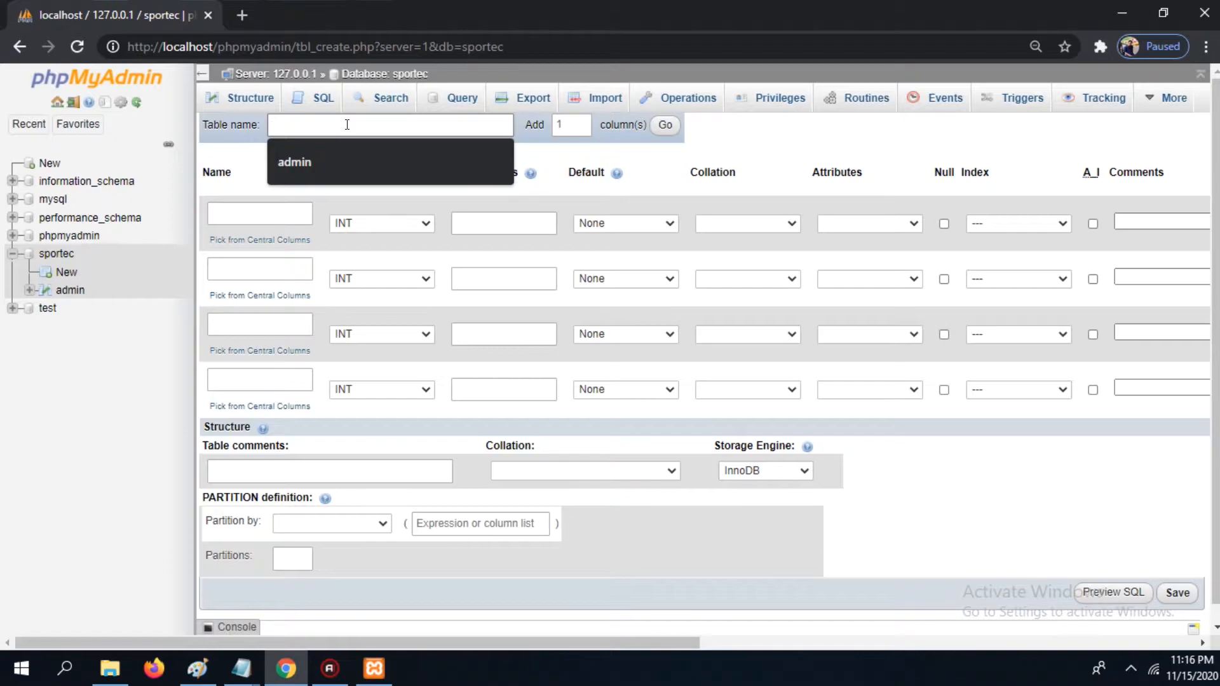
type("logo")
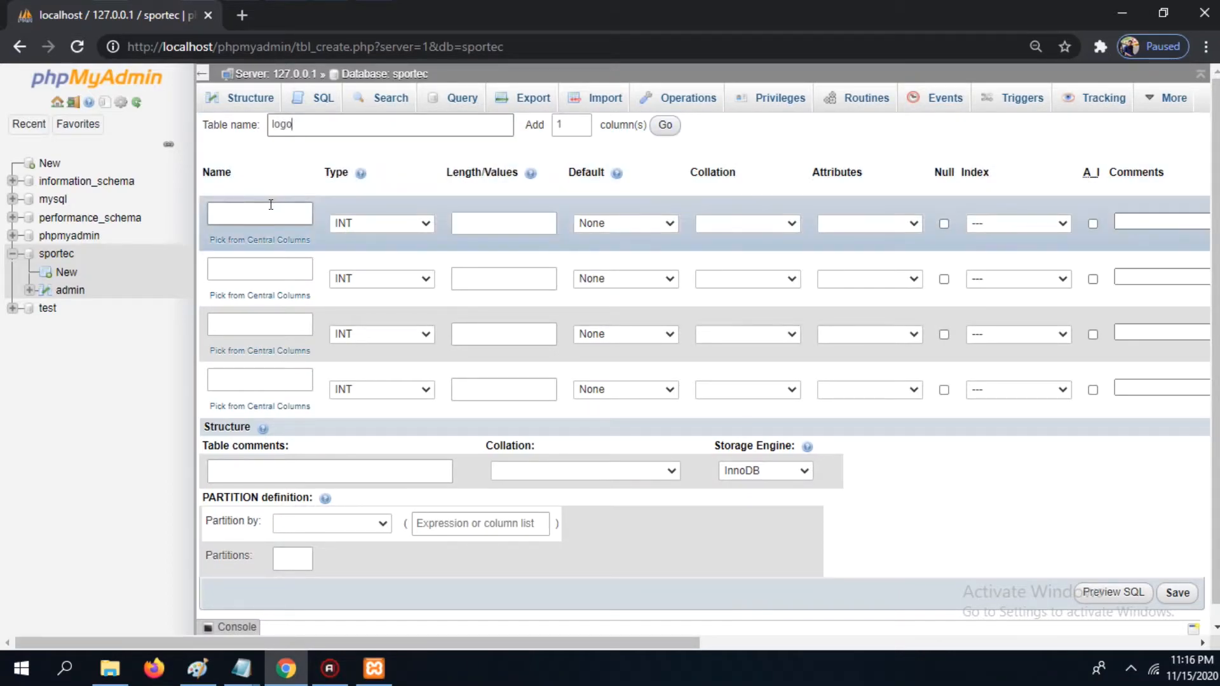
left_click(272, 203)
type("id")
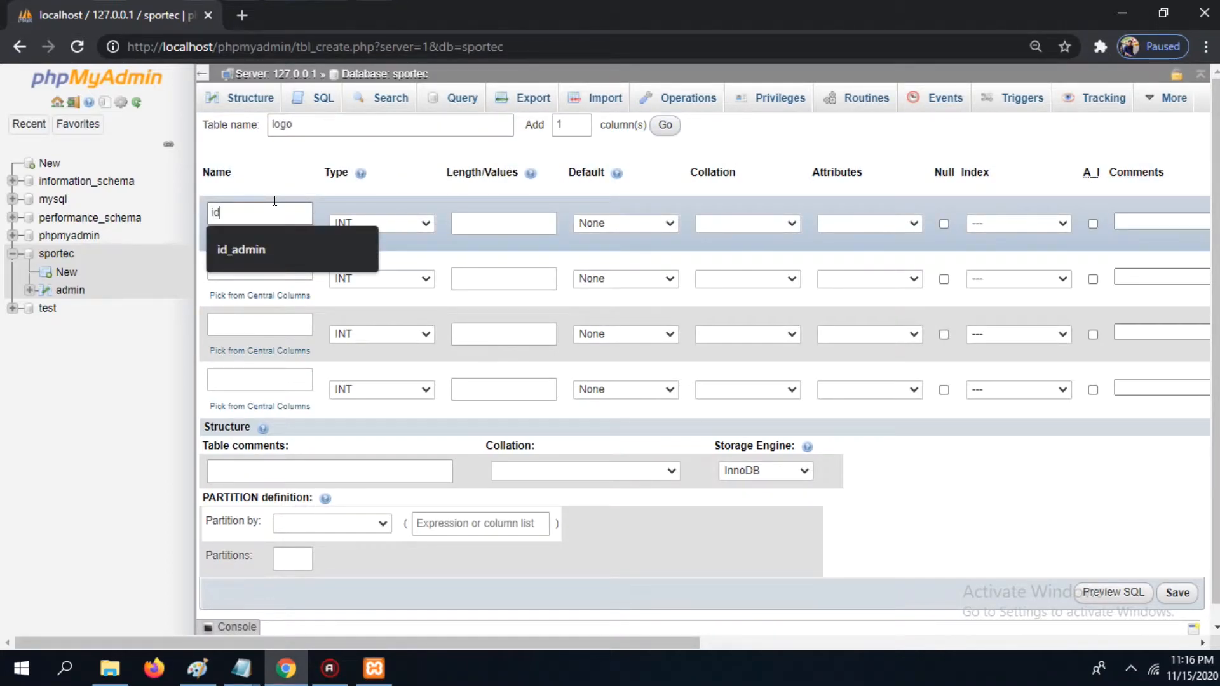
type("_logo")
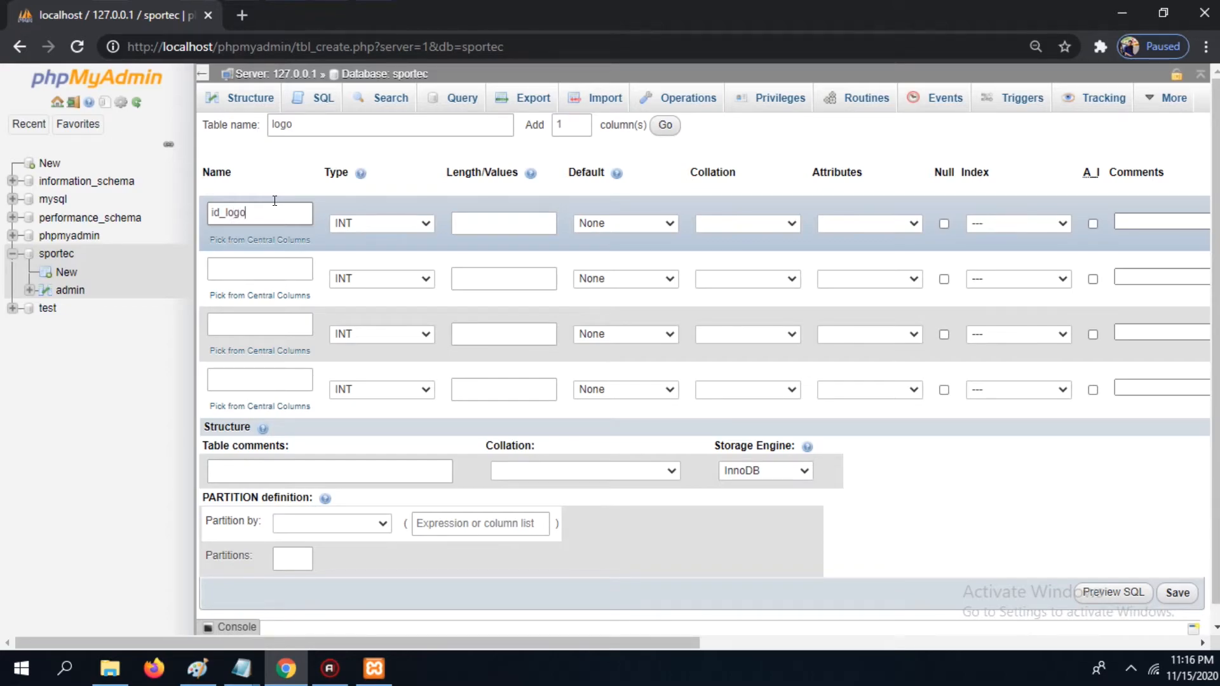
Step: Name the remaining logo columns name_logo, img_logo and date_logo
left_click(265, 258)
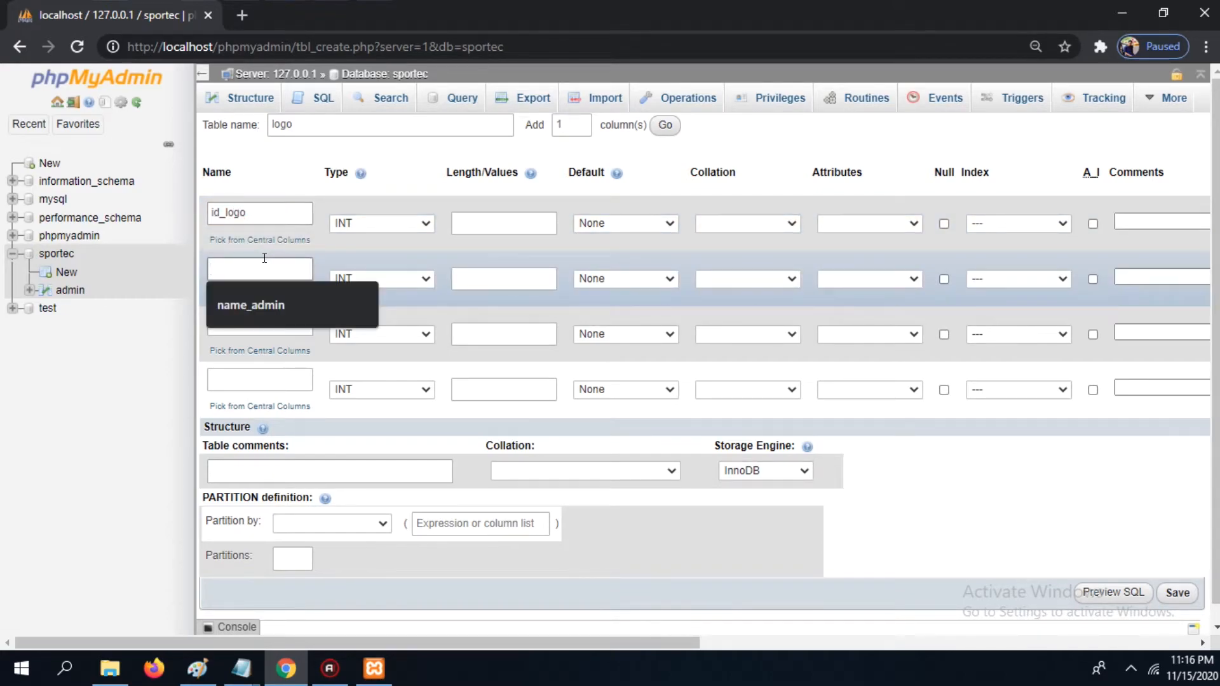
type("name_logo")
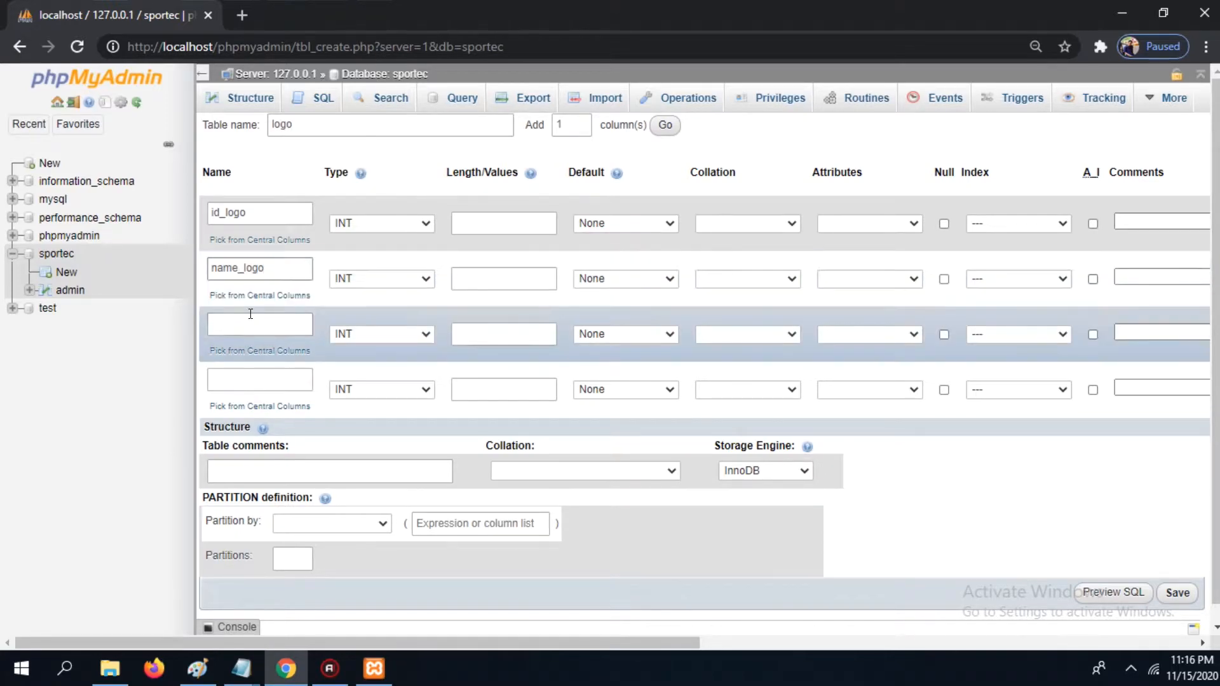
left_click(249, 319)
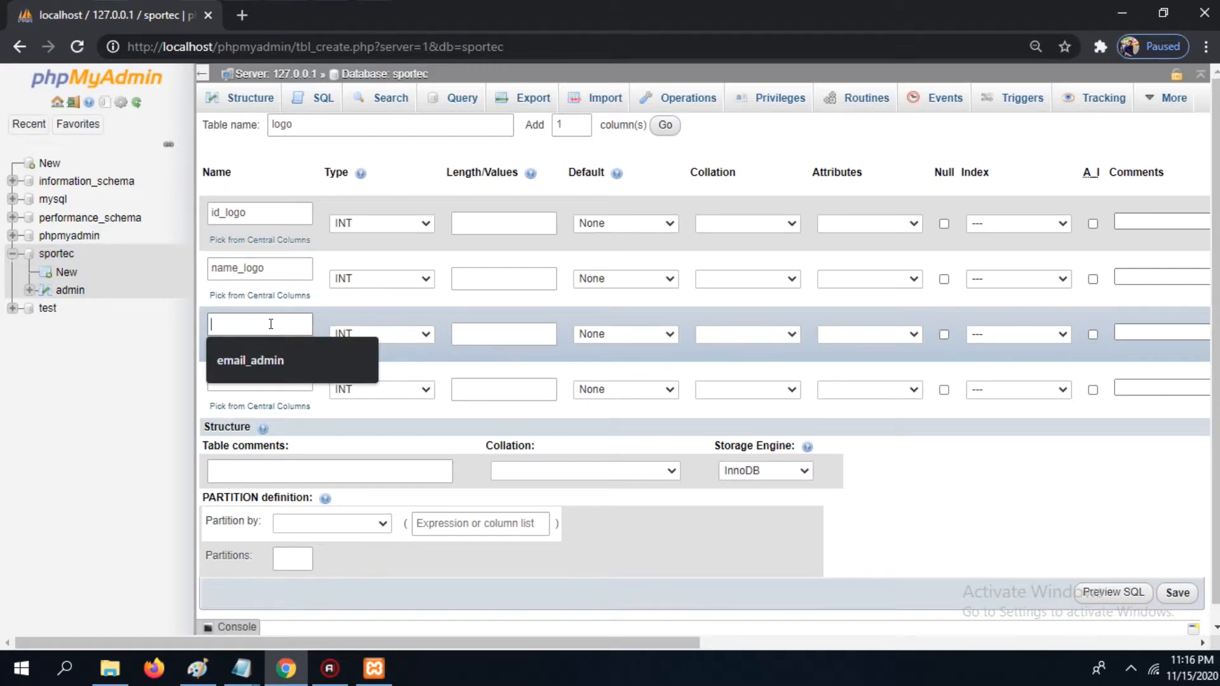
type("img")
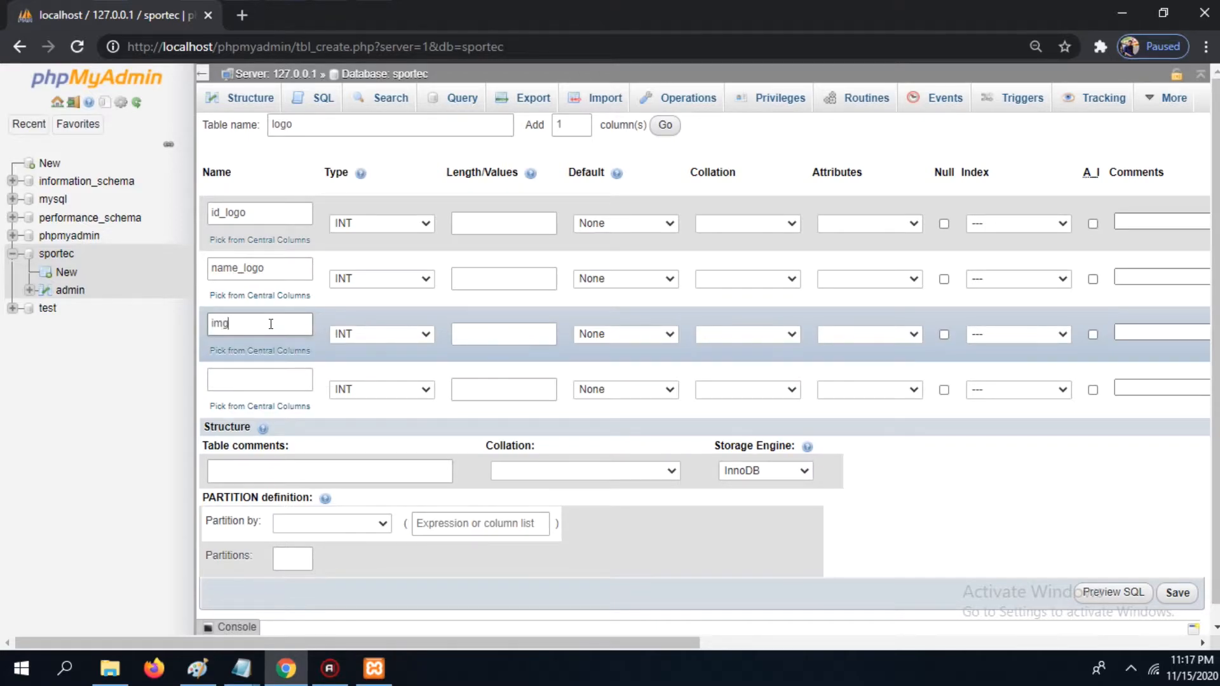
type("_logo")
left_click(268, 375)
type("da")
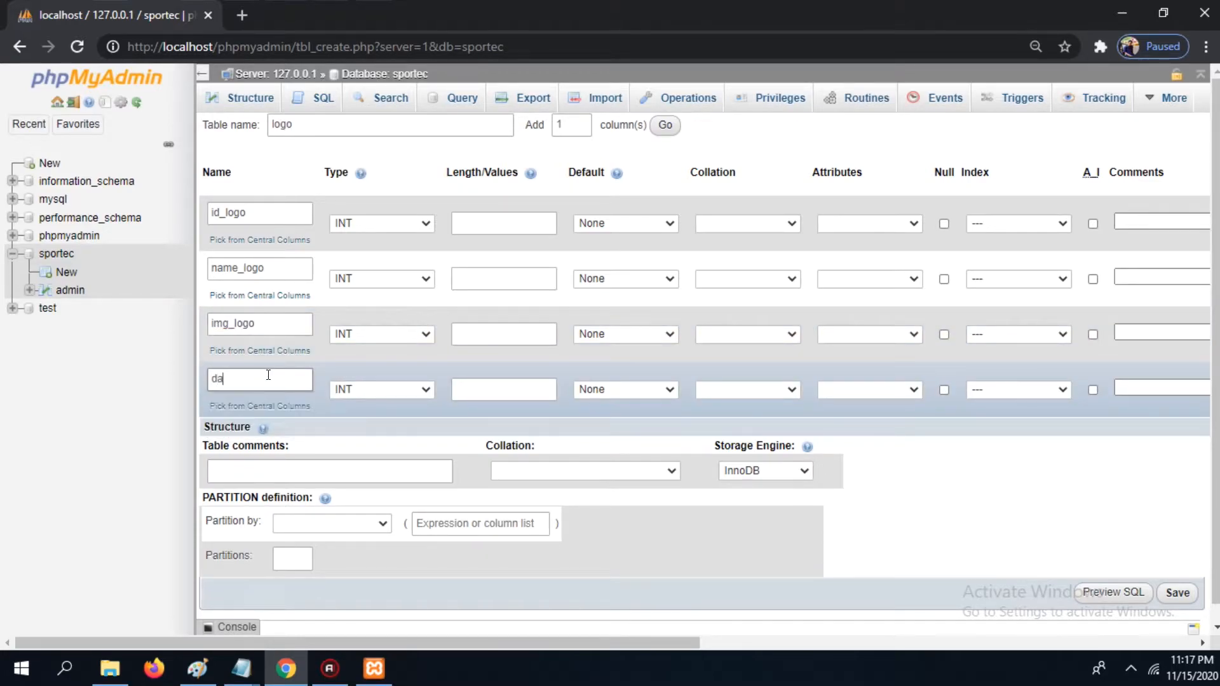
type("te_logo")
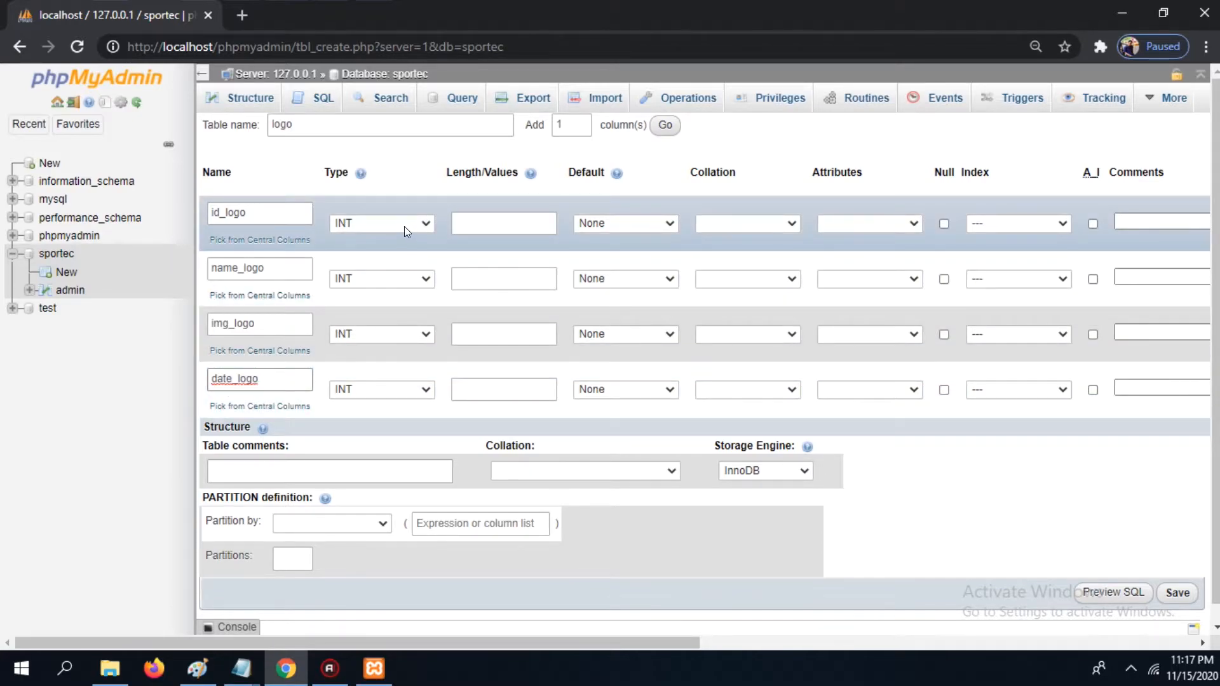
Step: Set the name_logo column to type VARCHAR with length 666
left_click(404, 226)
left_click(404, 227)
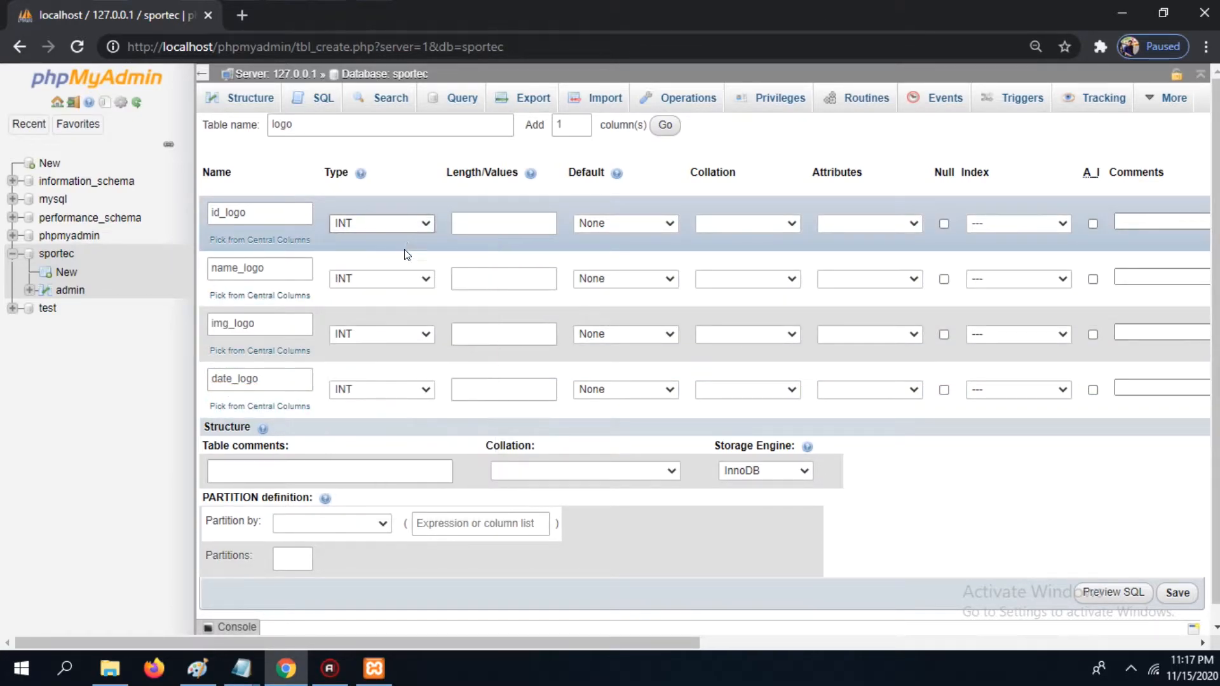
left_click(405, 281)
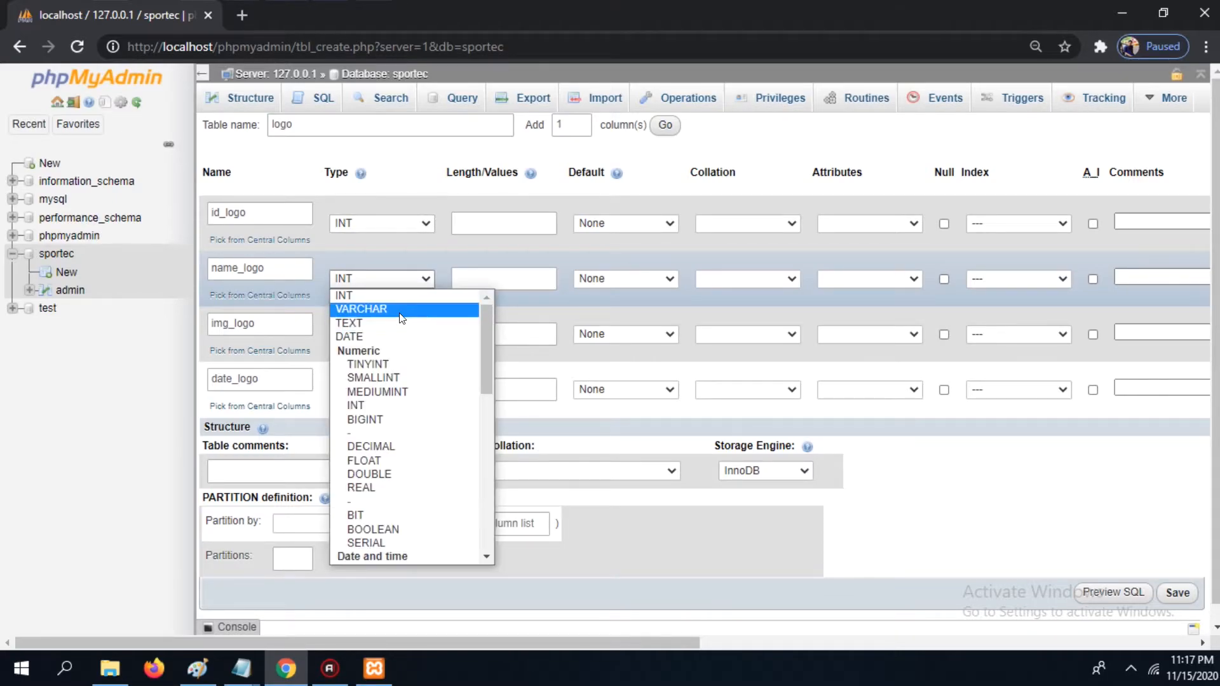
left_click(401, 316)
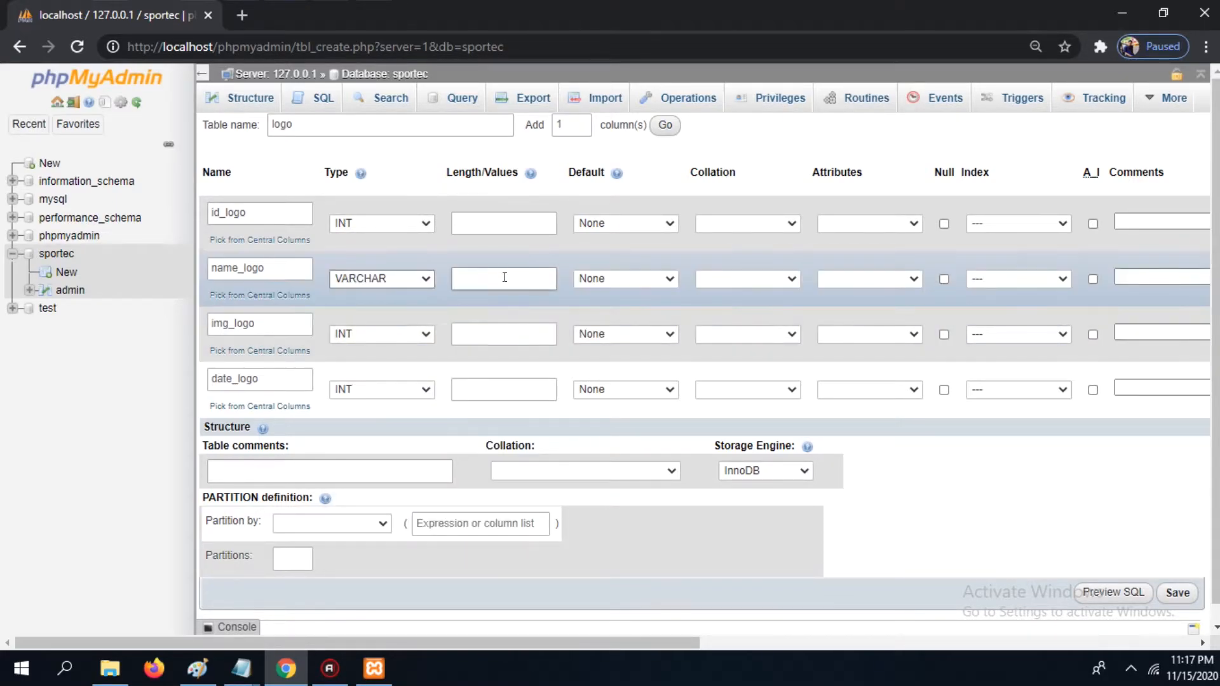
left_click(503, 281)
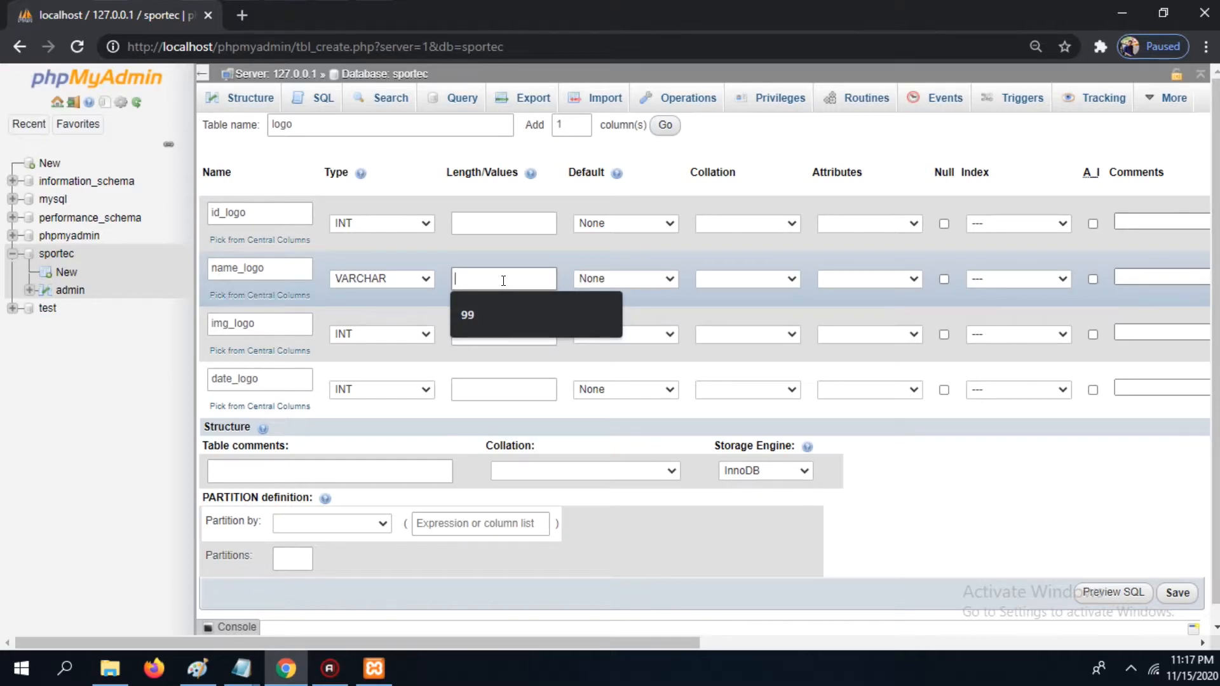
type("666")
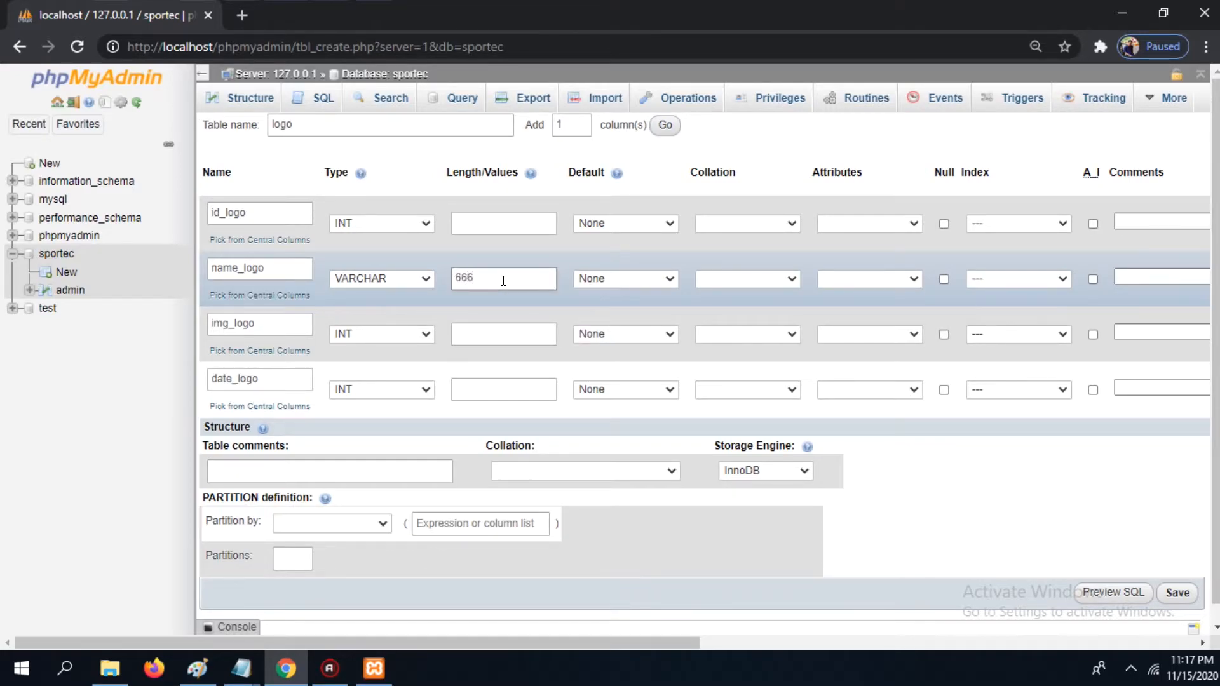
Step: Set img_logo to VARCHAR with length 999 and date_logo to type DATE
left_click(421, 335)
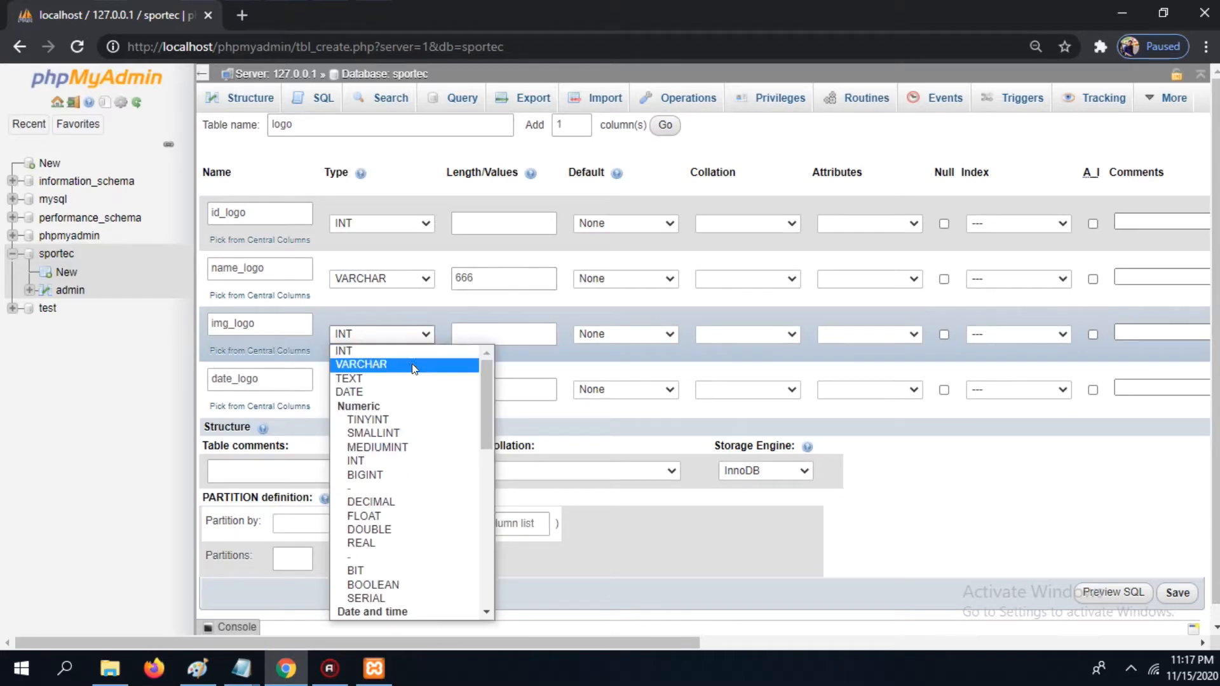
left_click(432, 363)
left_click(503, 337)
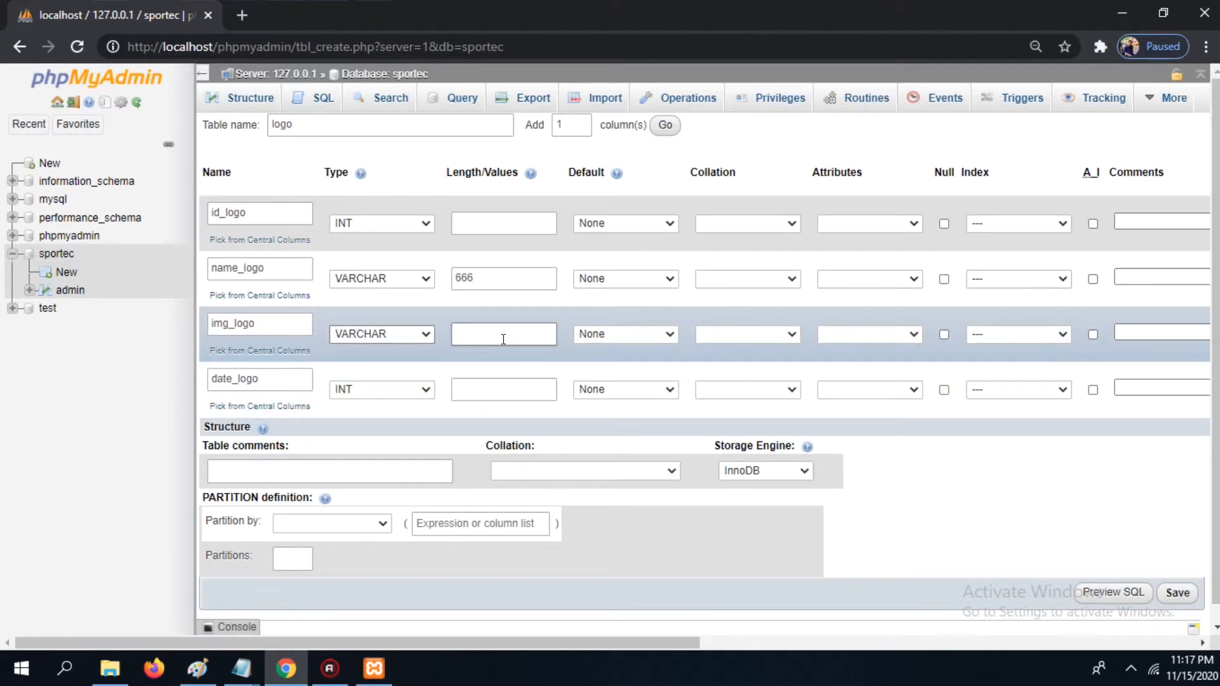
type("999")
left_click(425, 389)
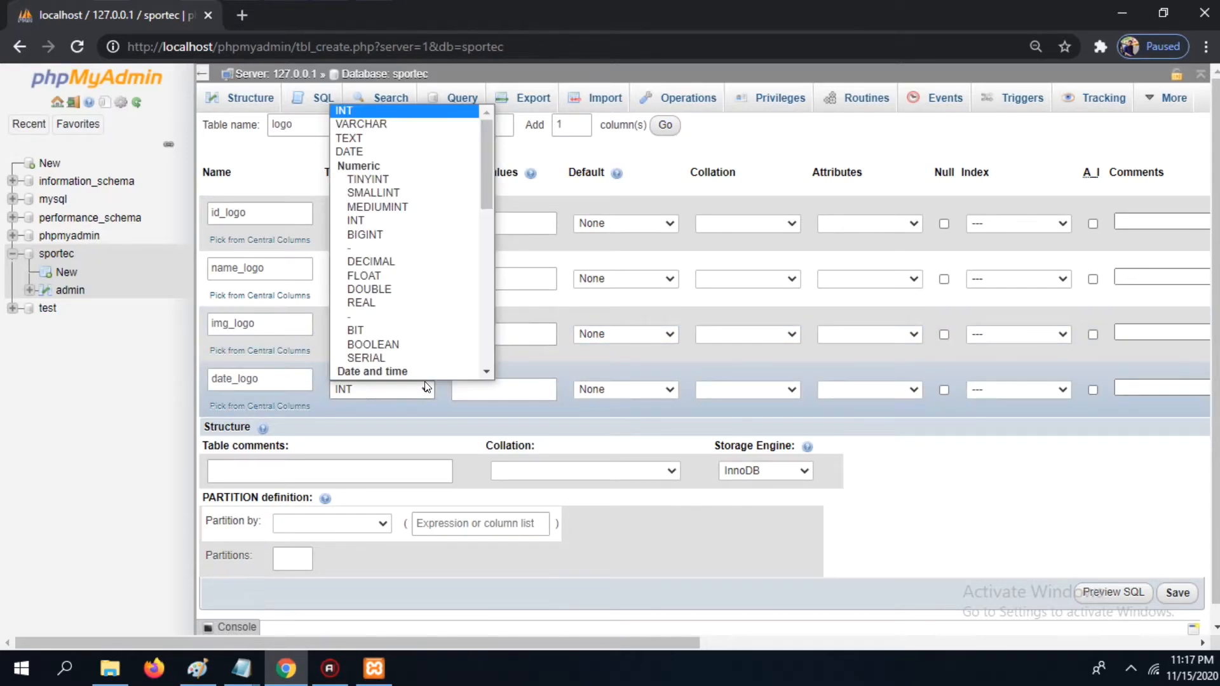
left_click(358, 153)
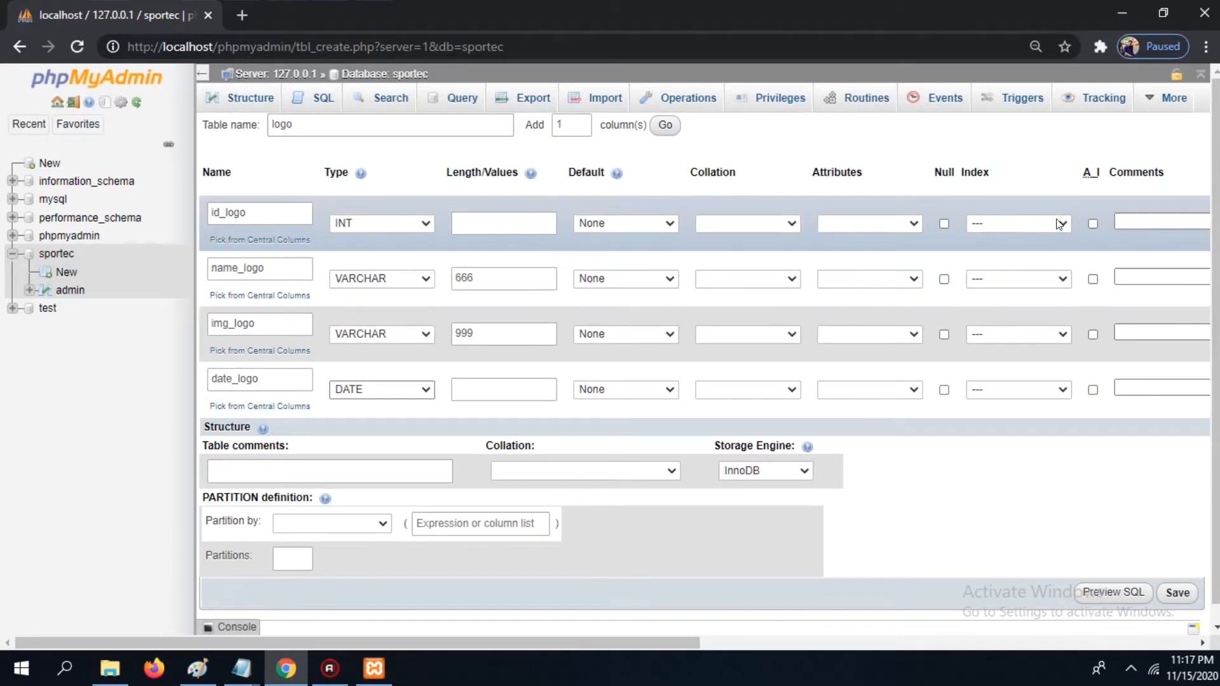
Step: Make id_logo an auto-incrementing PRIMARY index and save the logo table
left_click(1060, 223)
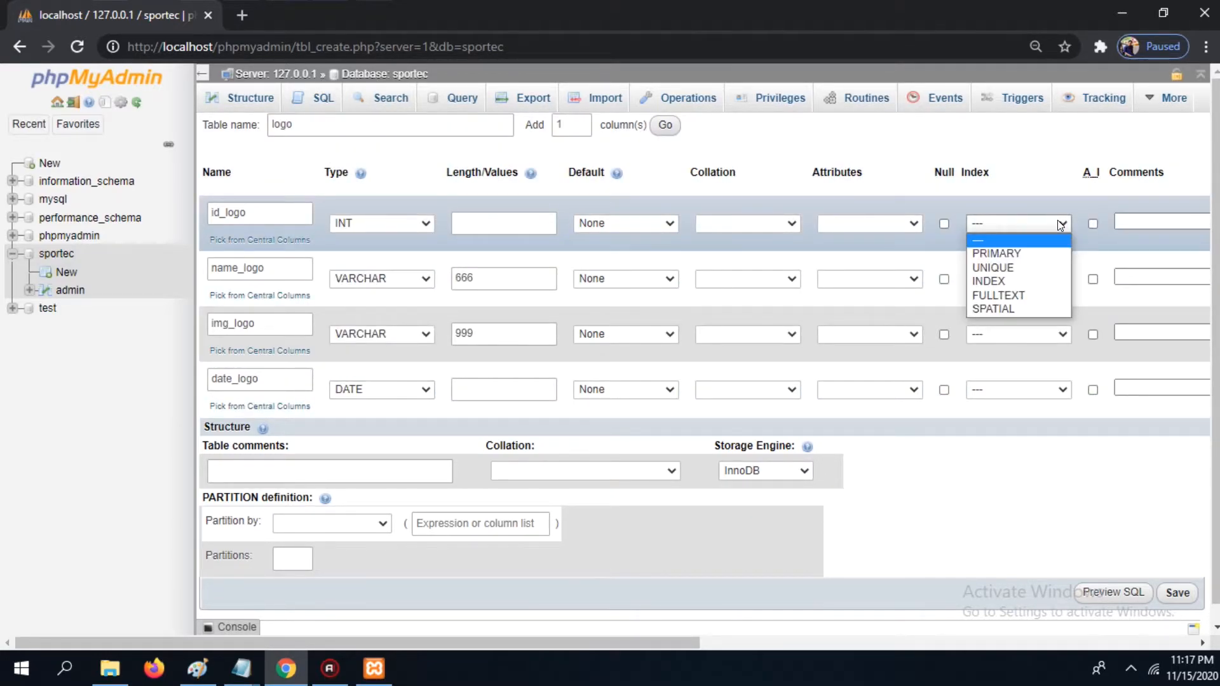
left_click(1036, 254)
left_click(688, 467)
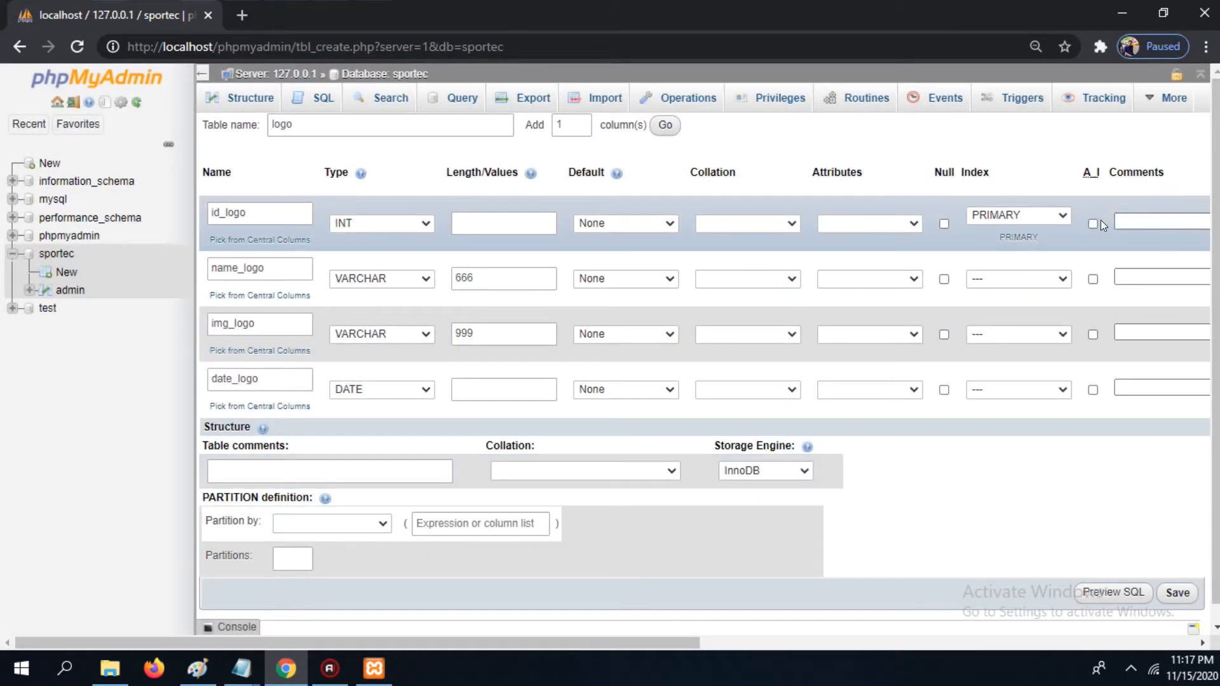
left_click(1093, 225)
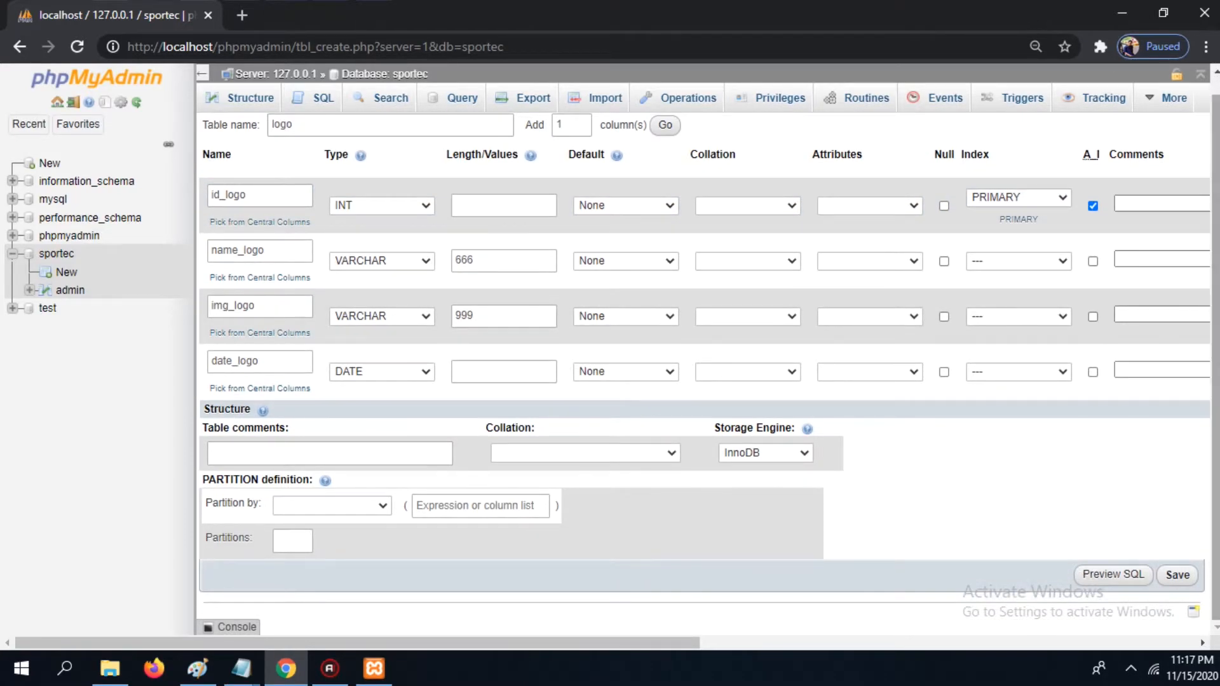
left_click(1177, 579)
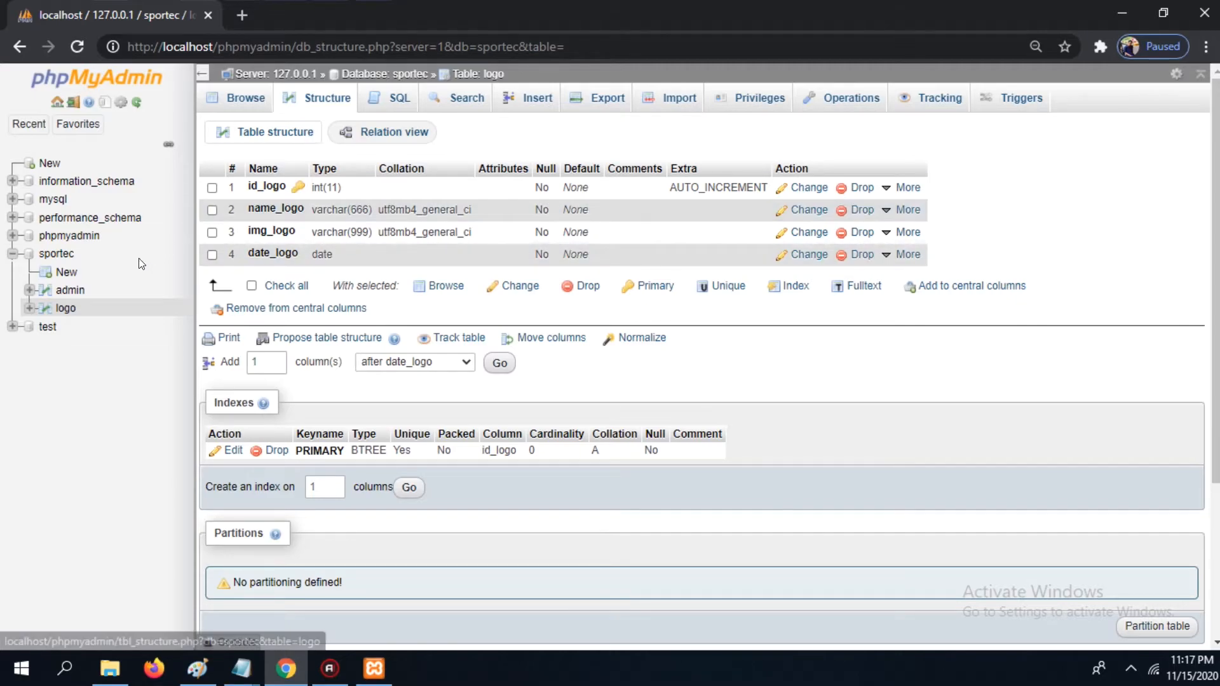
Step: Start a new table in sportec named cat and name its first column id_cat
left_click(63, 272)
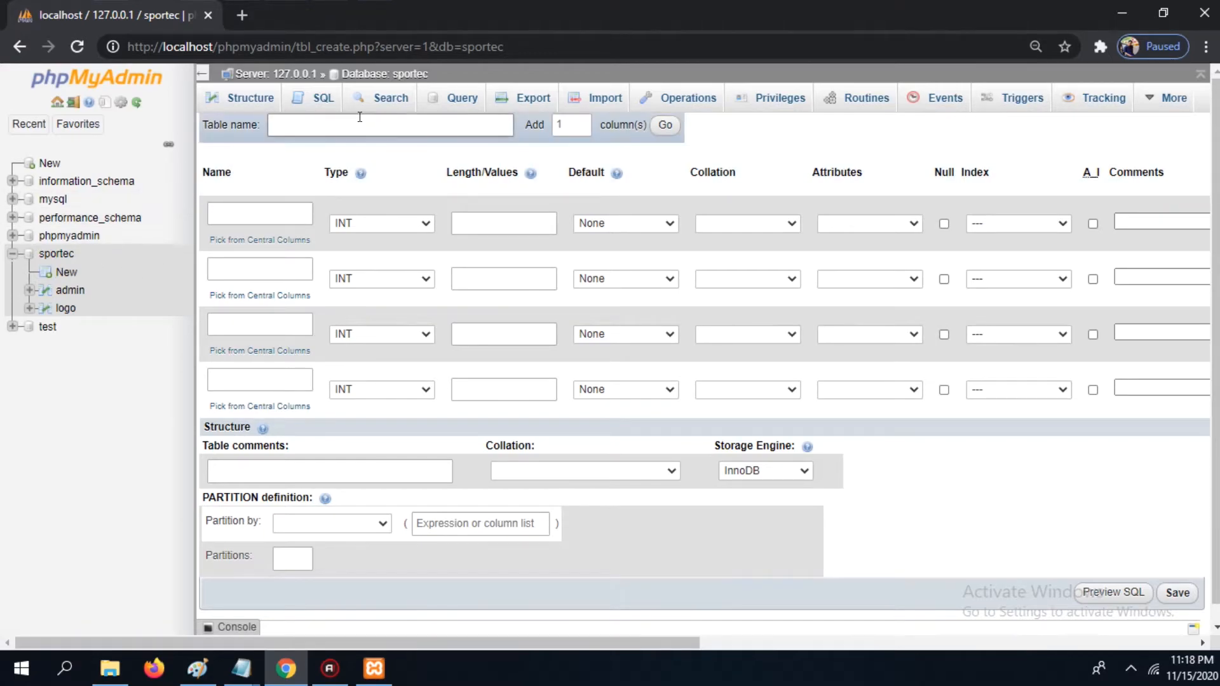
left_click(354, 124)
type("cat")
left_click(276, 211)
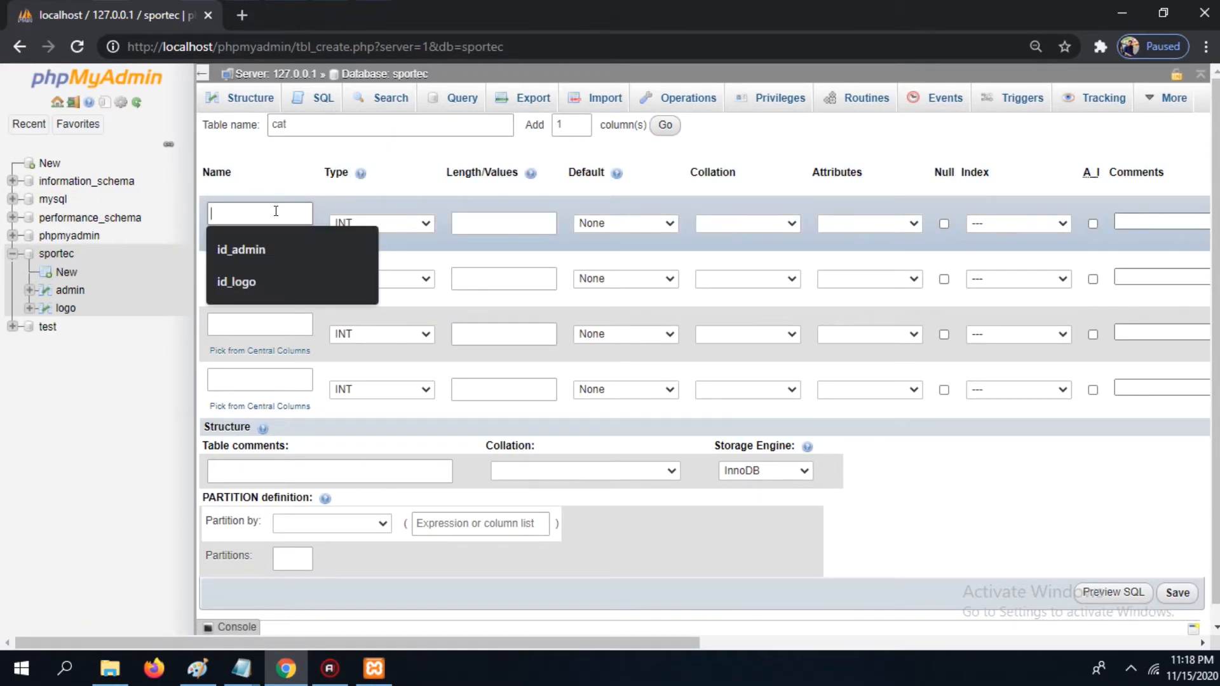
type("id_cat")
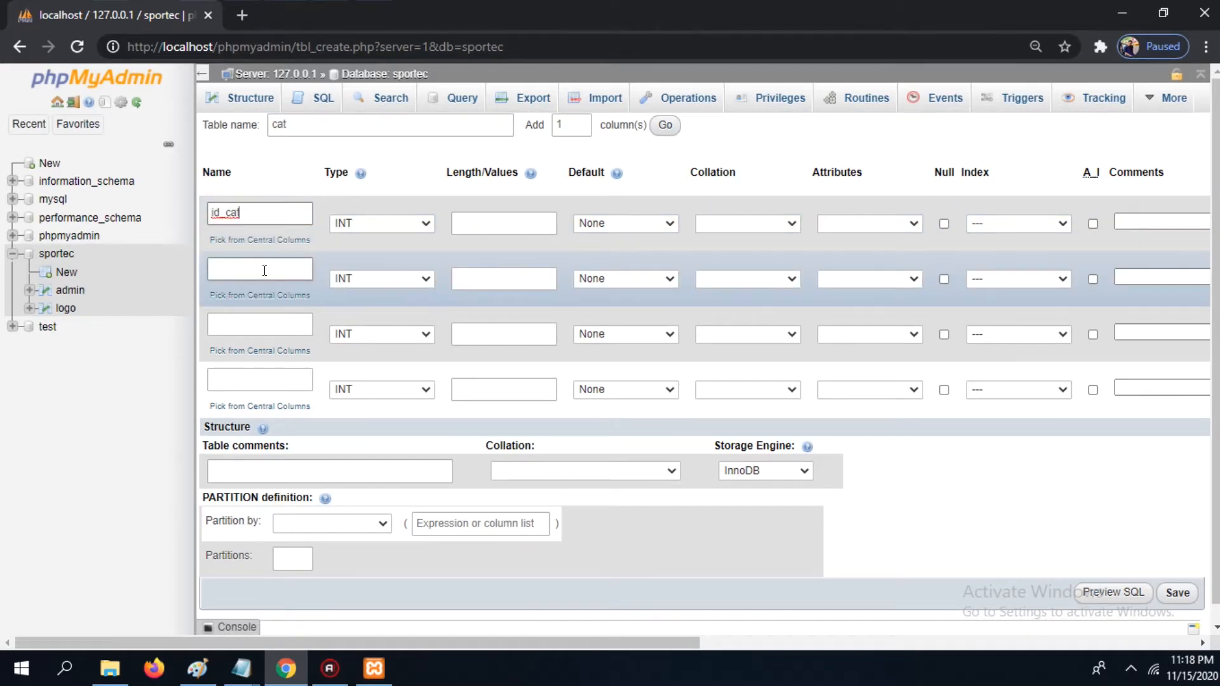
Step: Name the next cat columns name_cat and date_cat
left_click(264, 270)
type("name")
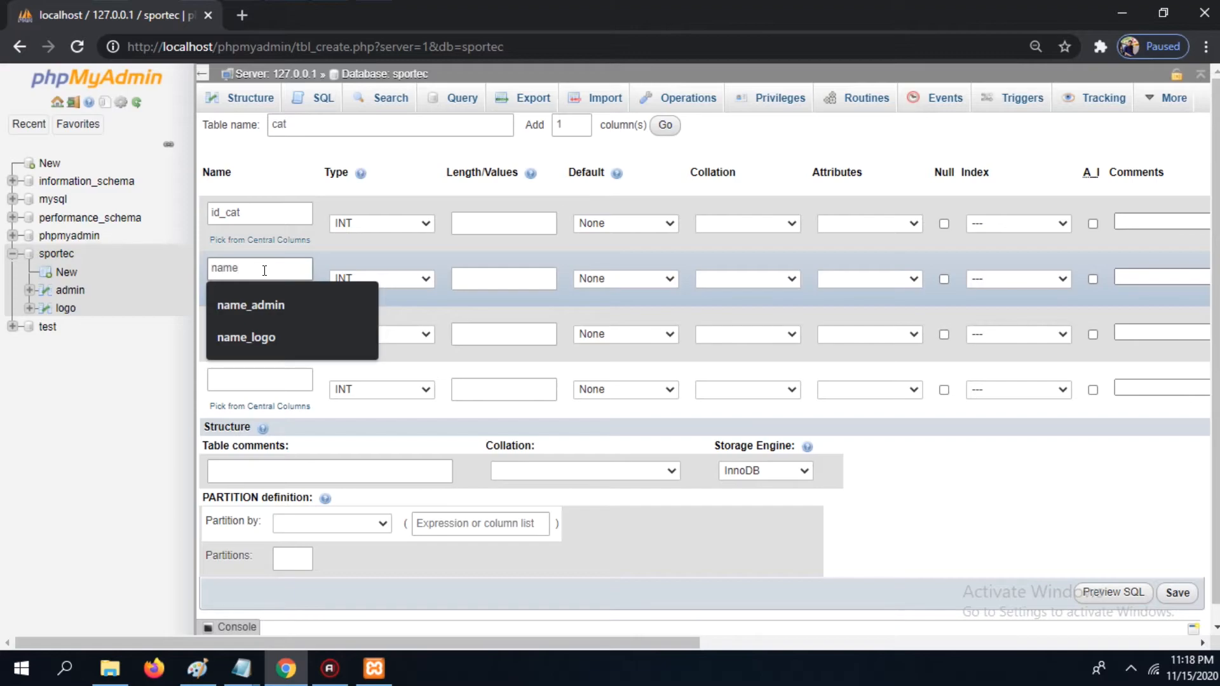
type("_cat")
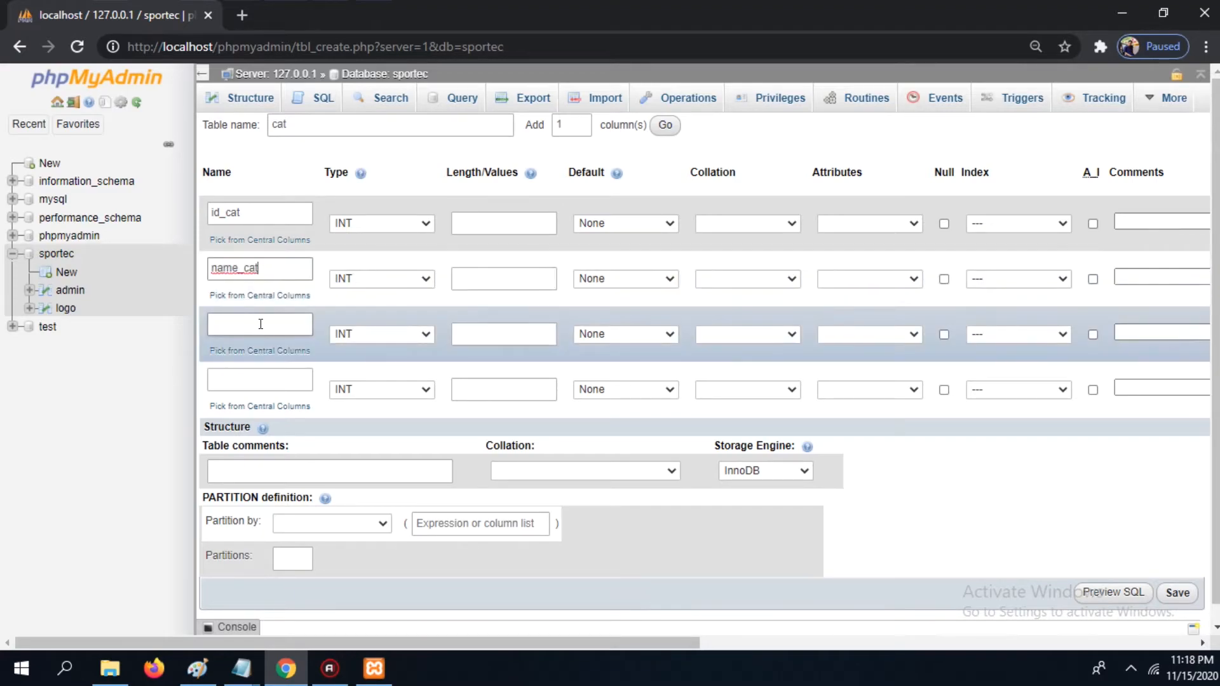
left_click(261, 325)
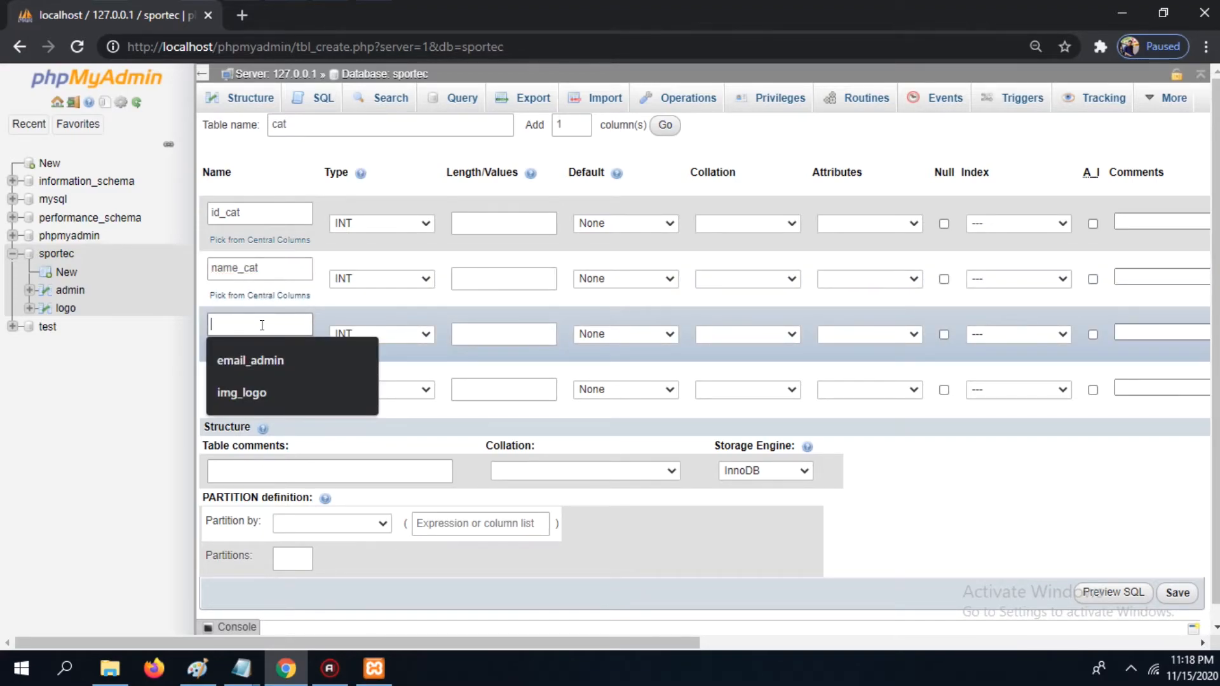
type("d")
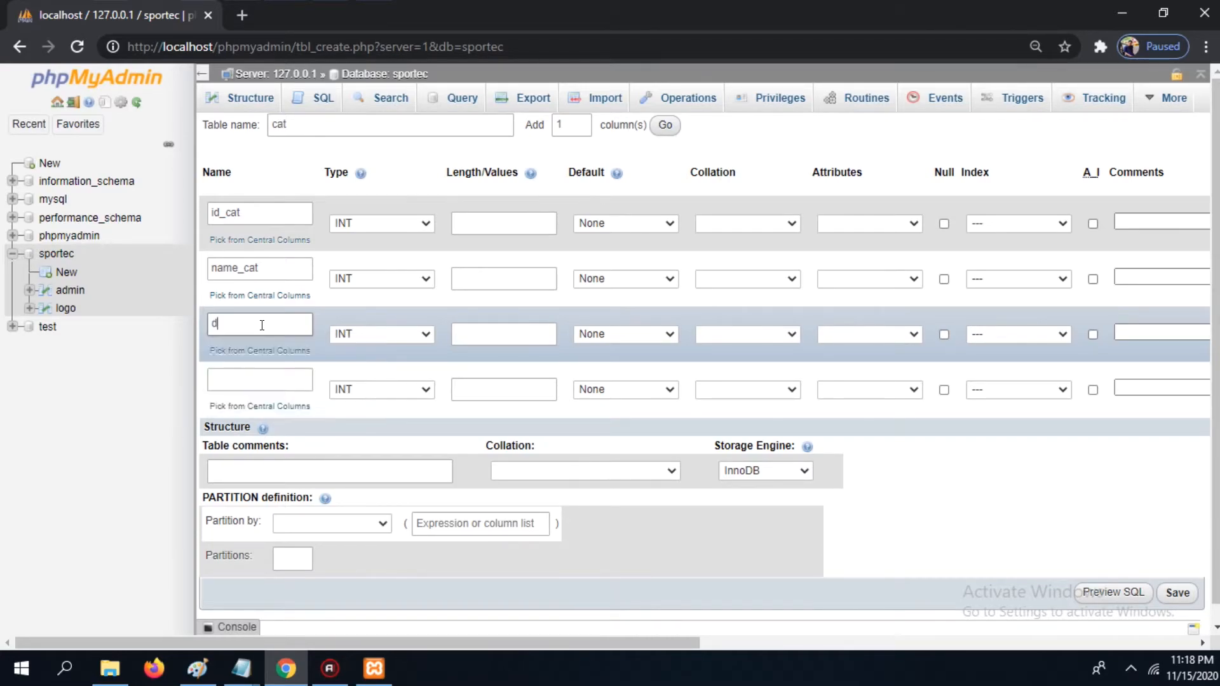
type("ate_cate")
key("BackSpace")
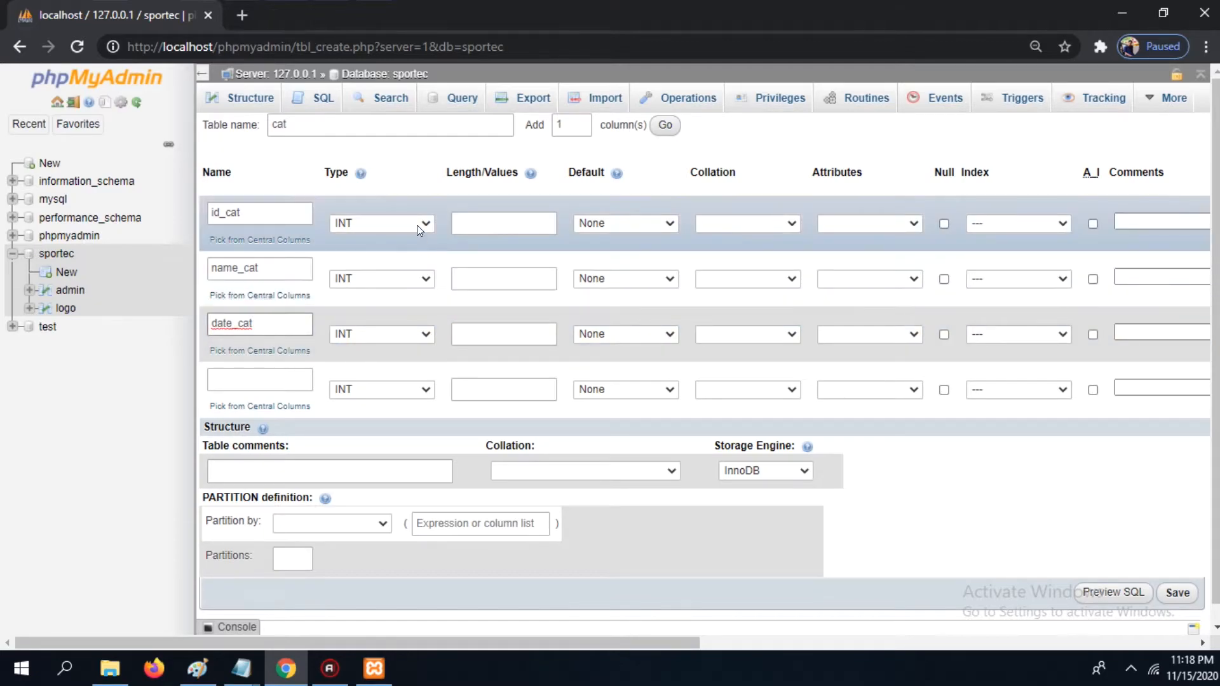
Step: Set name_cat to VARCHAR with length 999 and date_cat to type DATE
left_click(416, 230)
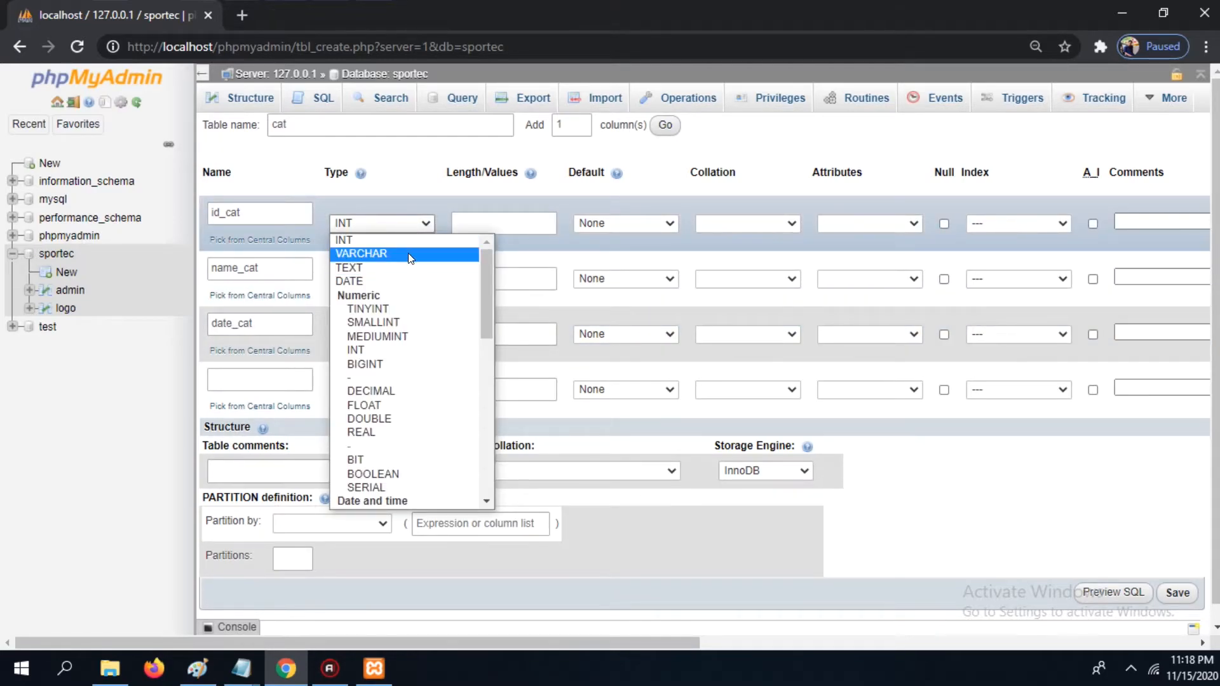
left_click(415, 174)
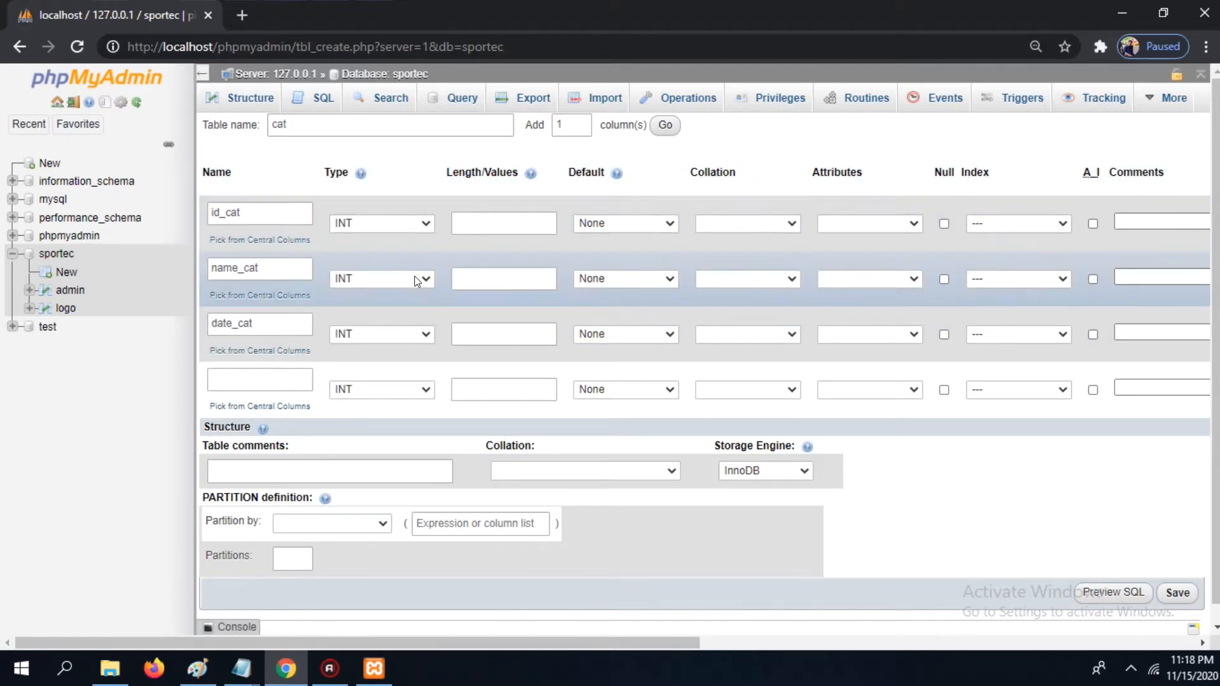
left_click(418, 279)
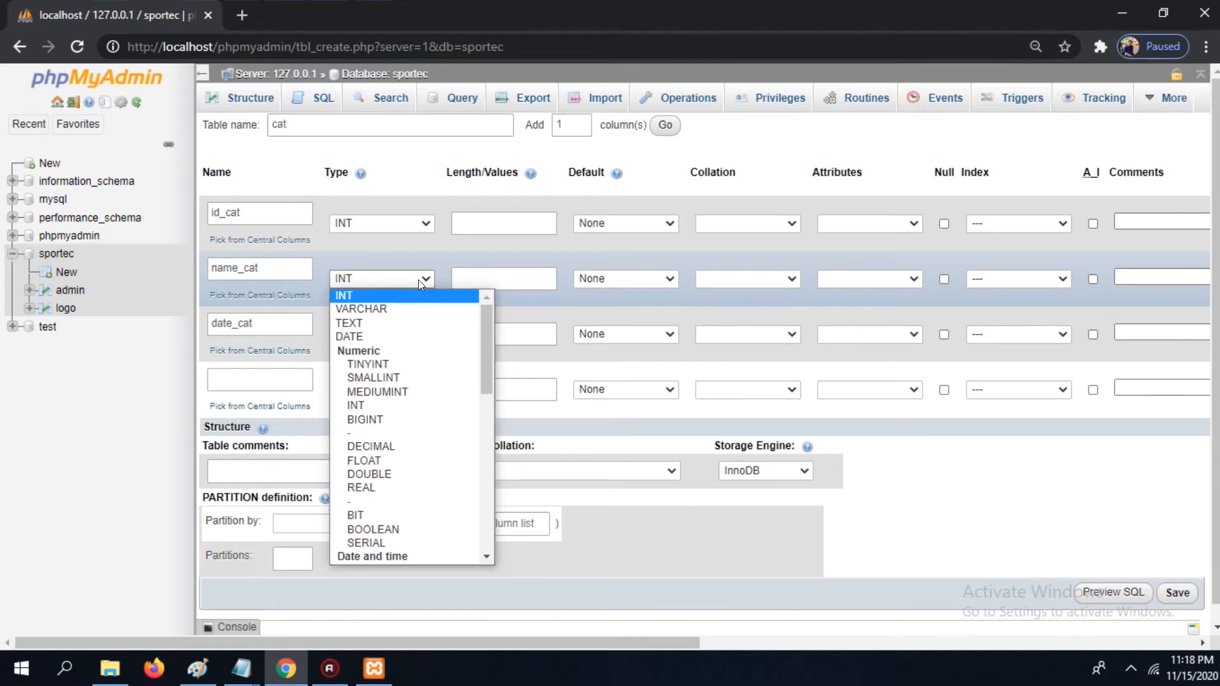
left_click(399, 309)
left_click(469, 280)
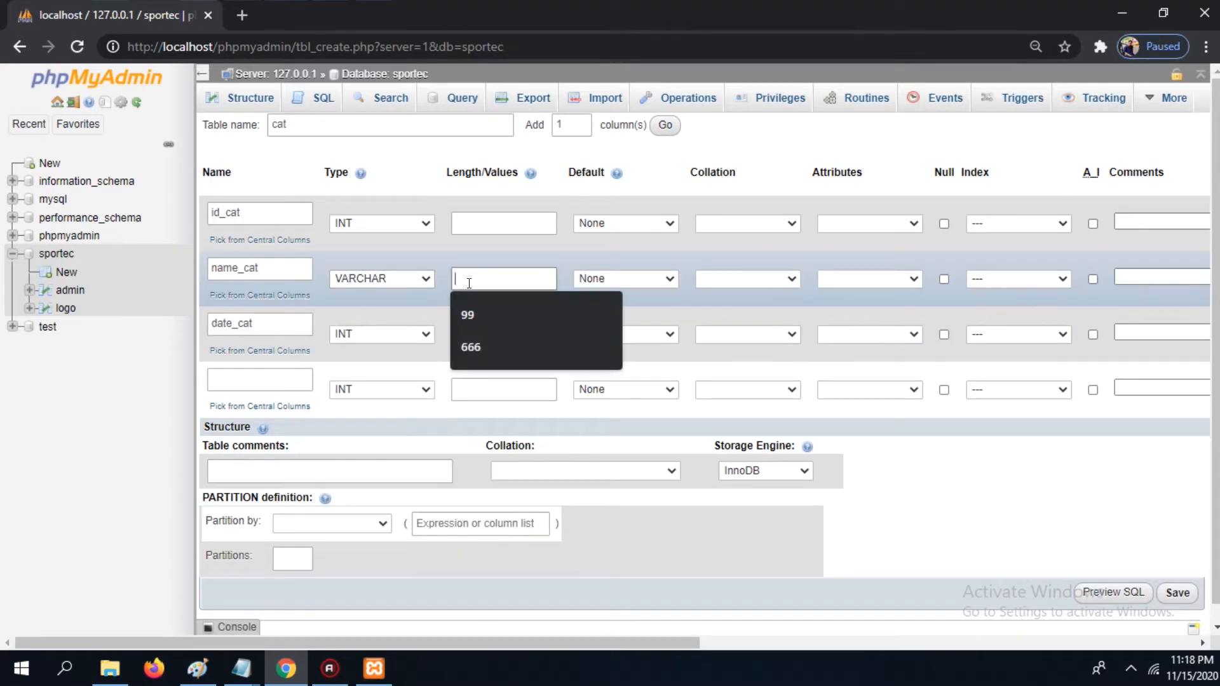
type("999")
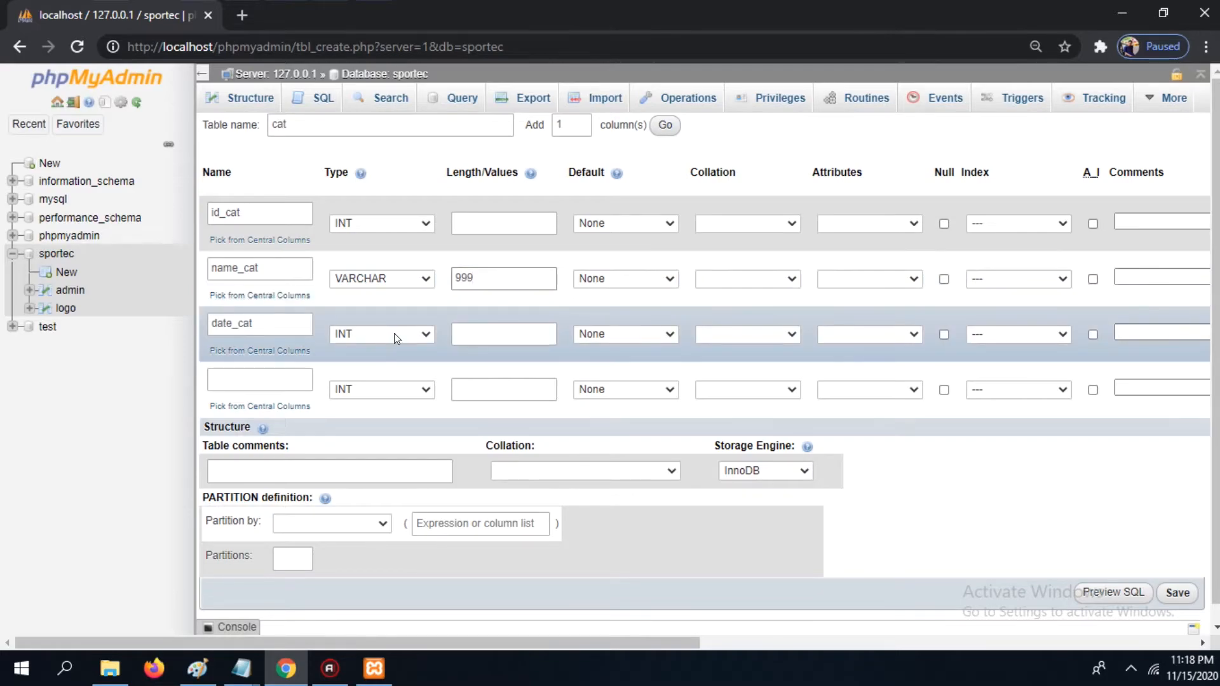
left_click(395, 337)
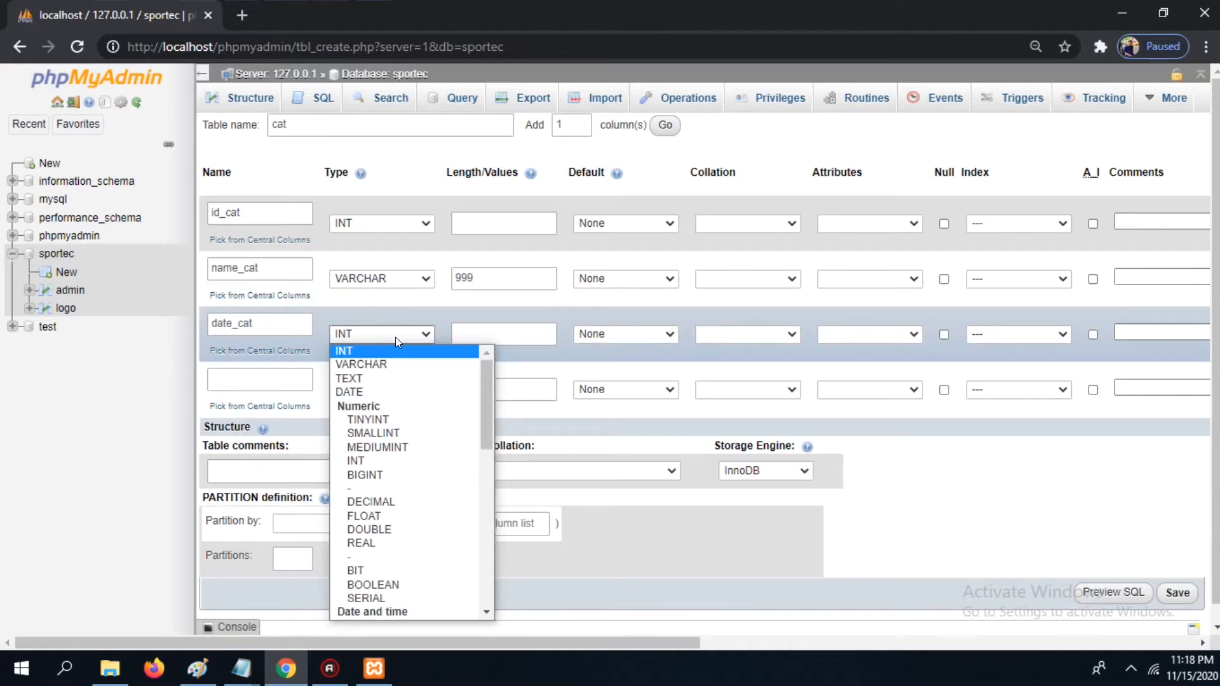
left_click(369, 390)
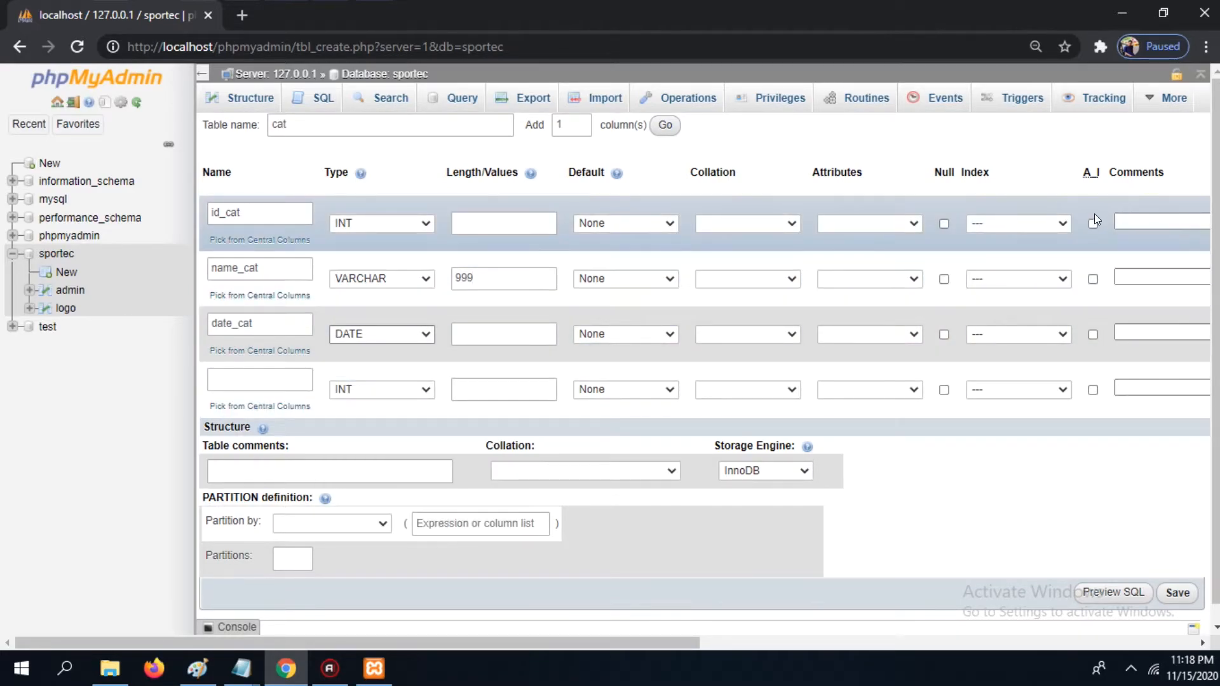
Step: Make id_cat an auto-incrementing PRIMARY index and save the cat table
left_click(1062, 224)
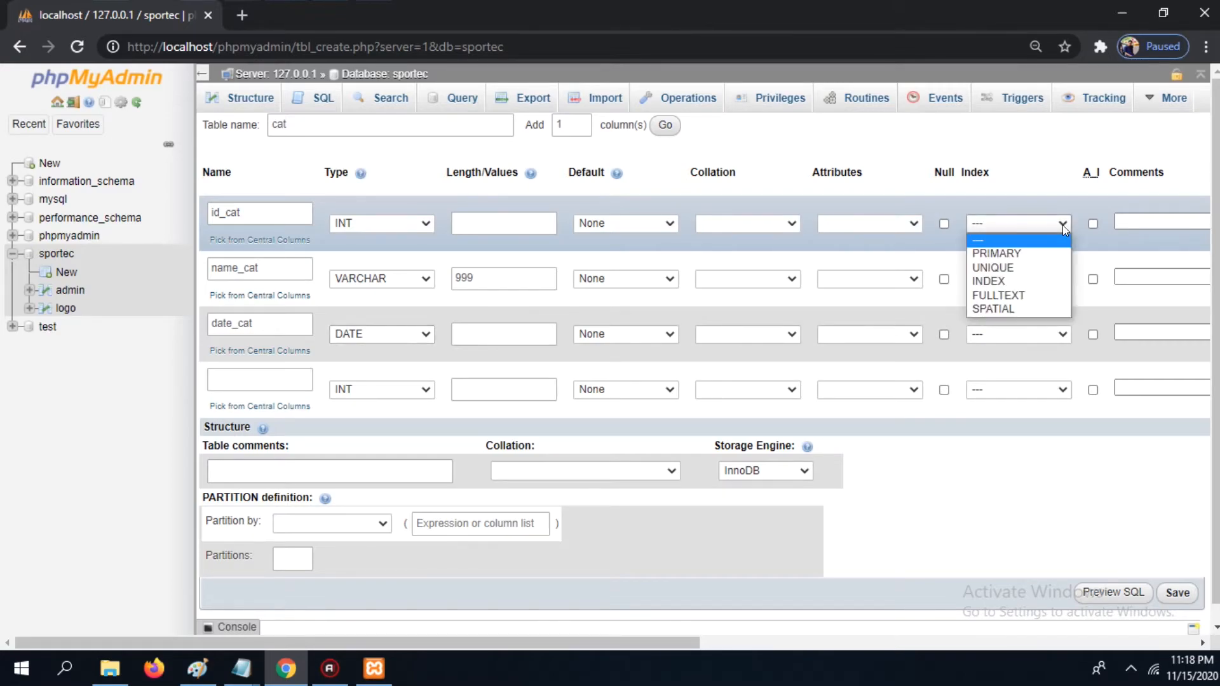
left_click(1046, 254)
left_click(690, 468)
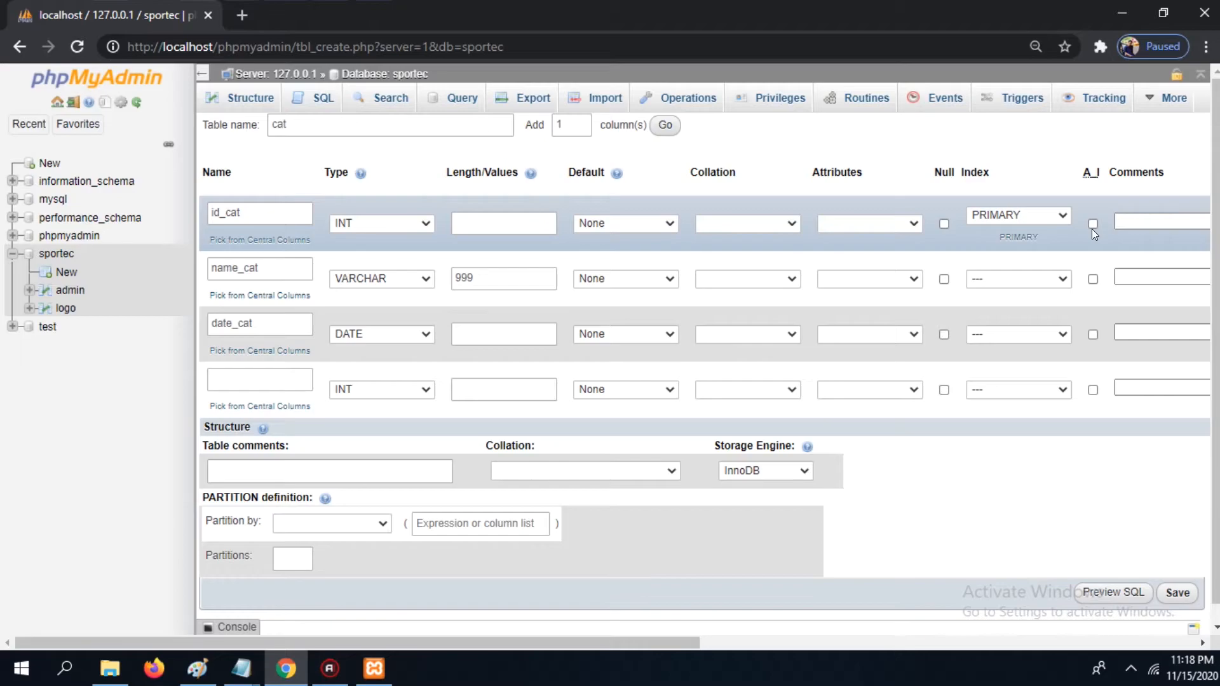
left_click(1093, 223)
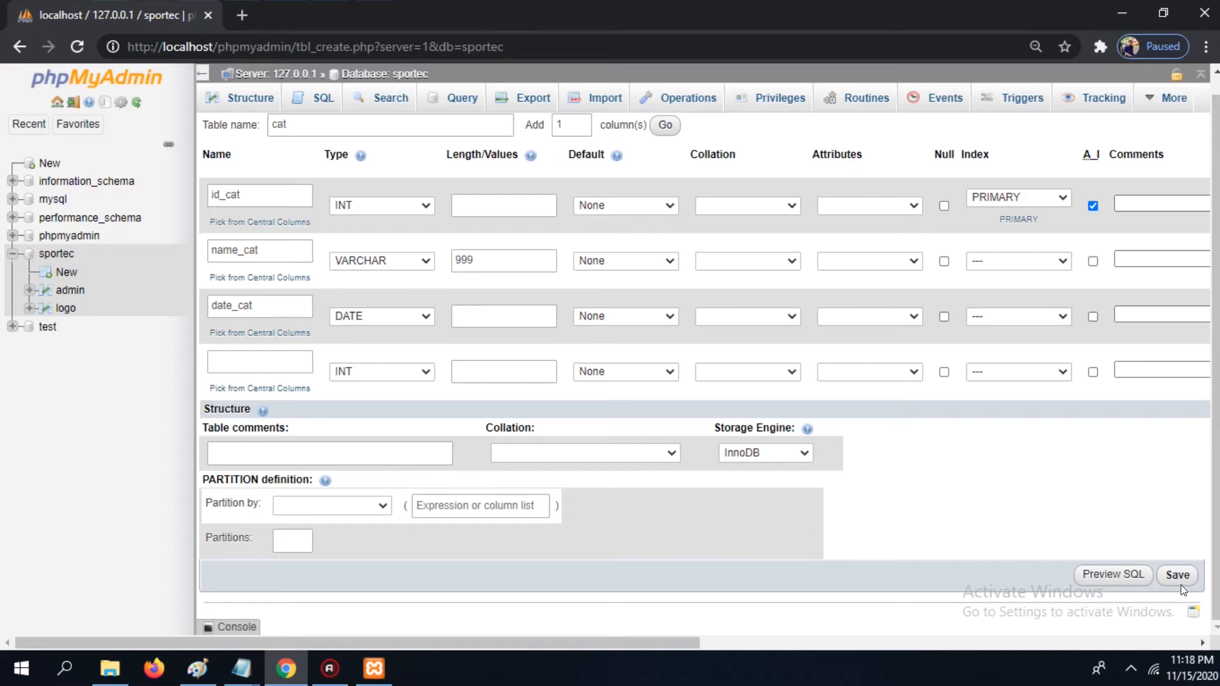
left_click(1177, 576)
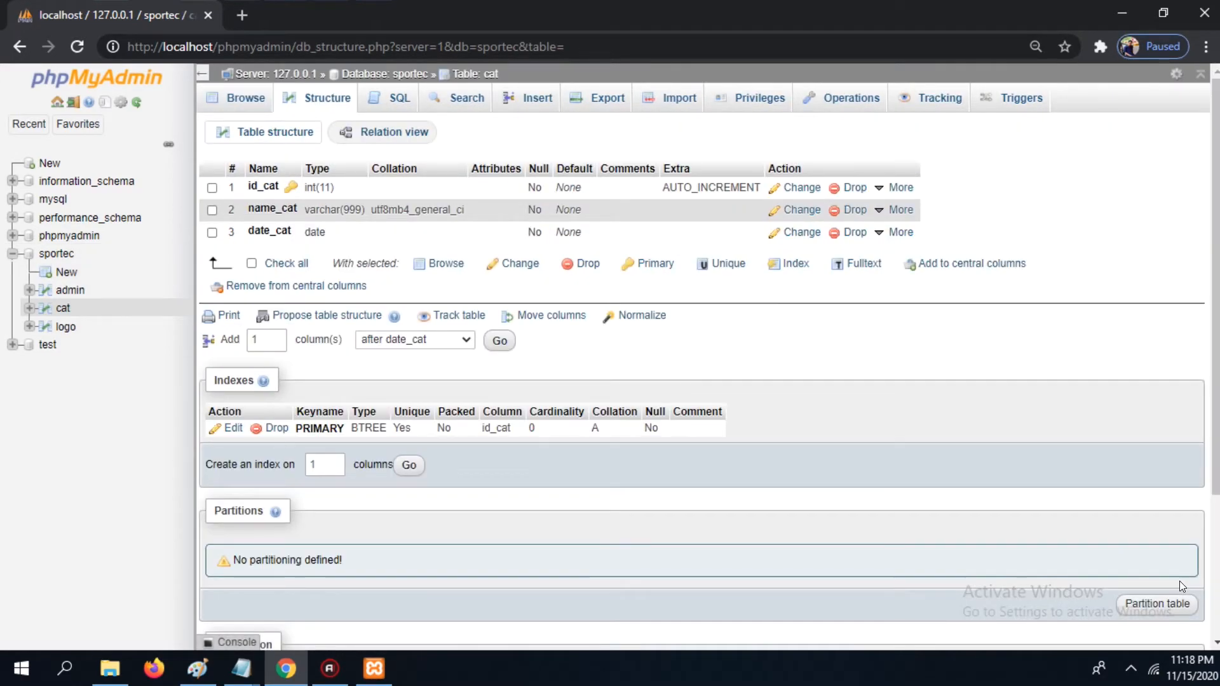
Step: Start a new table in sportec named data and name its first column id_data
left_click(73, 272)
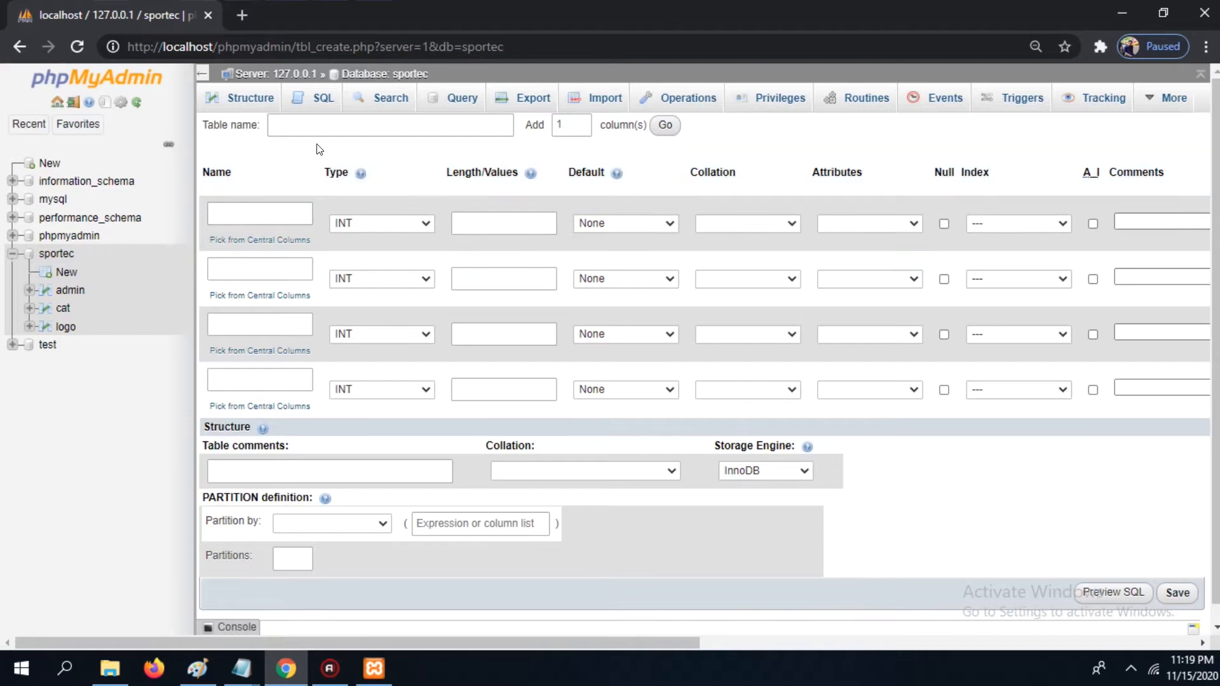
left_click(321, 126)
type("data")
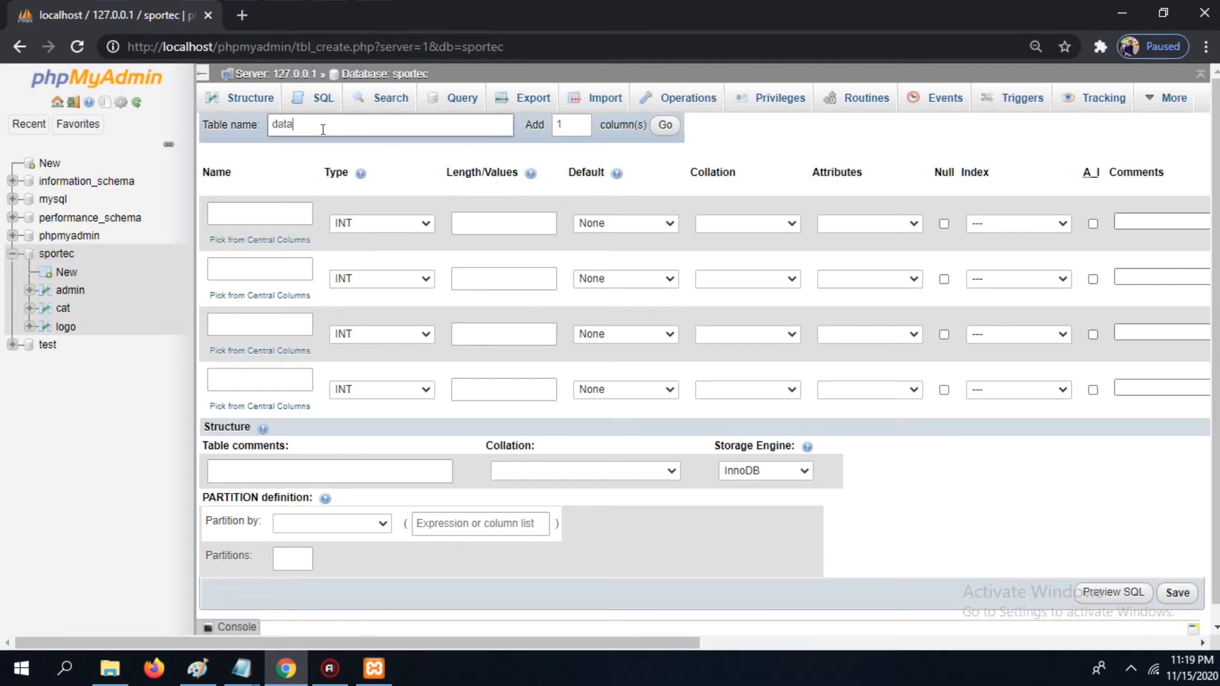
left_click(268, 212)
type("id_")
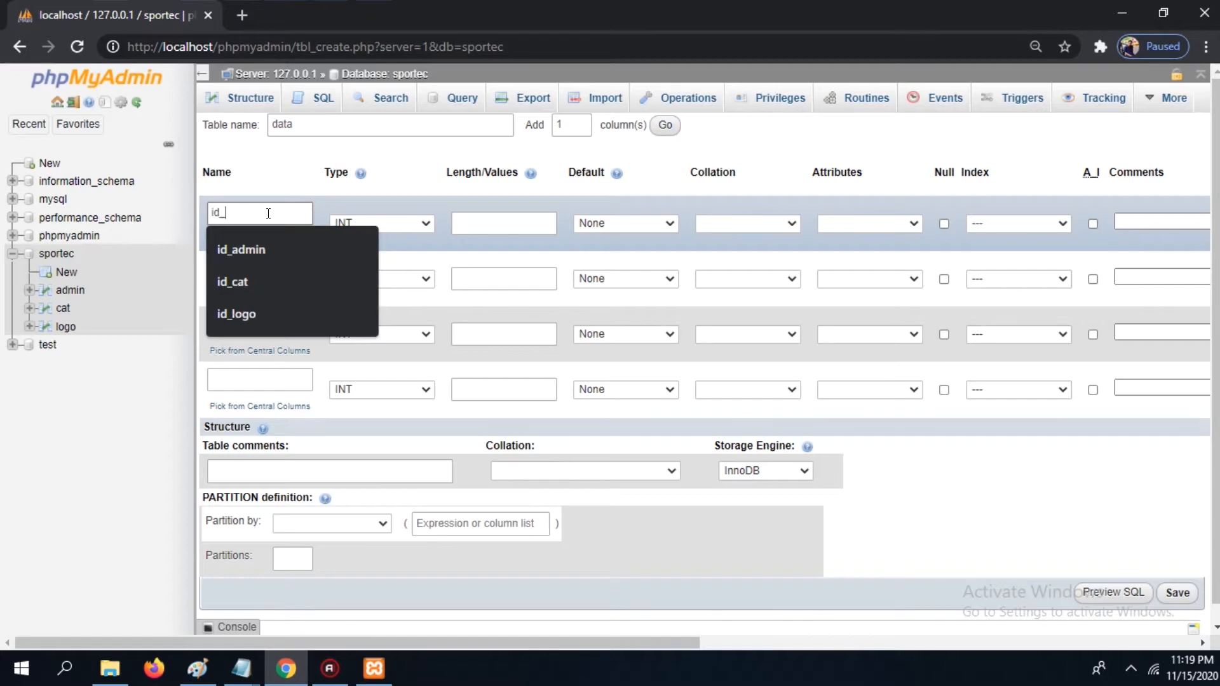
type("data")
Step: Name the next two data columns id_admin and id_cat
left_click(255, 296)
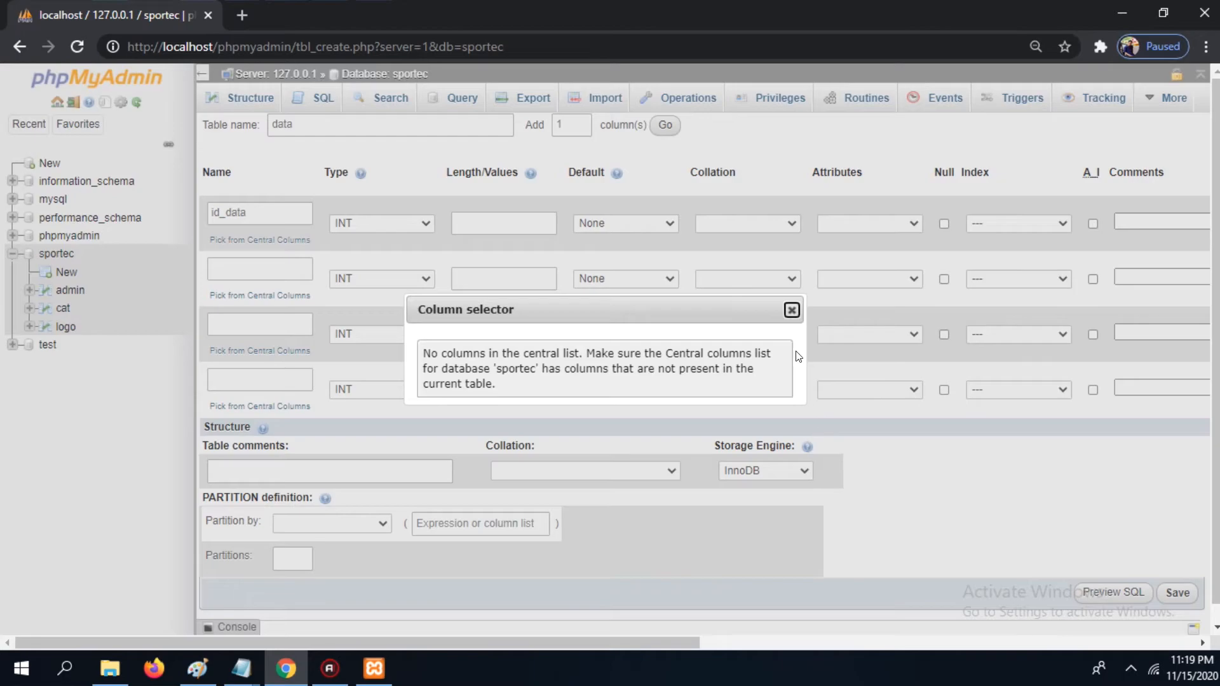
left_click(792, 310)
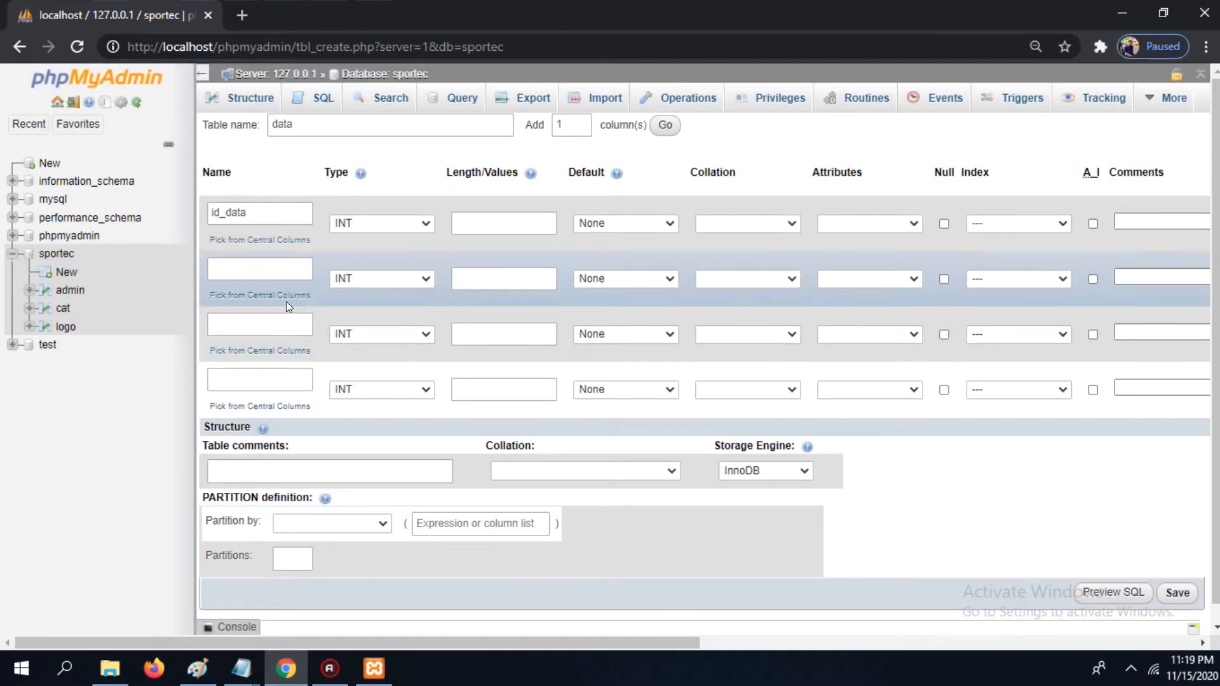
left_click(238, 267)
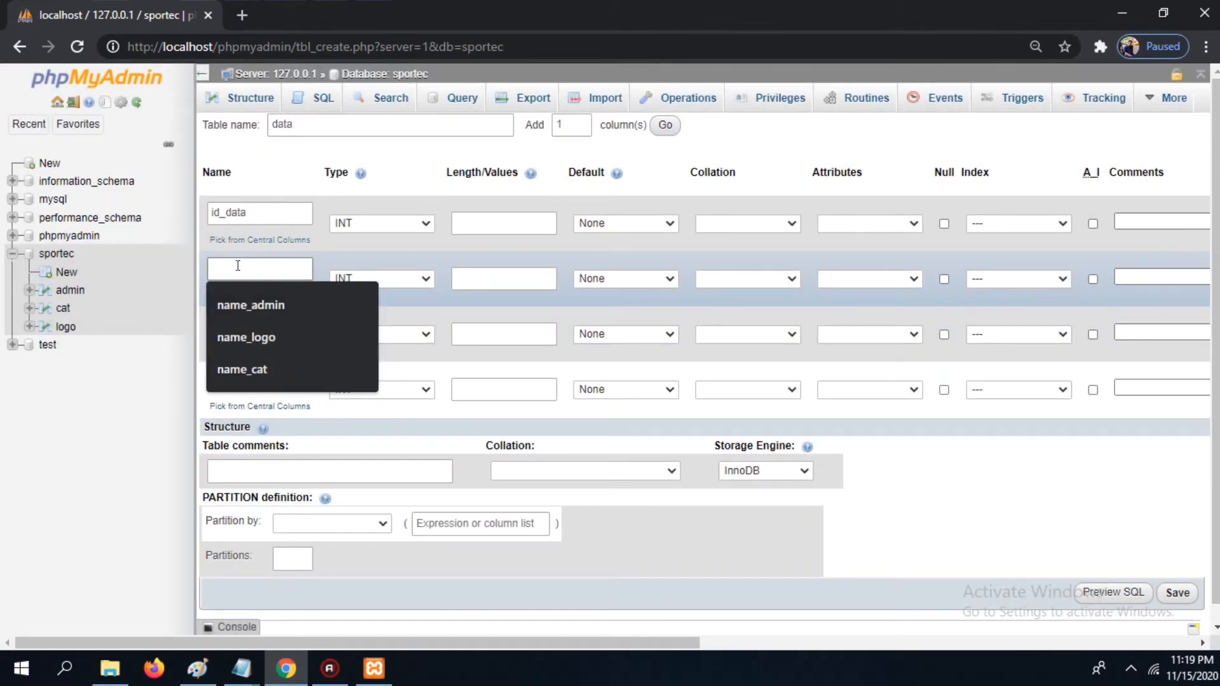
type("id_admin")
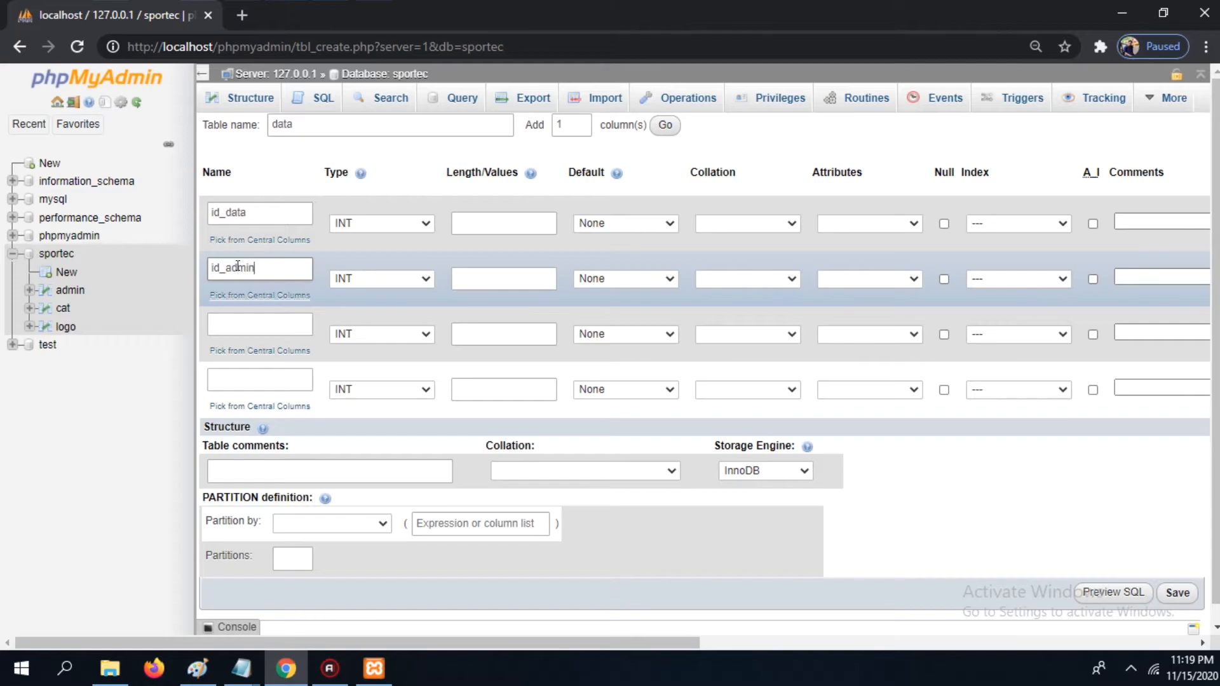
left_click(248, 326)
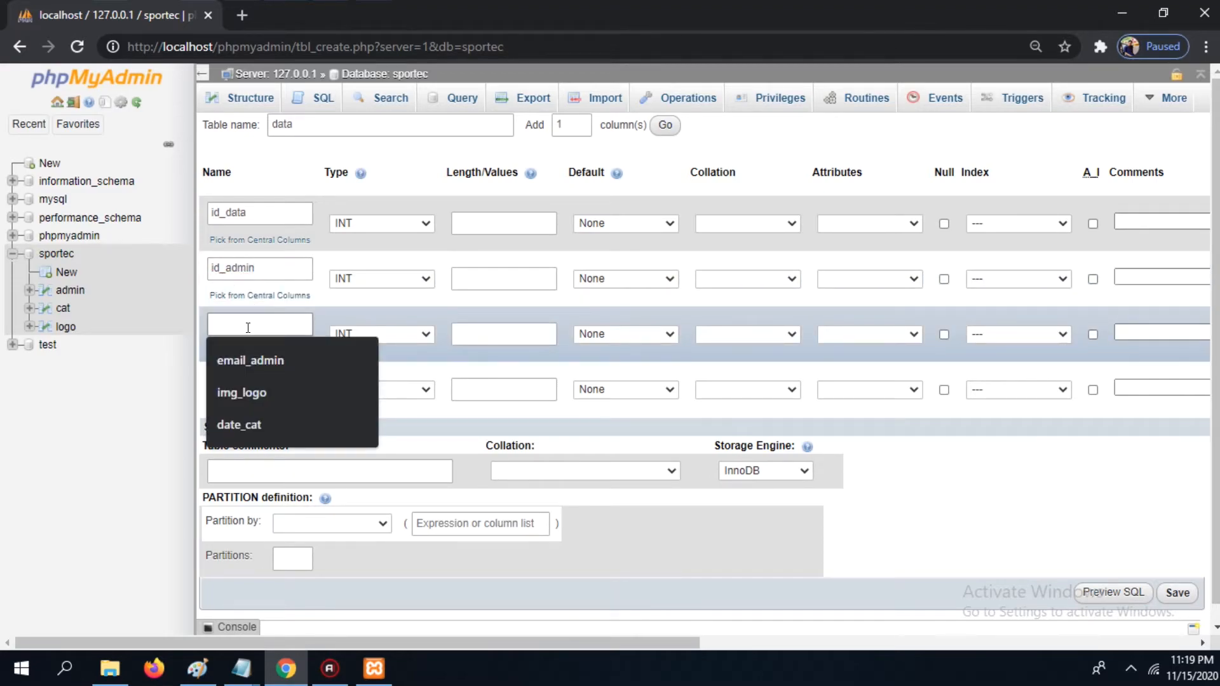
type("id_cat")
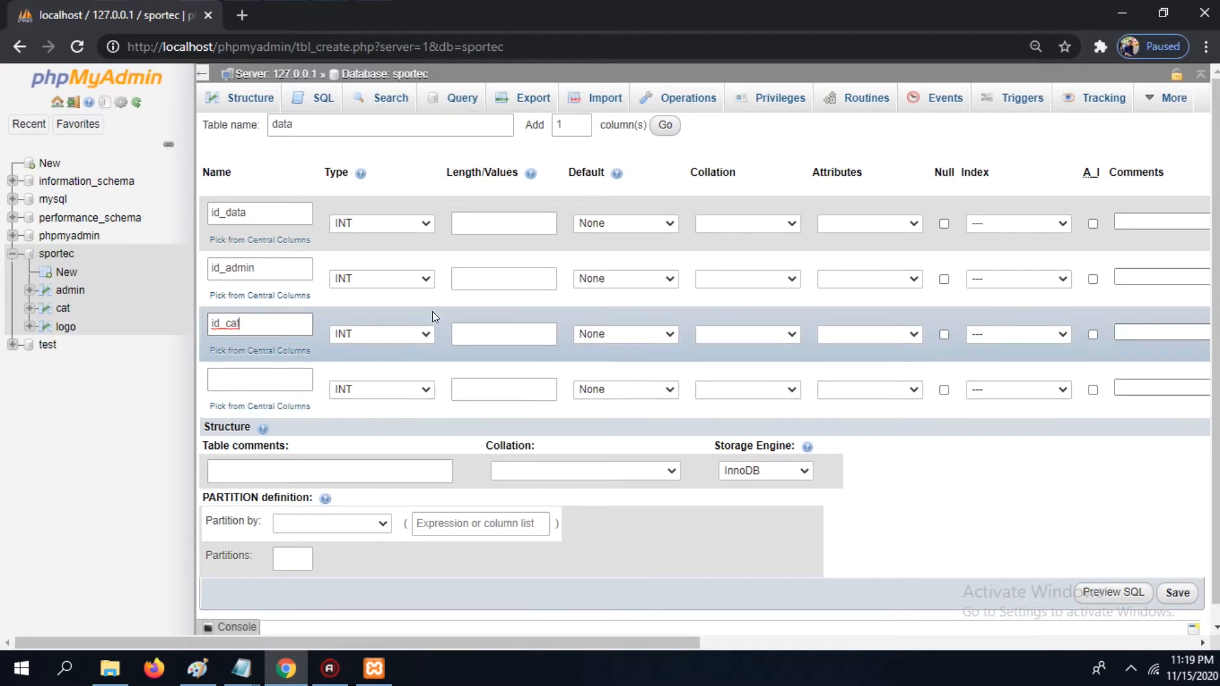
Step: Add four more columns to the data table and name the fourth column title
left_click(583, 121)
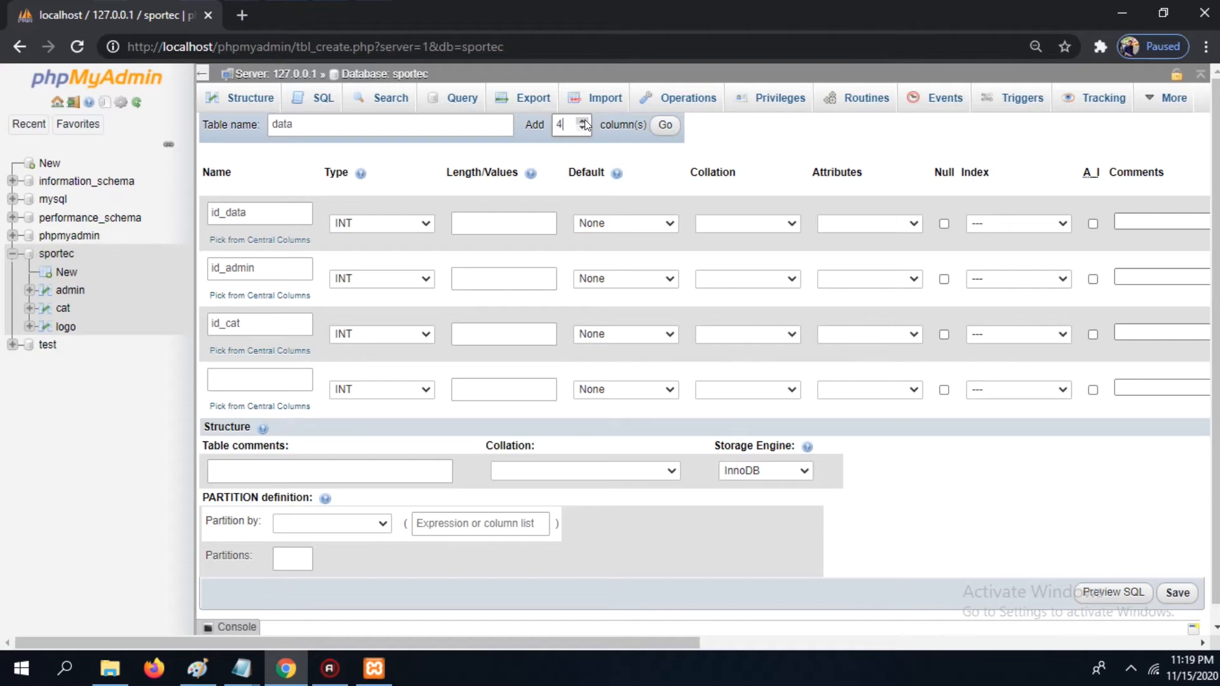
left_click(664, 127)
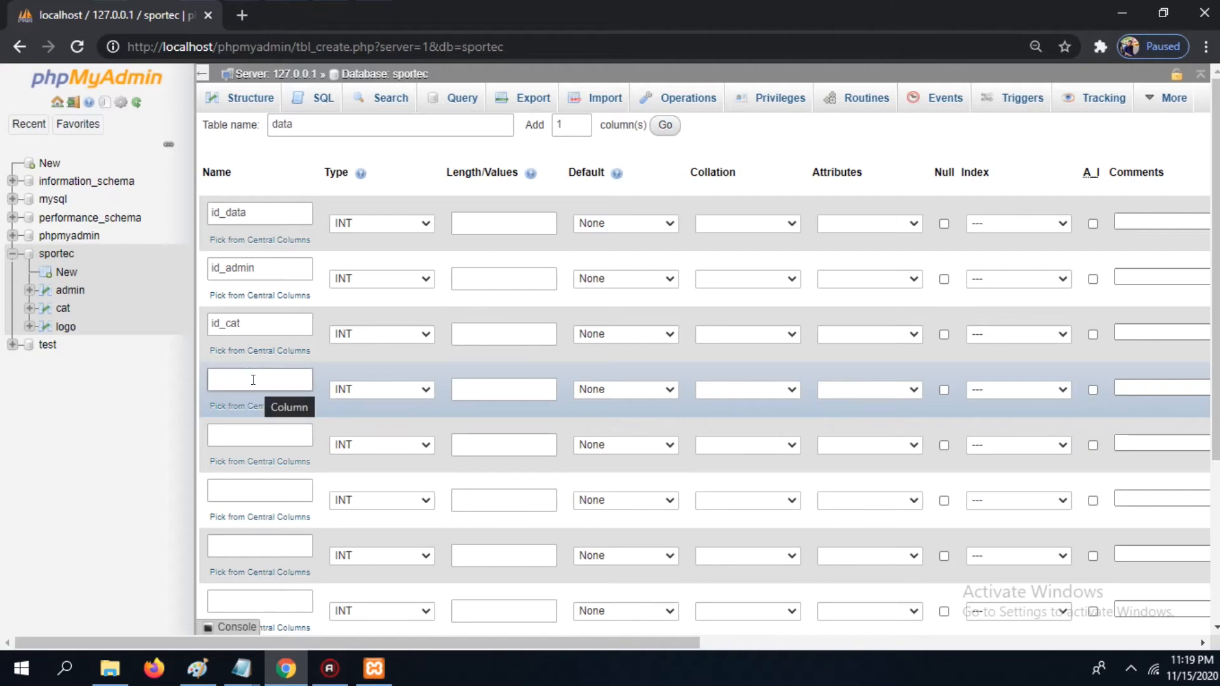
left_click(253, 380)
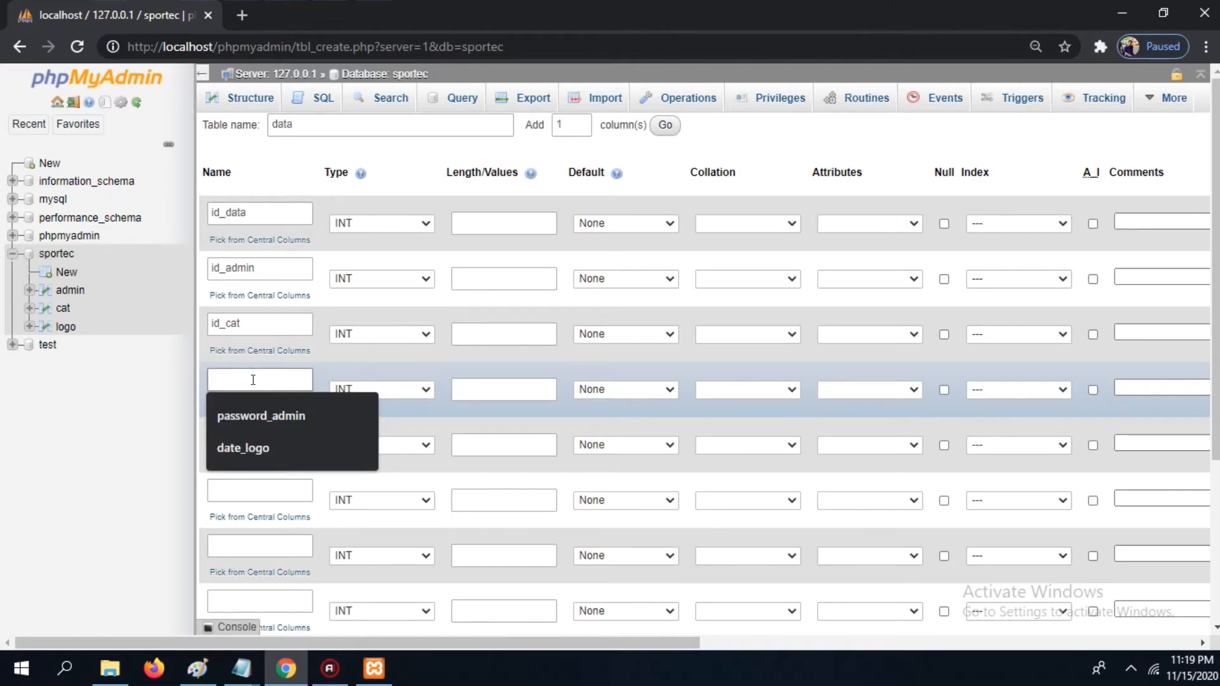
type("title")
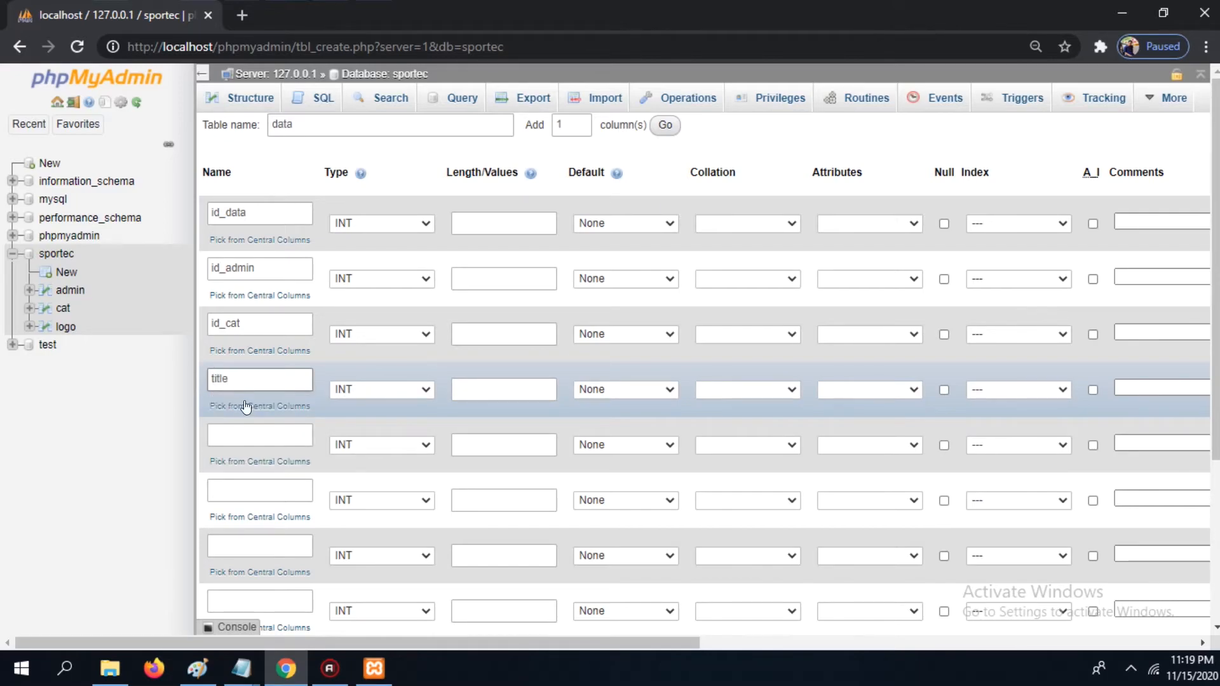
Step: Name the next two data columns desc and img_data
left_click(233, 433)
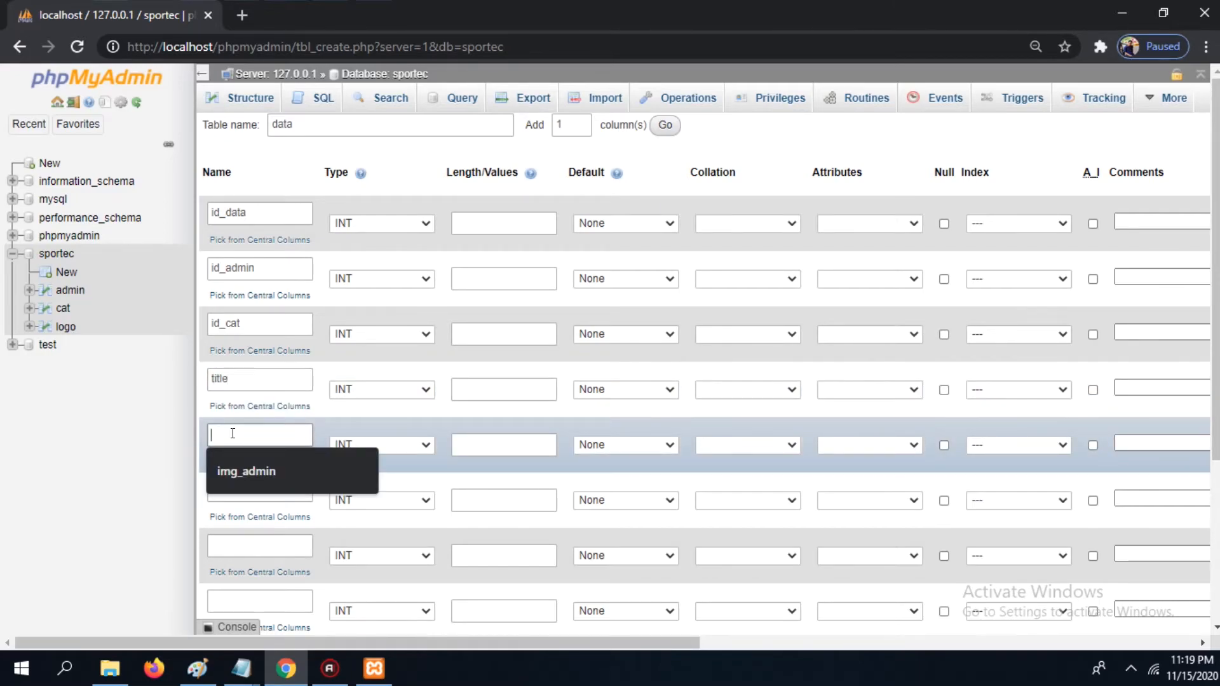
type("de")
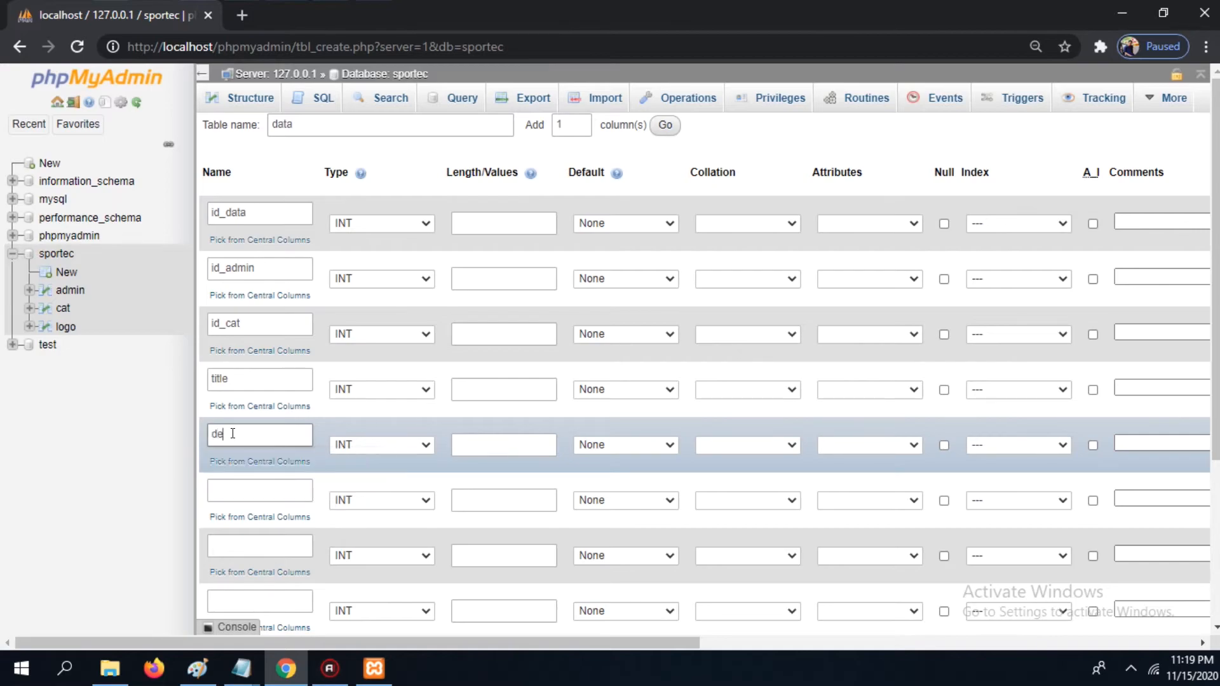
type("sc")
left_click(234, 491)
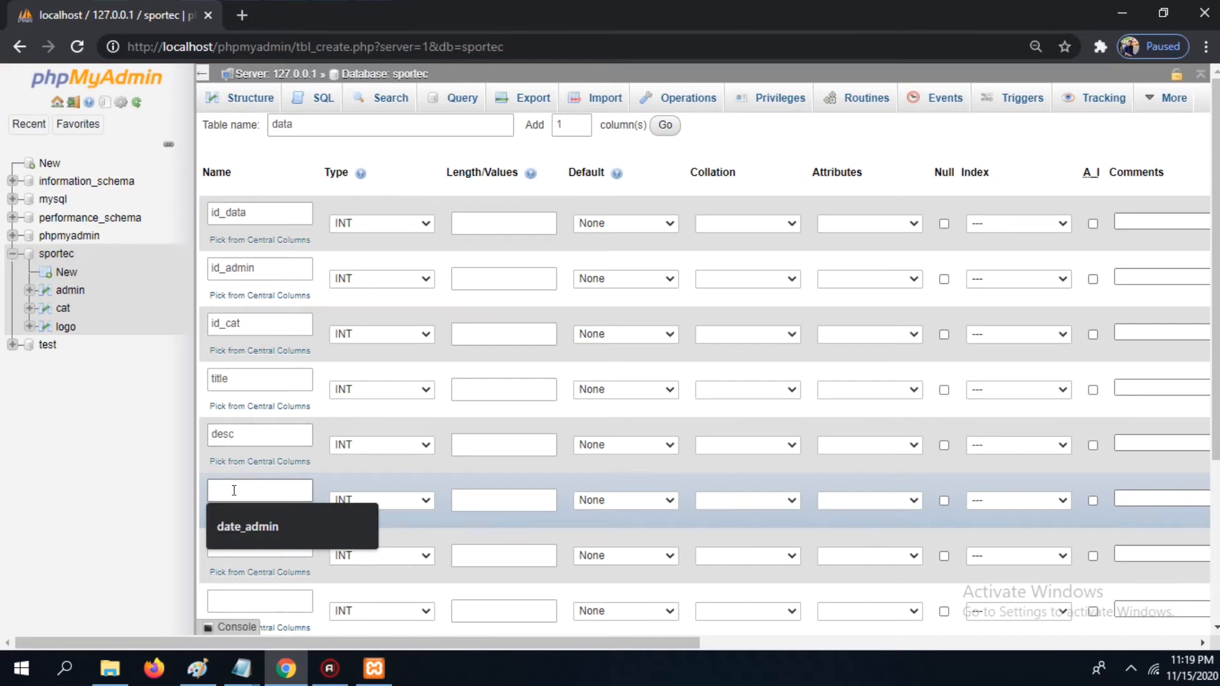
type("img")
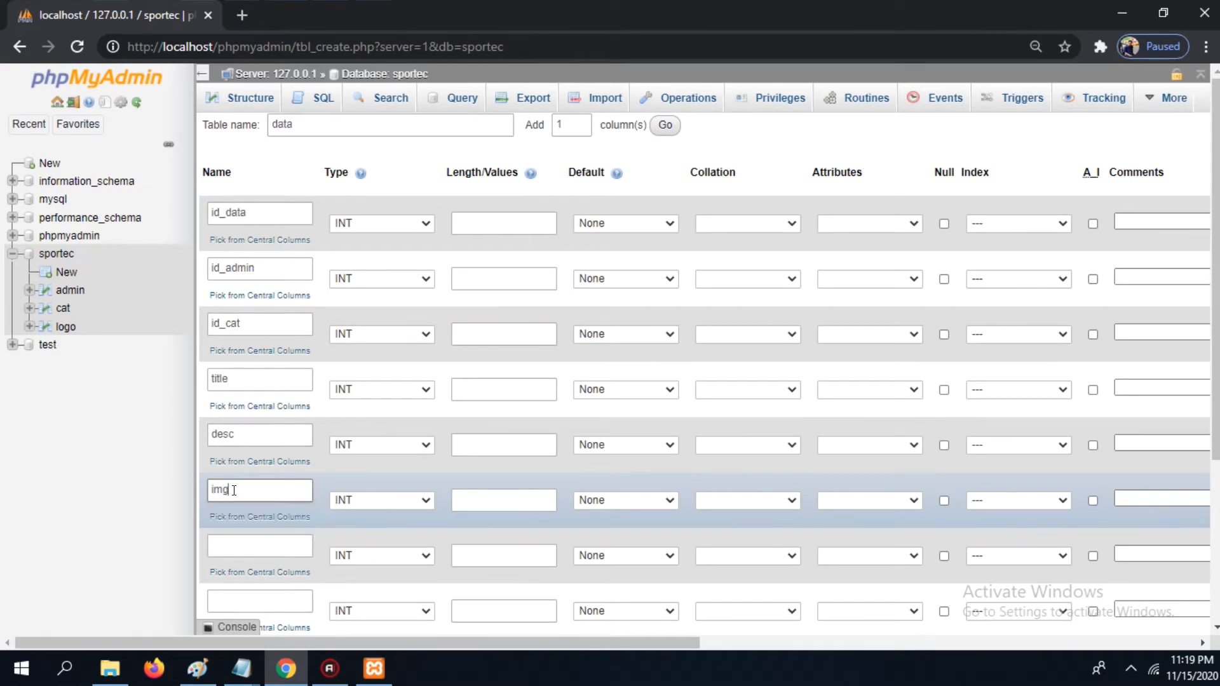
type("_data")
Step: Name the seventh column date_data and set its type to DATE
left_click(244, 541)
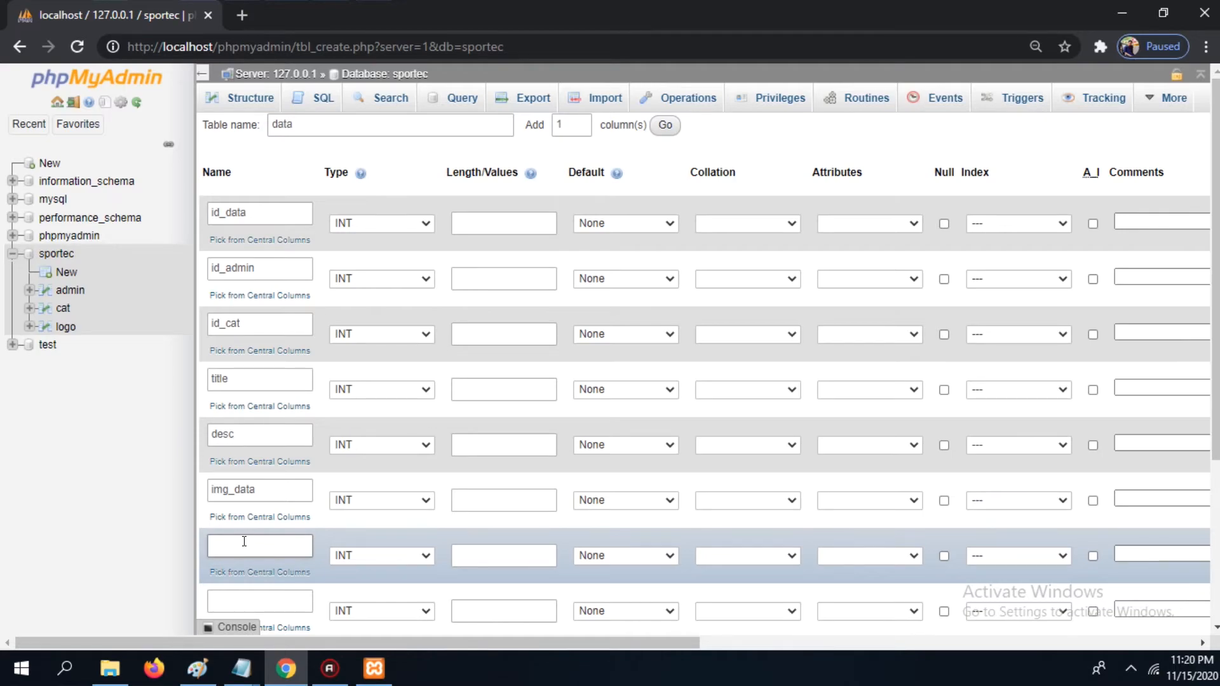
type("date_data")
left_click(422, 554)
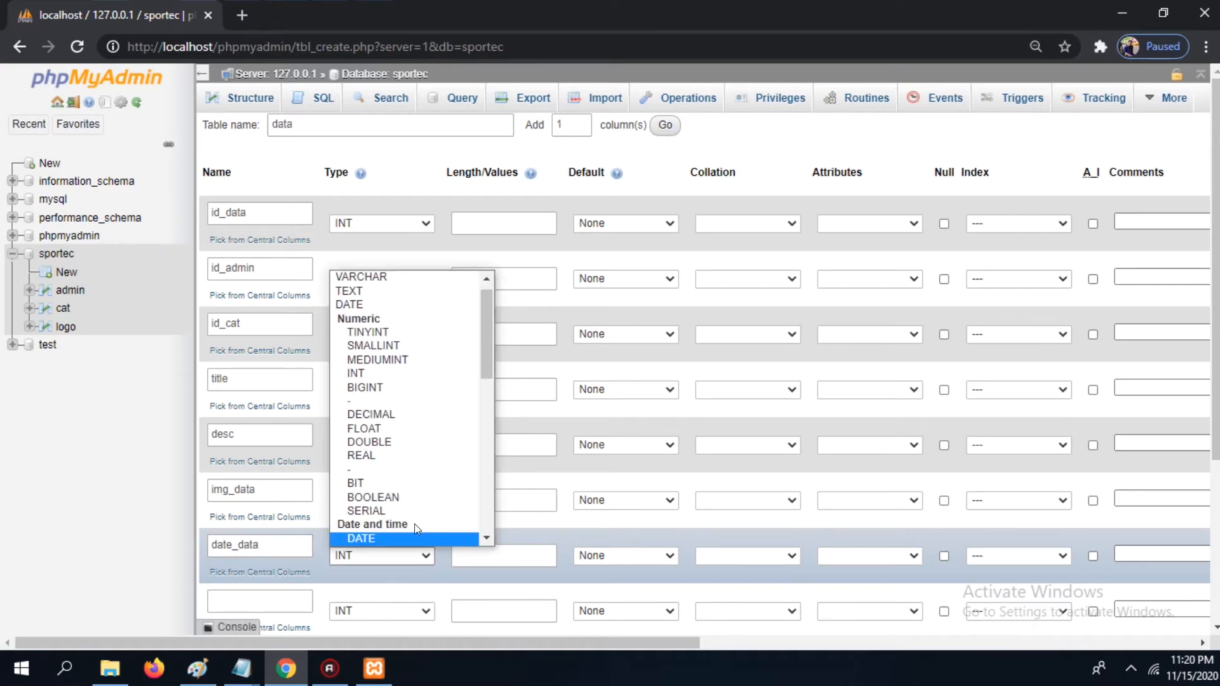
left_click(421, 544)
left_click(356, 277)
key("Escape")
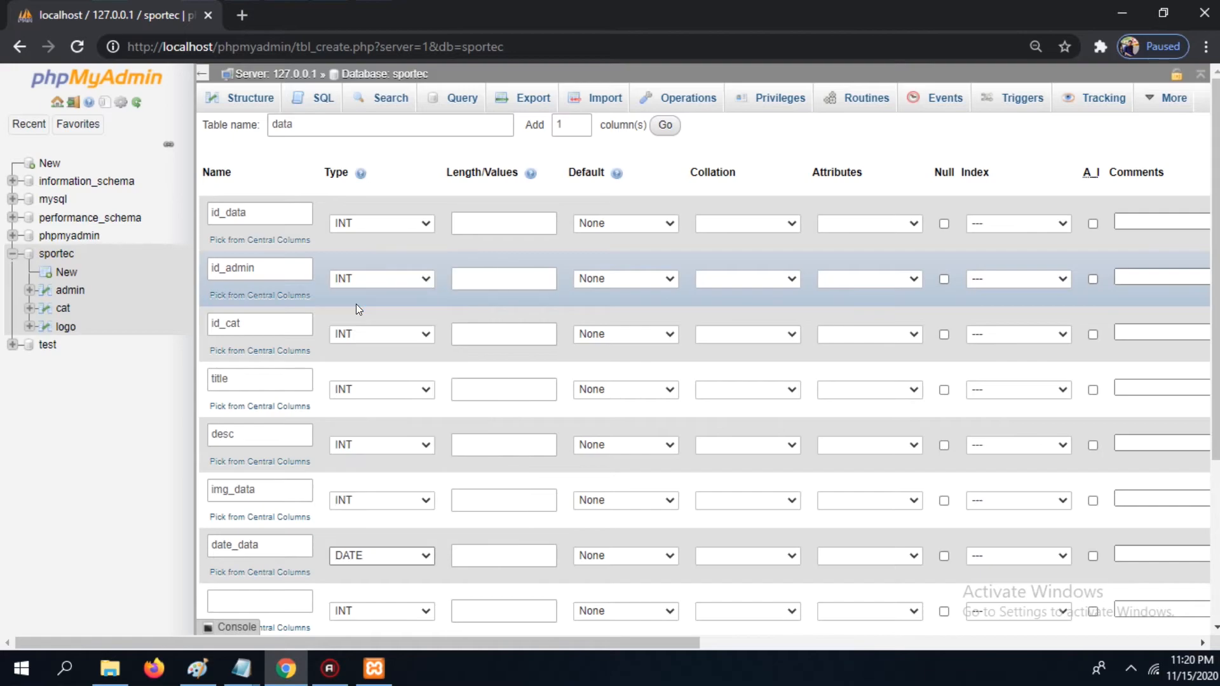
Step: Set img_data to VARCHAR with length 999
left_click(407, 500)
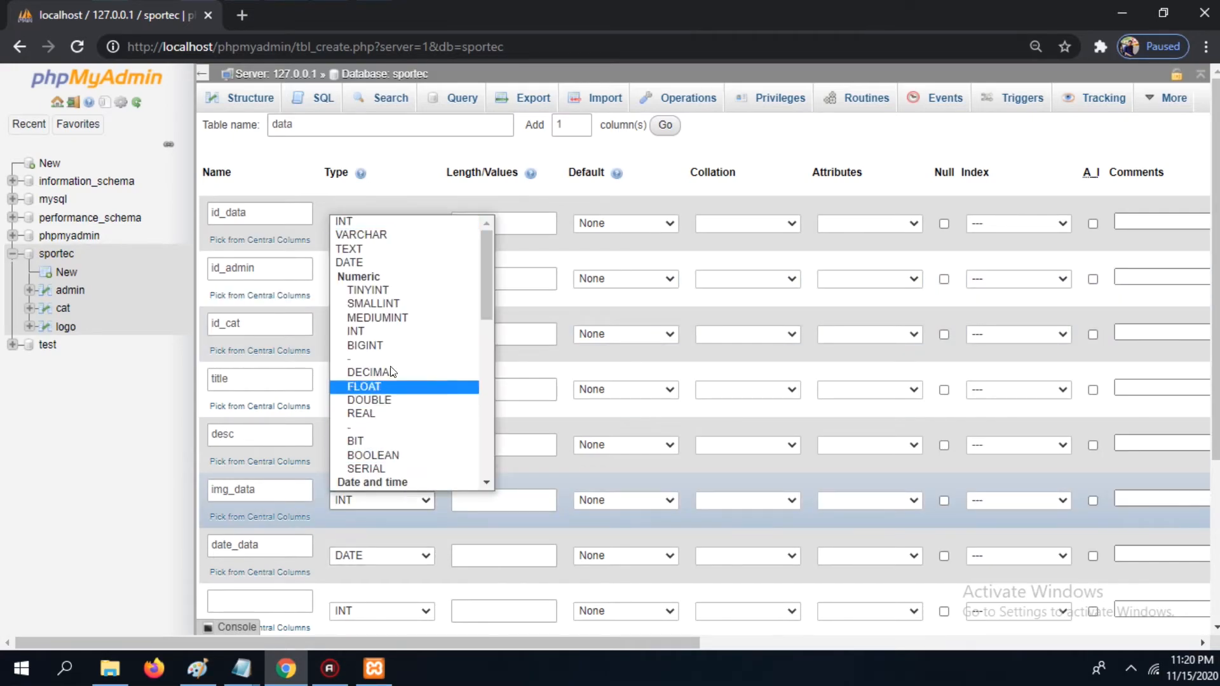
left_click(361, 230)
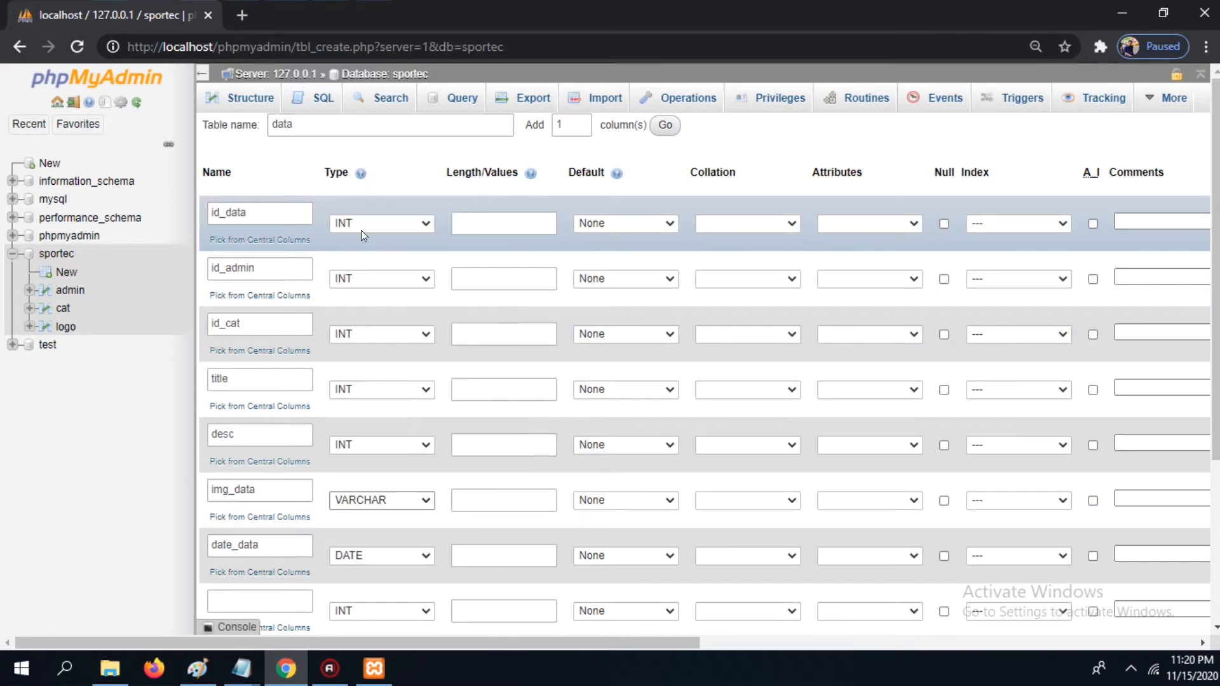
left_click(524, 495)
left_click(517, 506)
type("999")
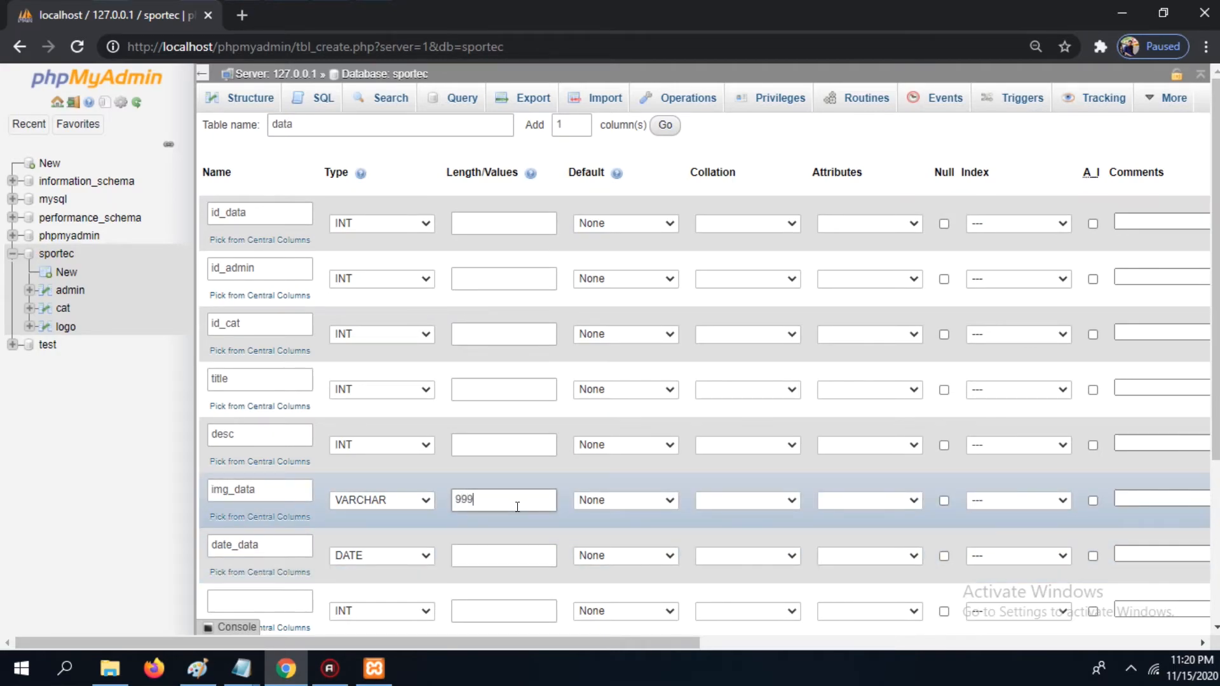
Step: Set the desc column's type to TEXT and the title column's type to VARCHAR
left_click(407, 448)
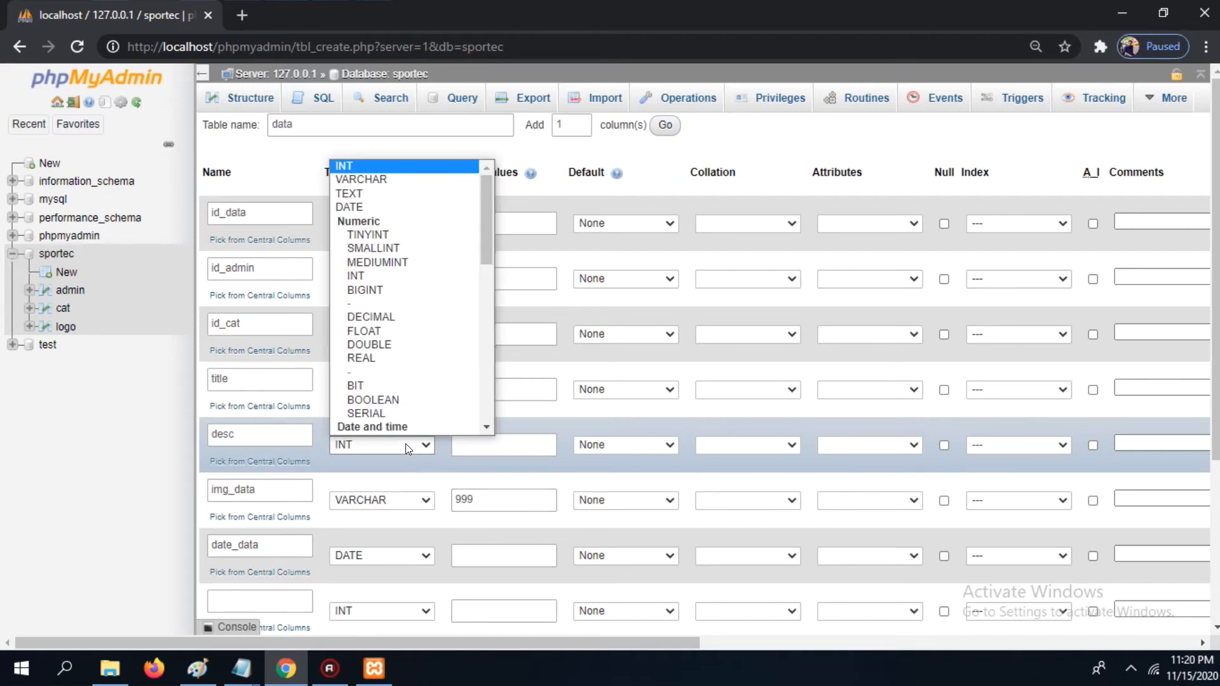
left_click(386, 192)
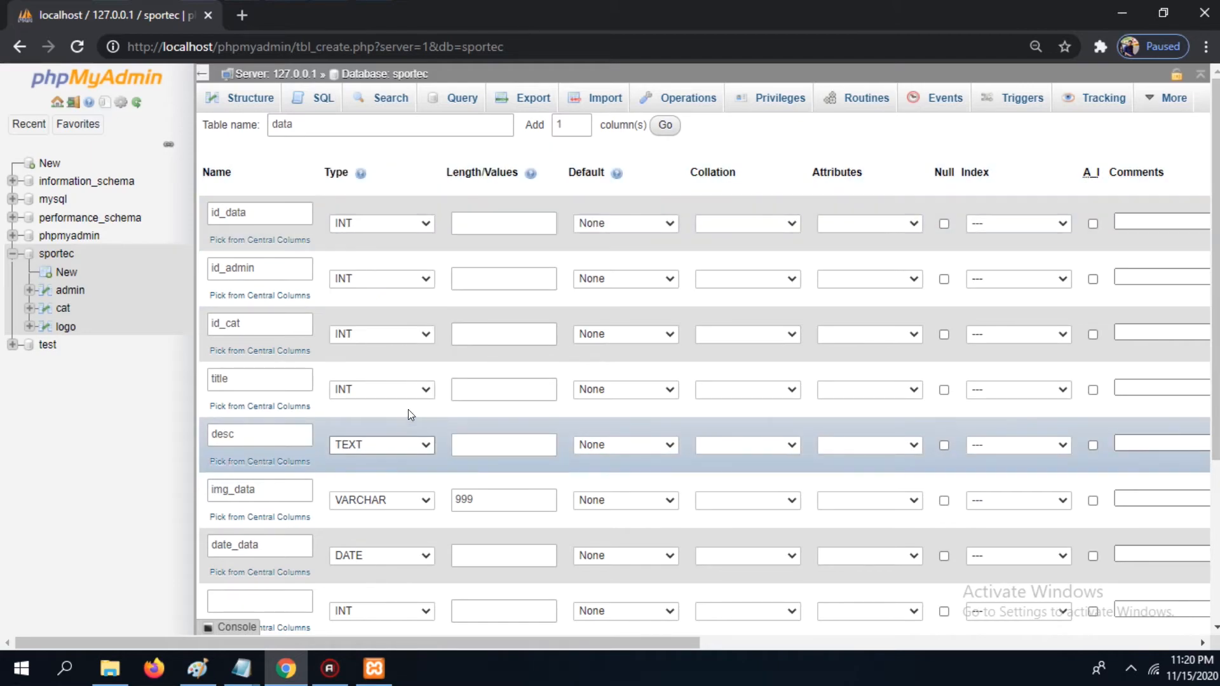
left_click(403, 395)
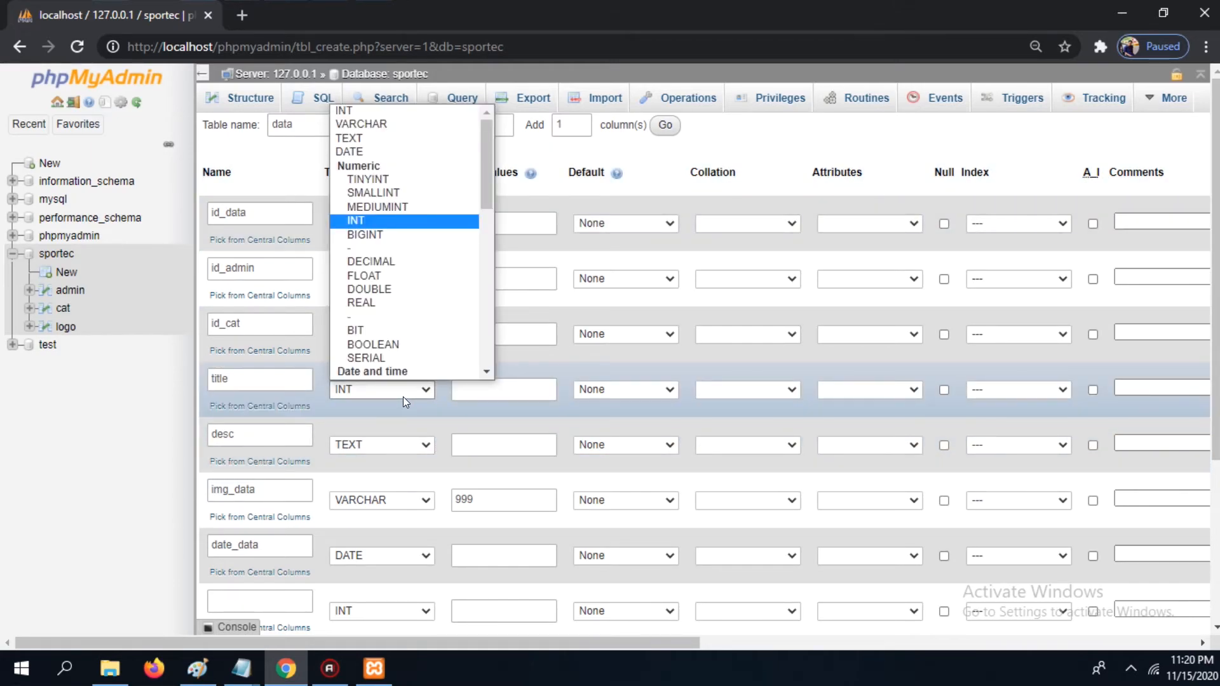
left_click(375, 123)
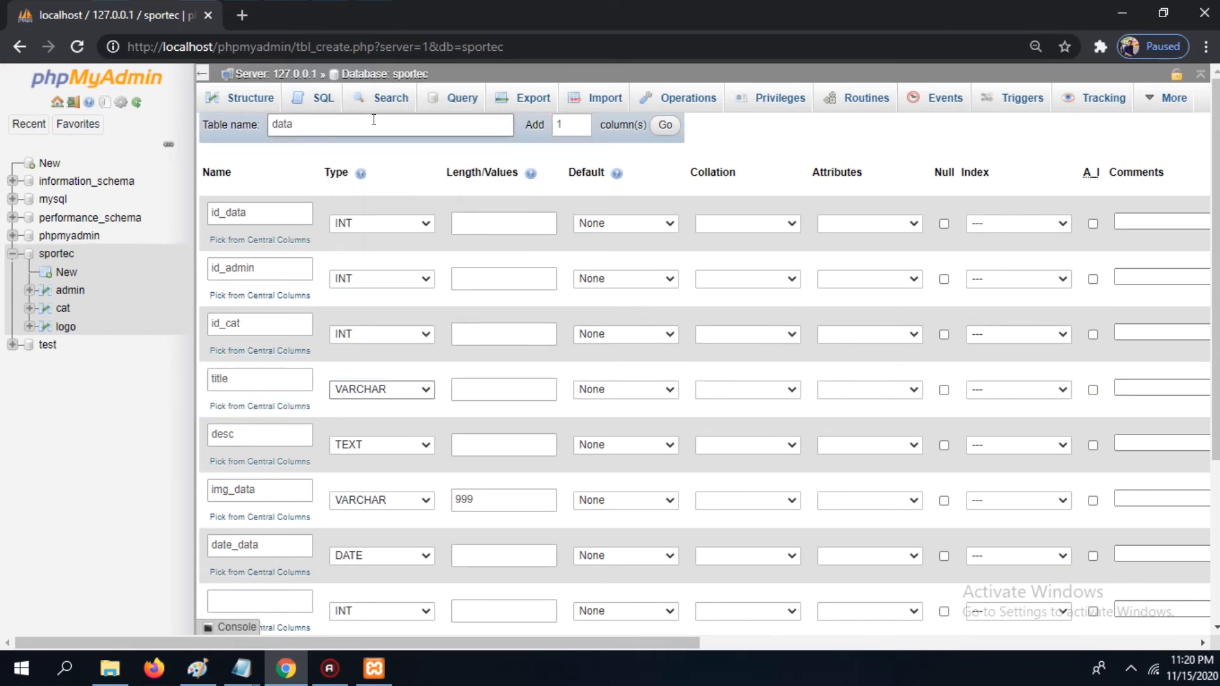
Step: Set the title column's length to 999
left_click(474, 444)
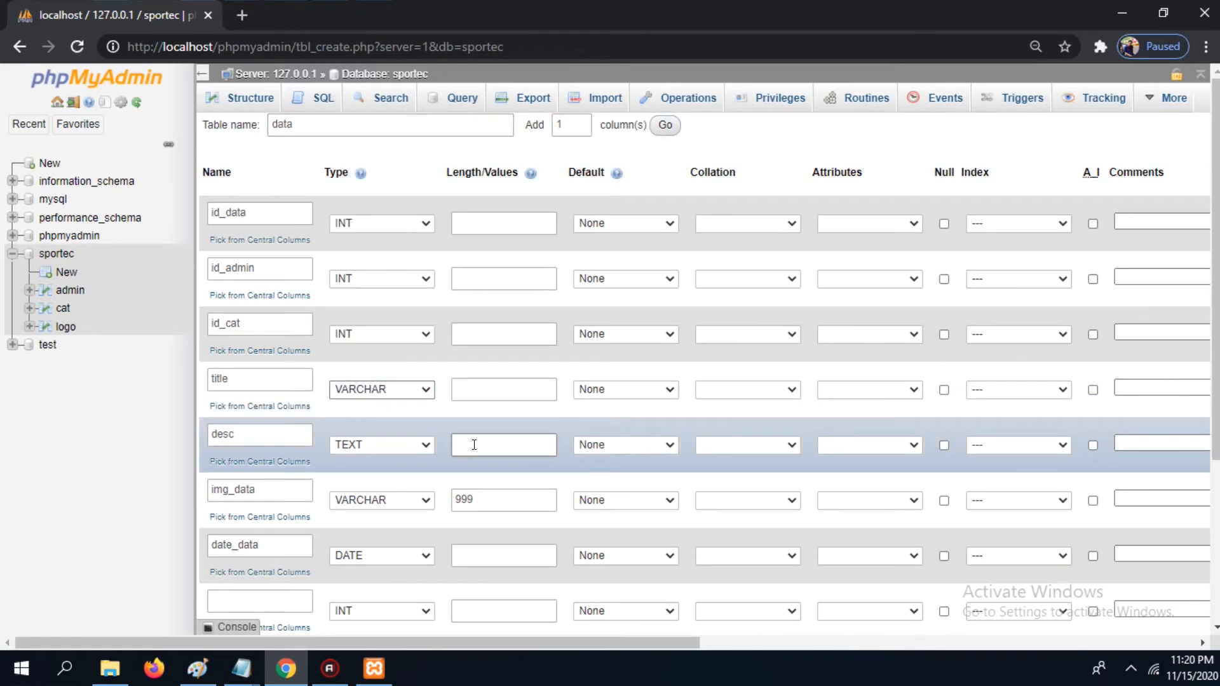
left_click(474, 445)
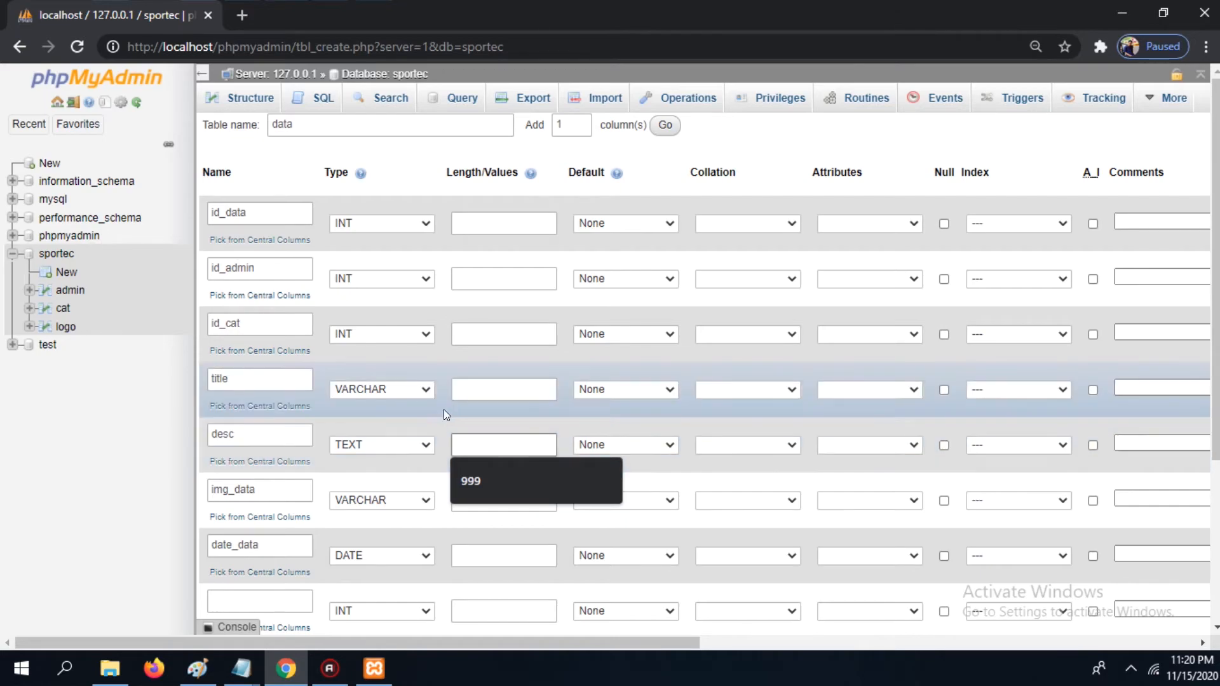
left_click(488, 395)
type("999")
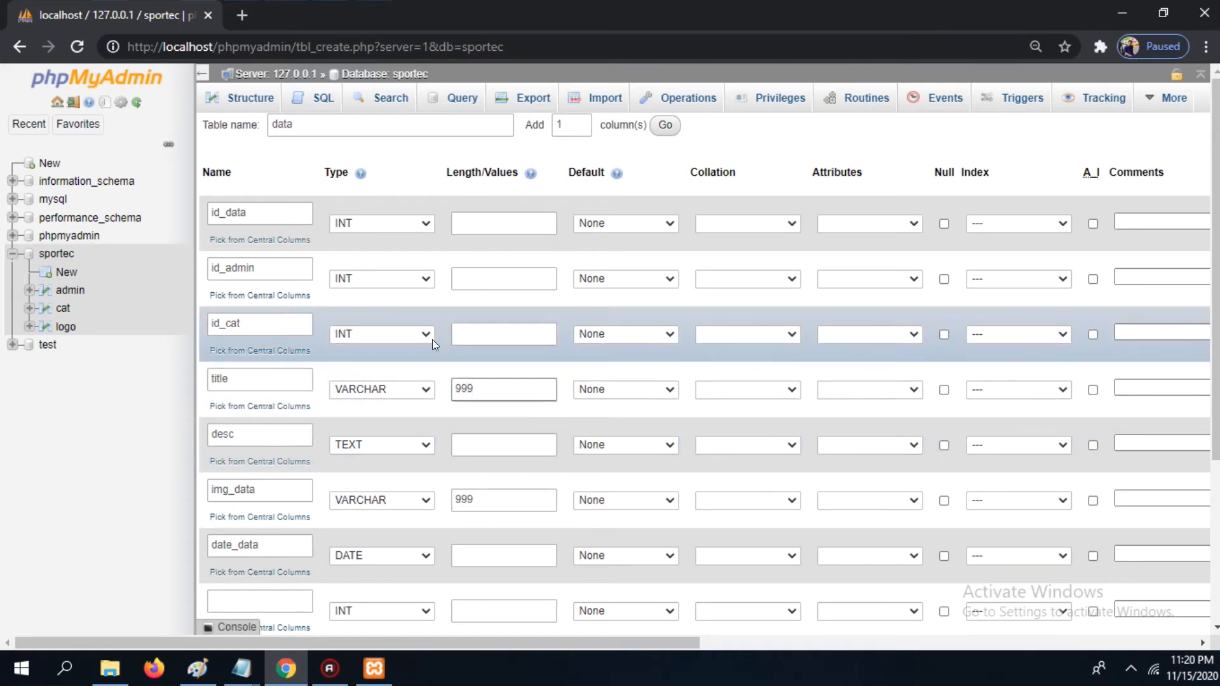
Step: Set the id_cat column to VARCHAR with length 99
left_click(413, 334)
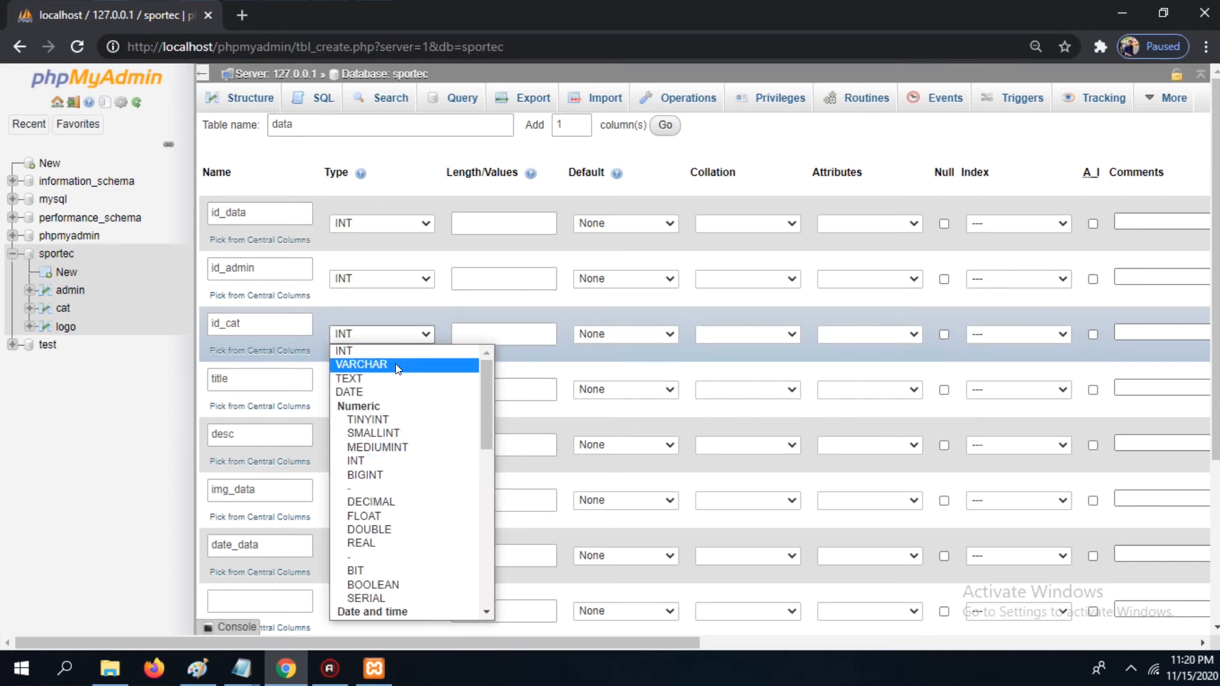
left_click(395, 363)
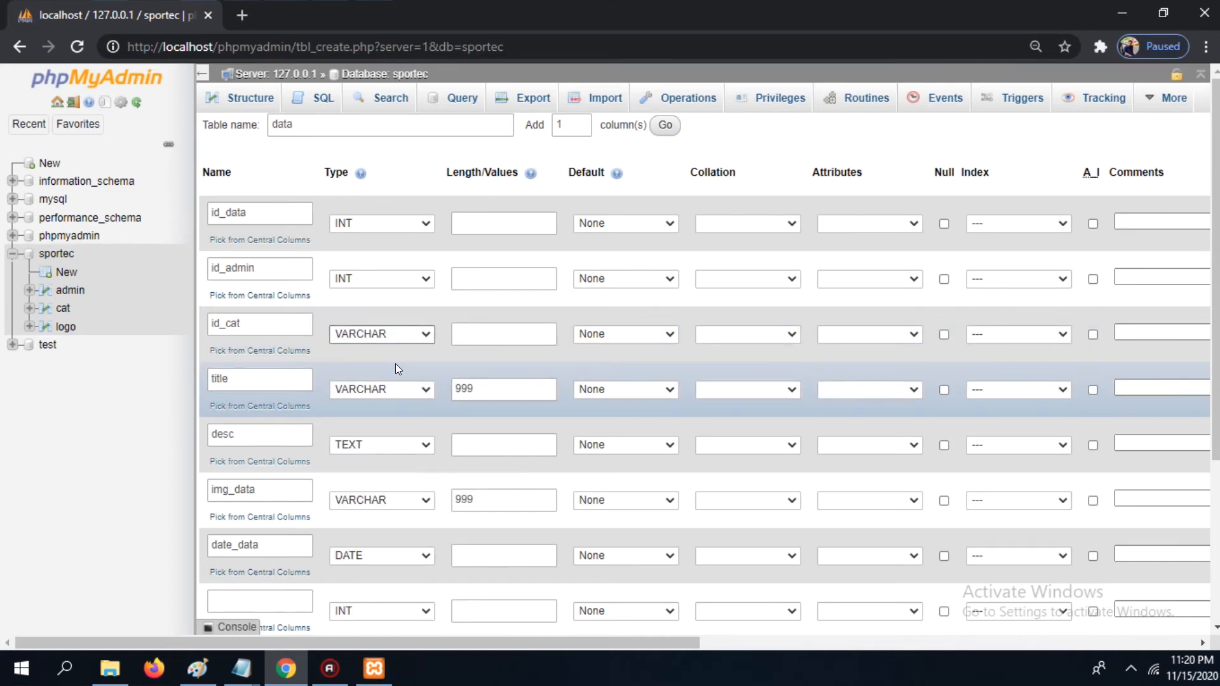
left_click(493, 333)
left_click(492, 335)
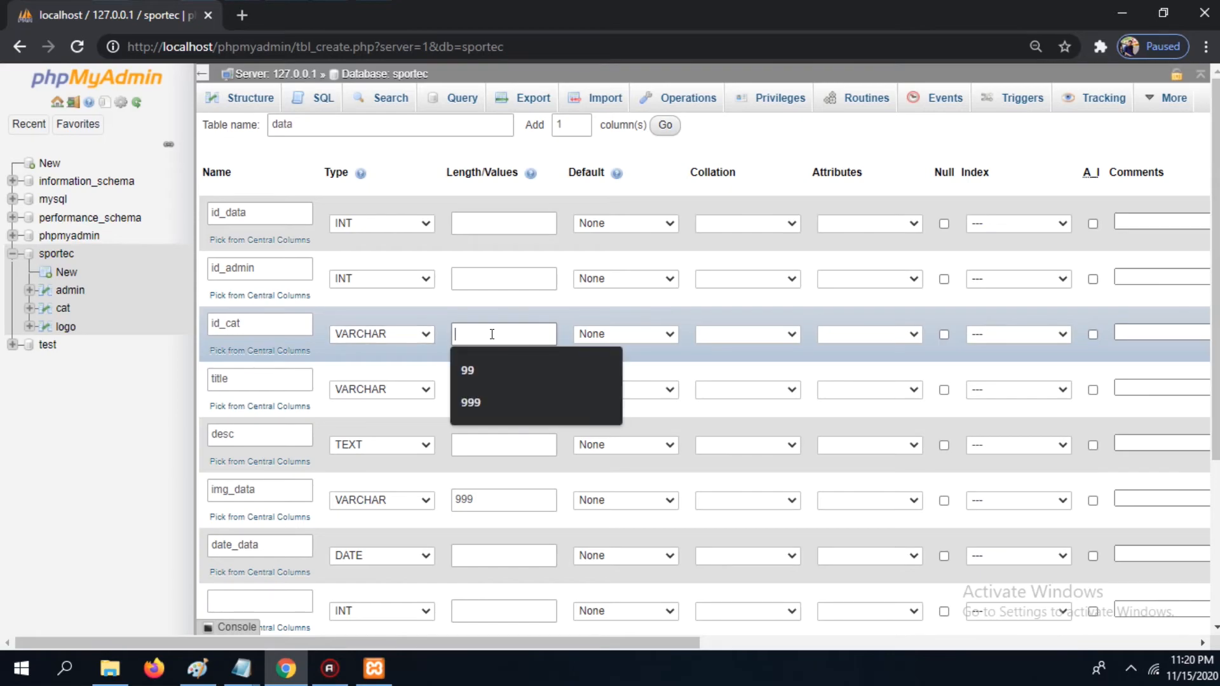
type("99")
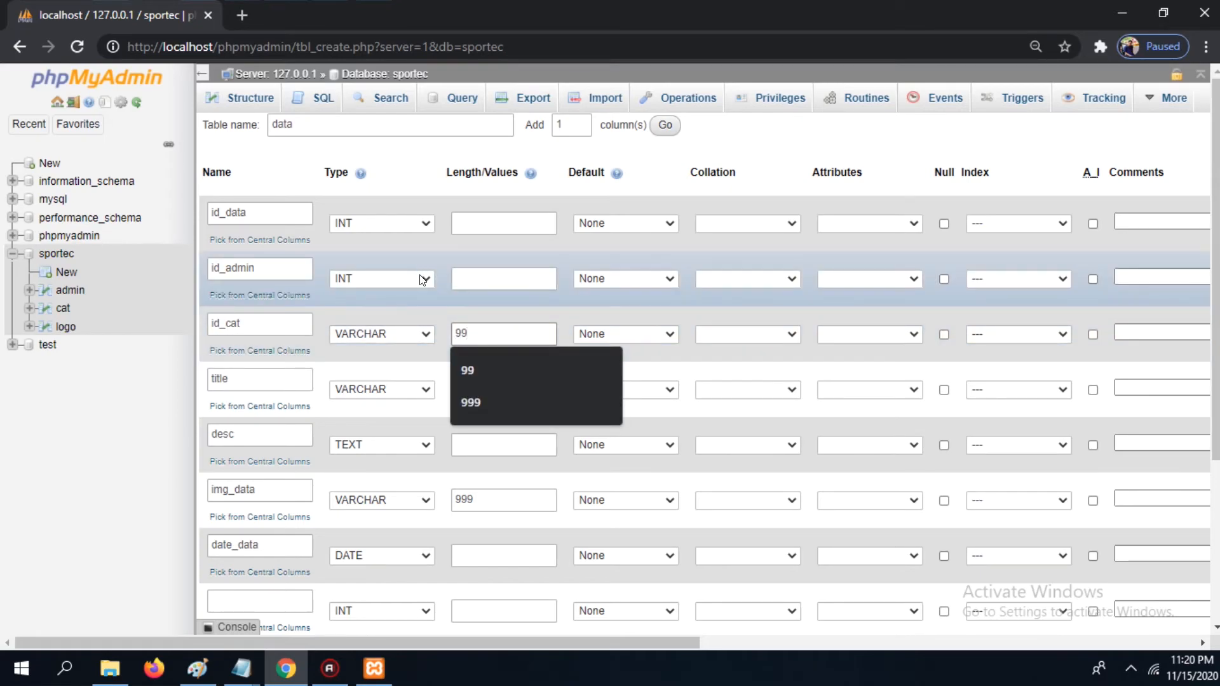
Step: Set the id_admin column to VARCHAR with length 99
left_click(421, 278)
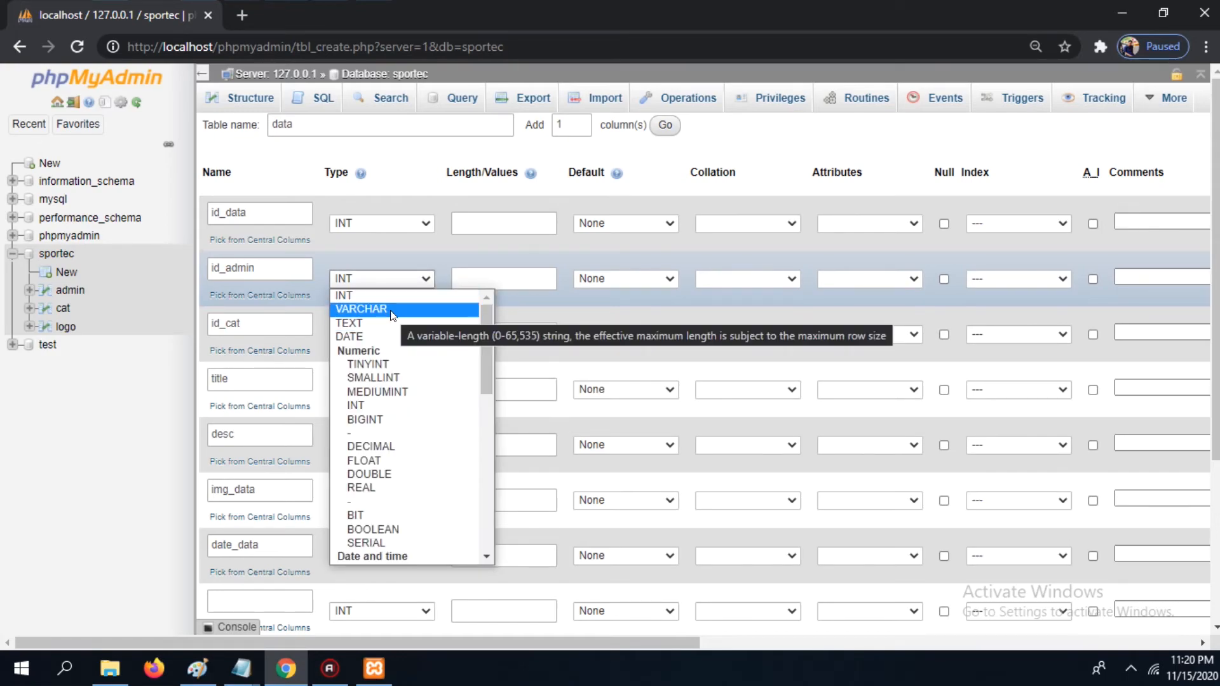
left_click(390, 313)
left_click(486, 278)
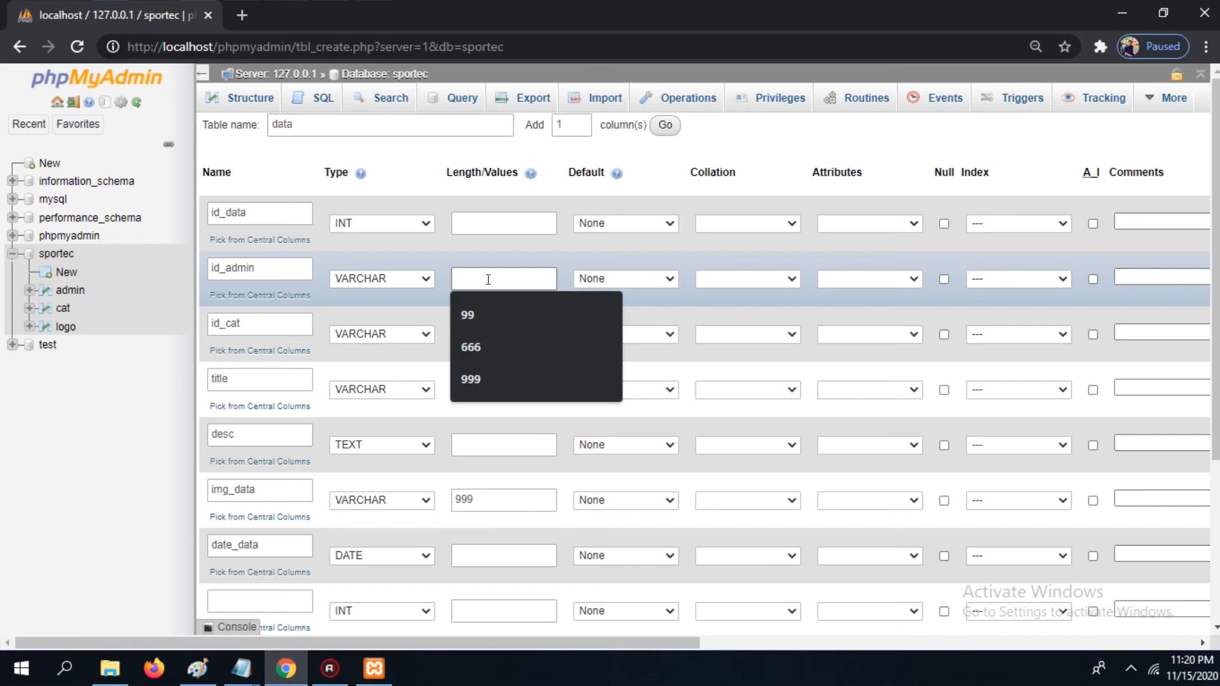
type("99")
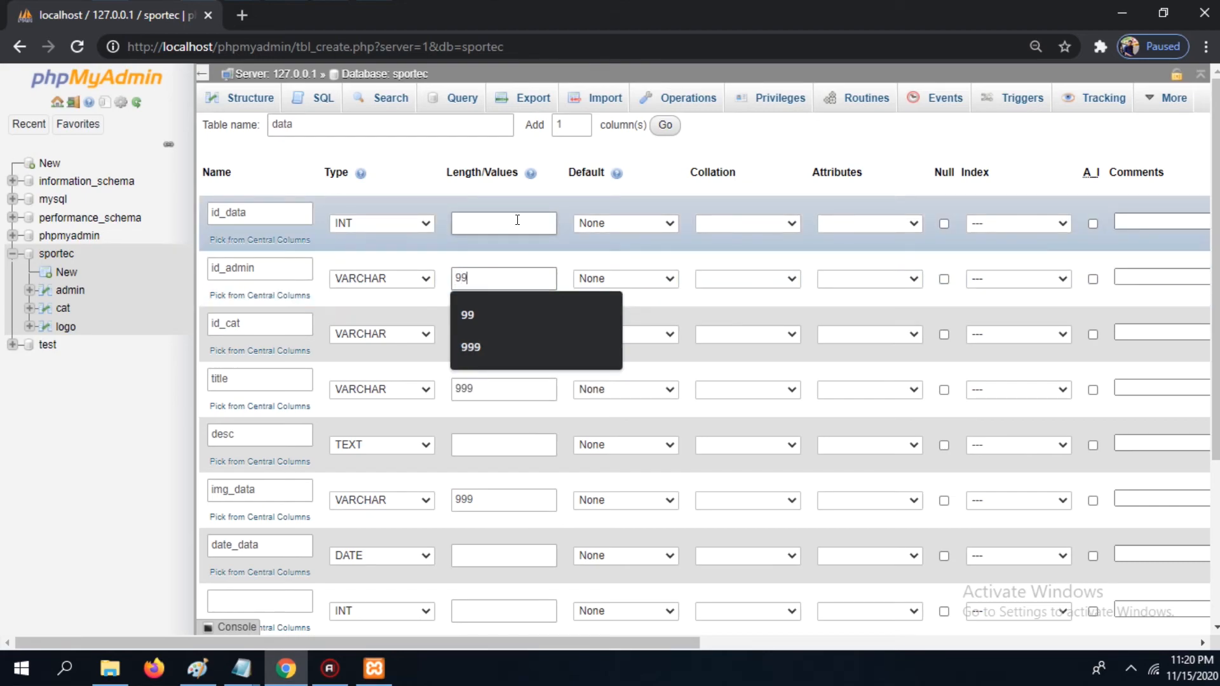
Step: Make id_data the PRIMARY index with auto-increment
left_click(519, 223)
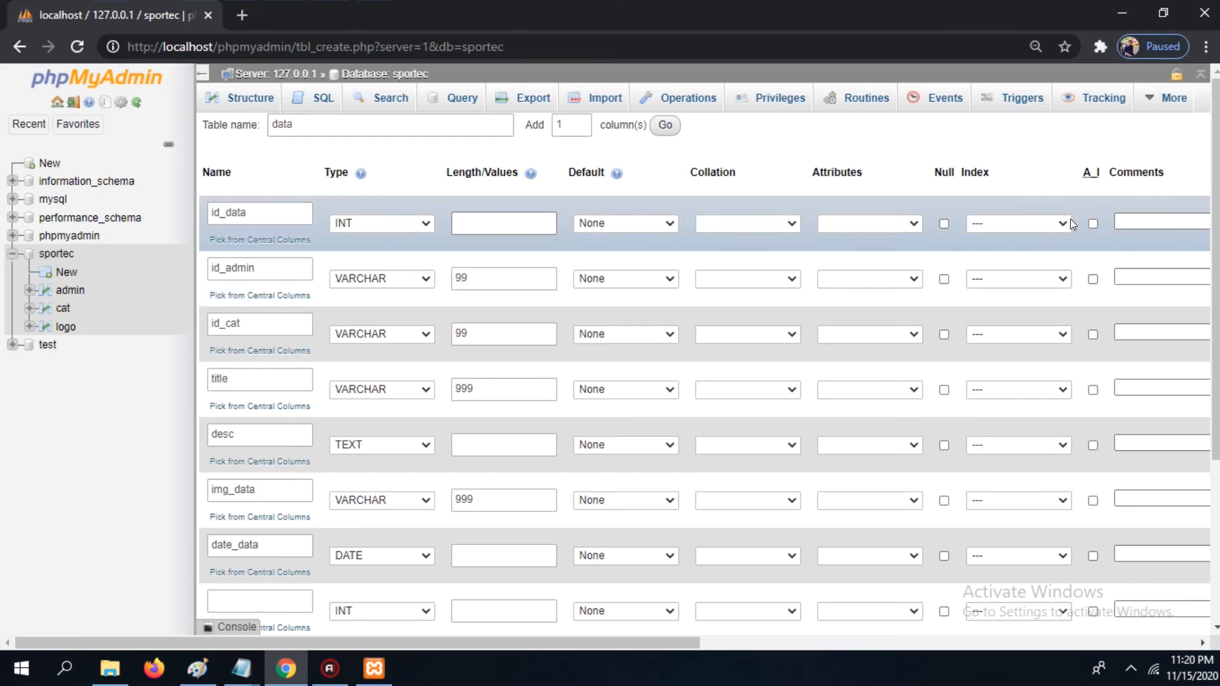
left_click(1064, 222)
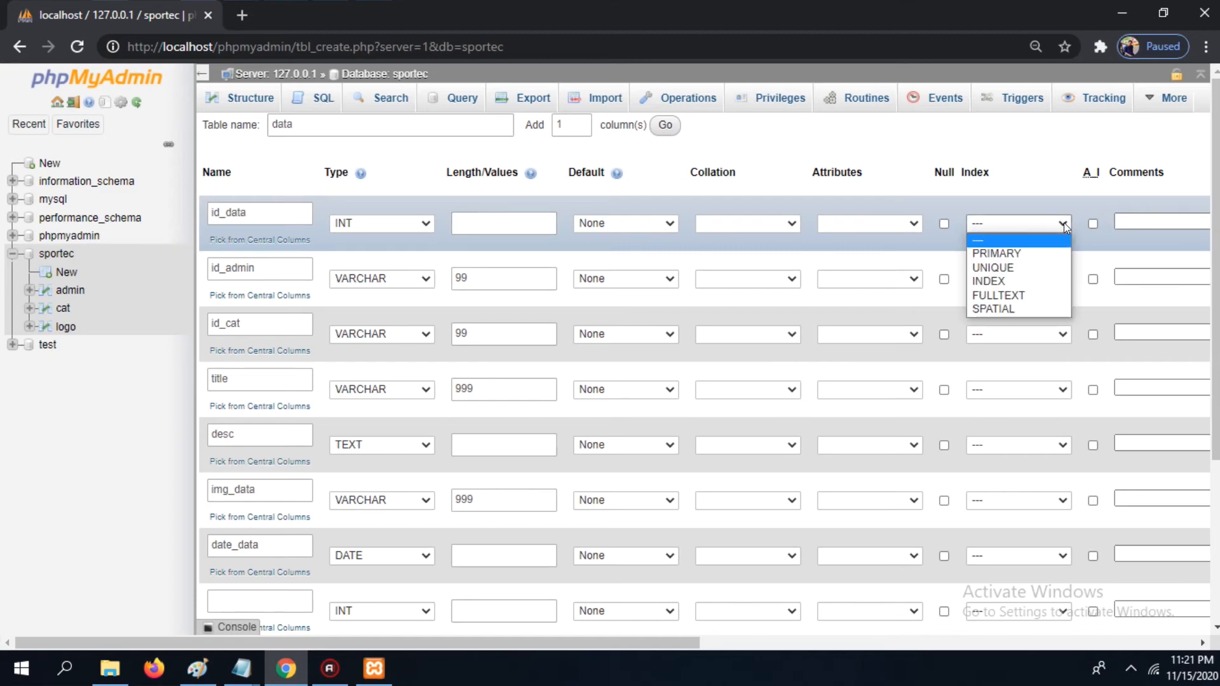
left_click(1037, 254)
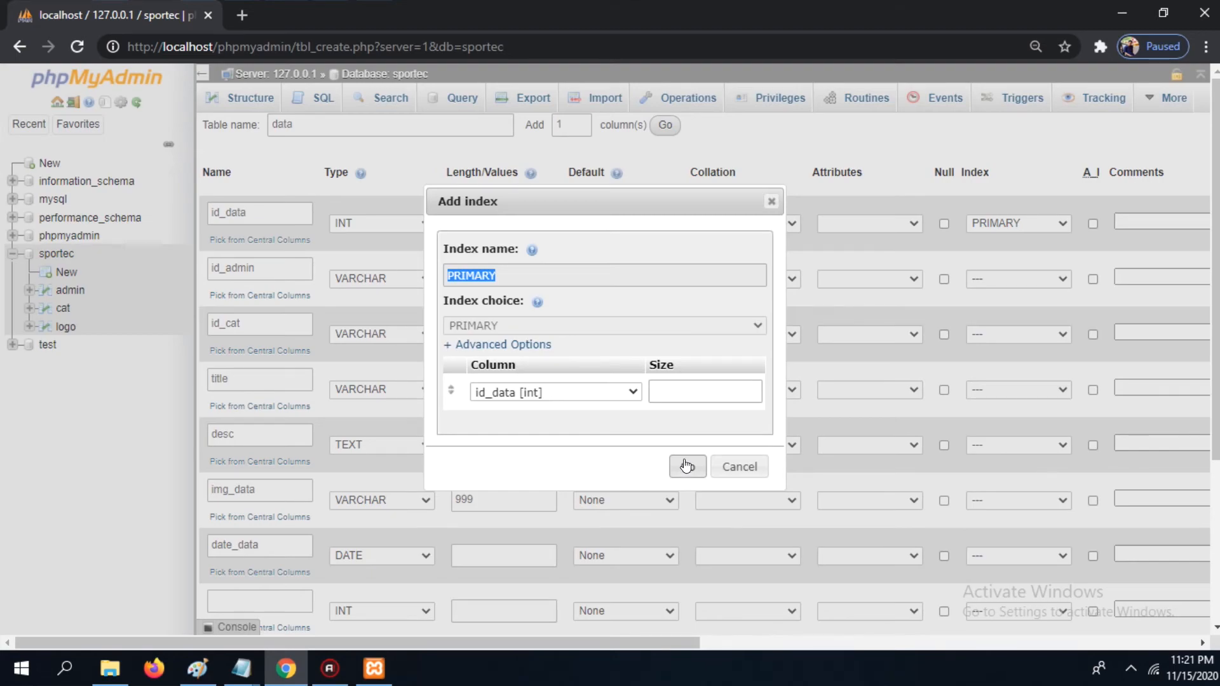
left_click(686, 466)
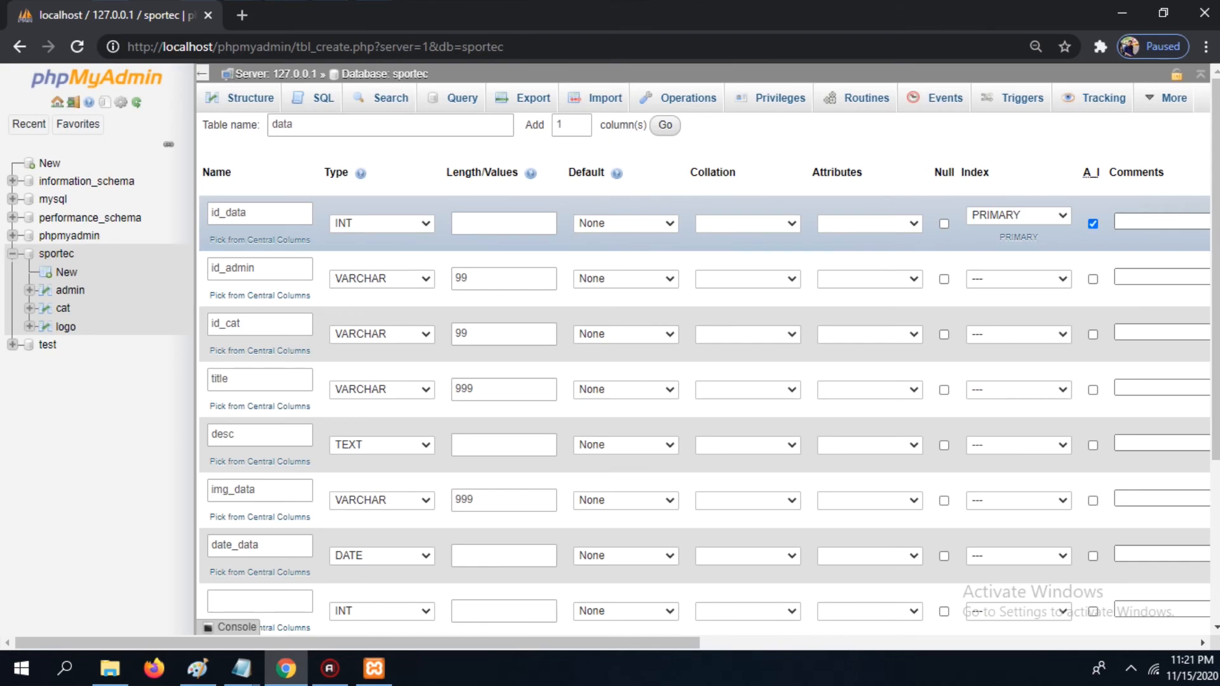
Step: Save the data table and confirm the prompt
scroll(1093, 224, "down", 3)
scroll(705, 382, "up", 2)
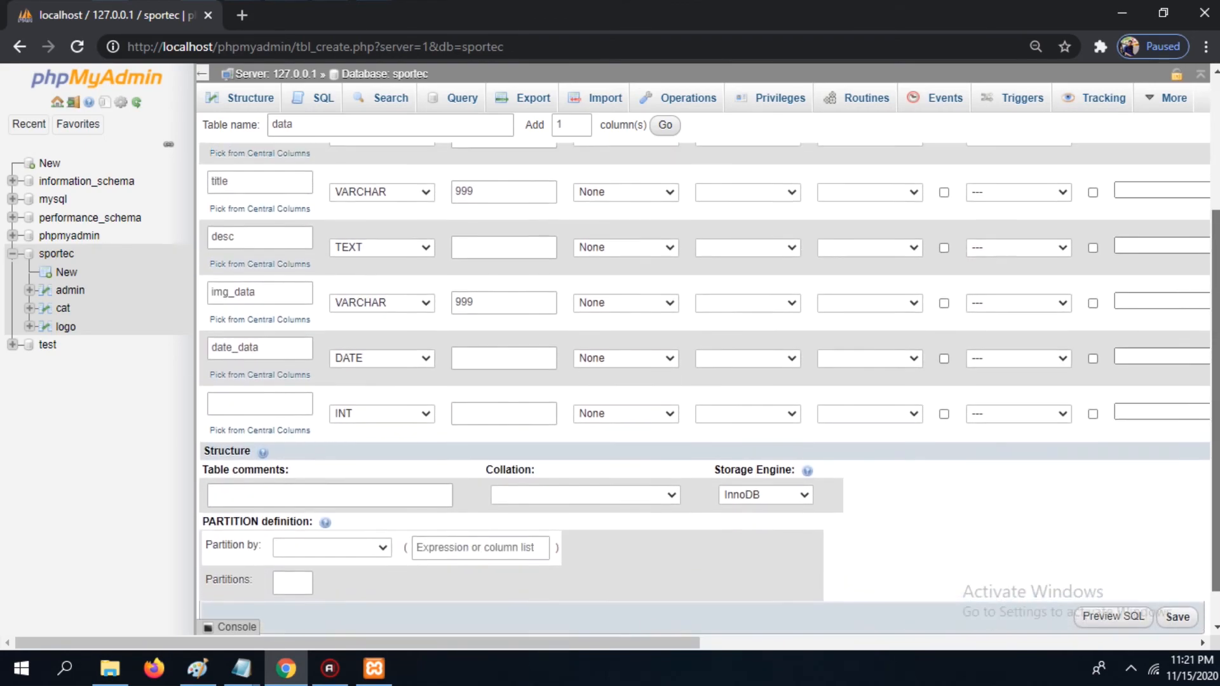
scroll(706, 369, "up", 1)
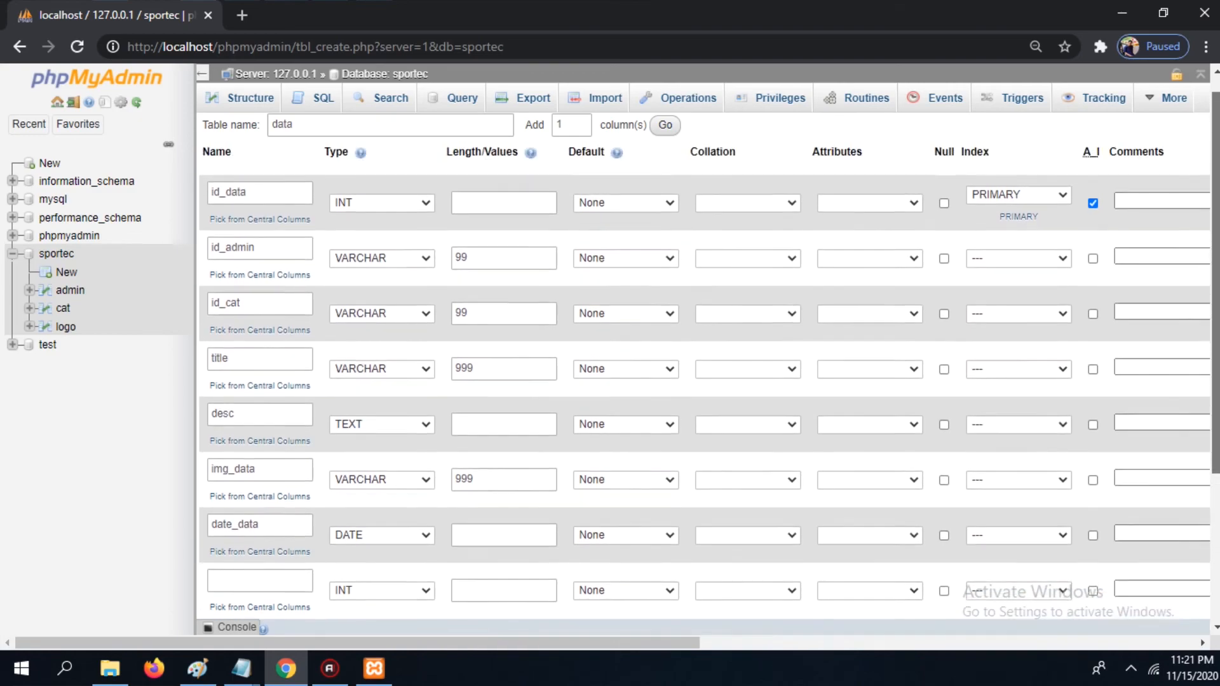
scroll(705, 381, "down", 1)
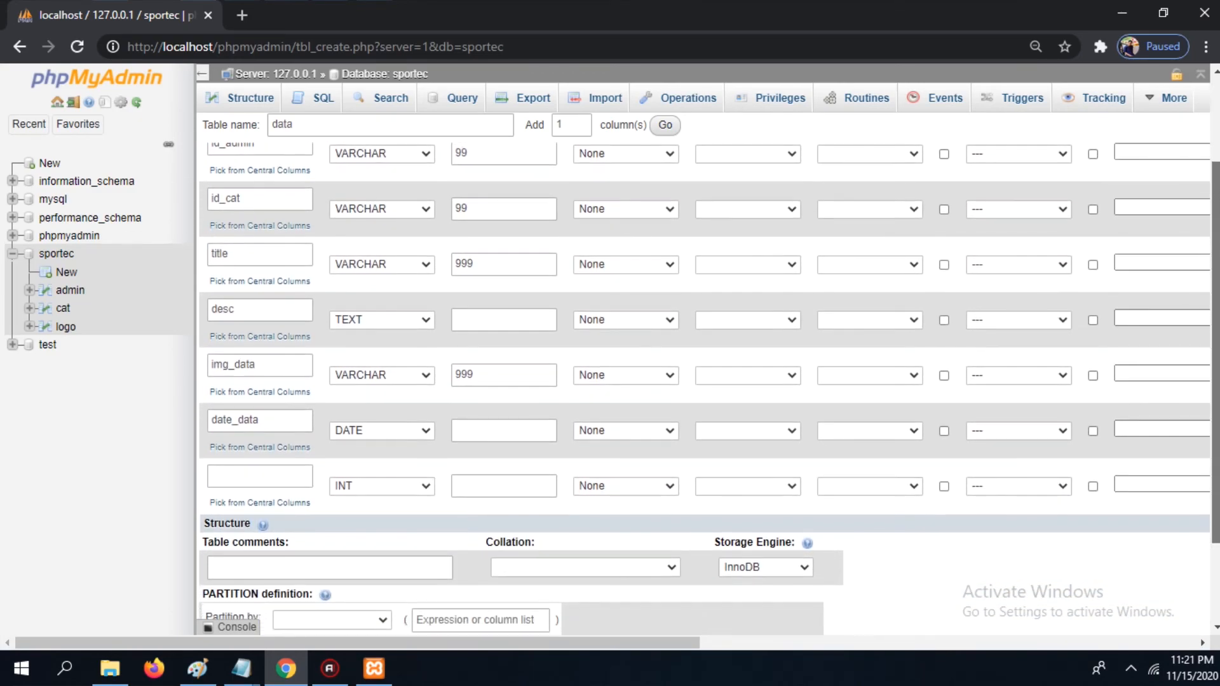
scroll(705, 382, "down", 1)
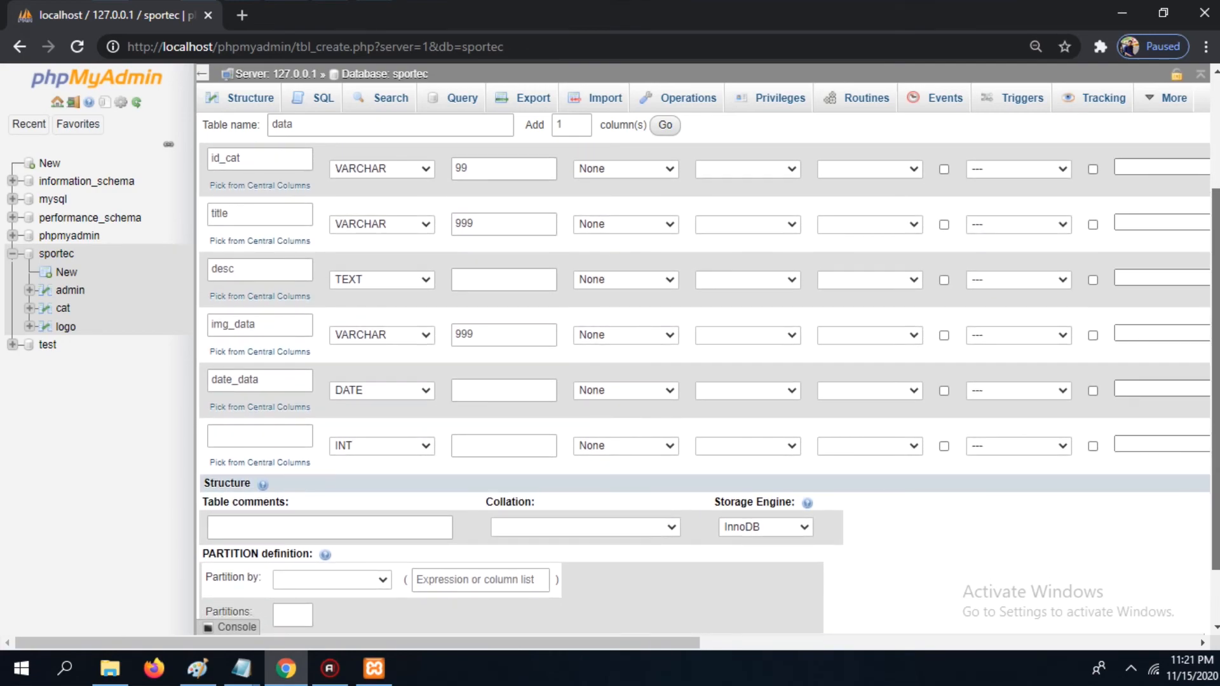
scroll(705, 381, "down", 1)
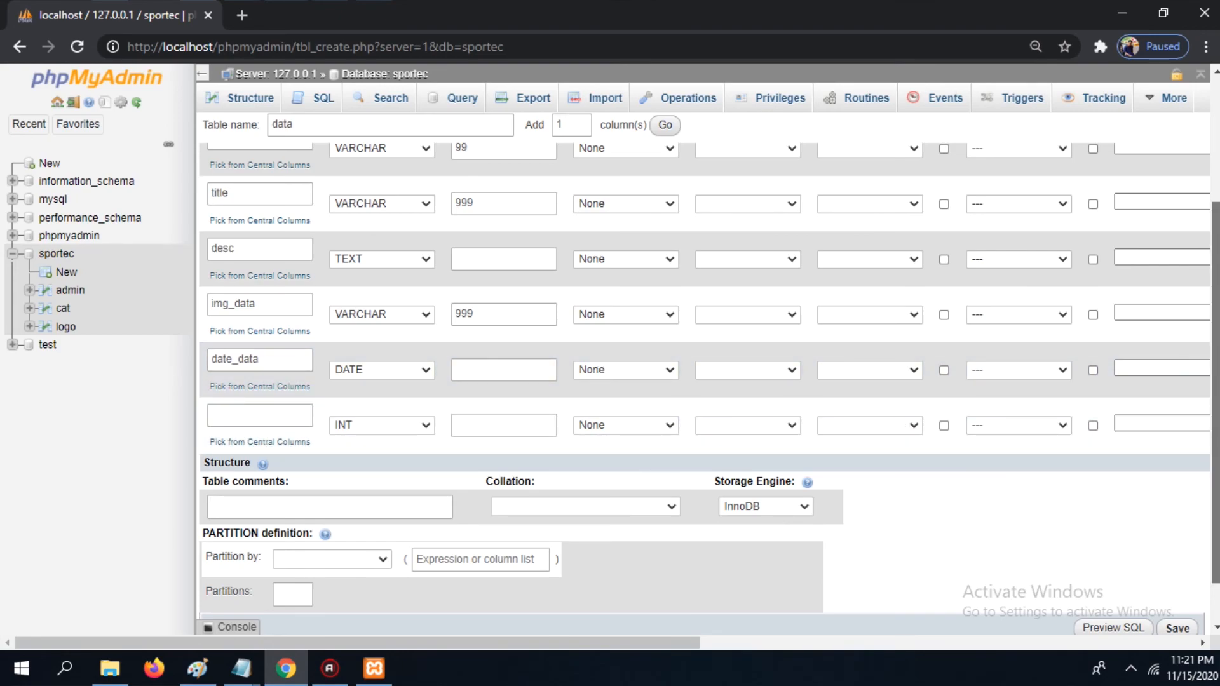
scroll(1180, 595, "down", 1)
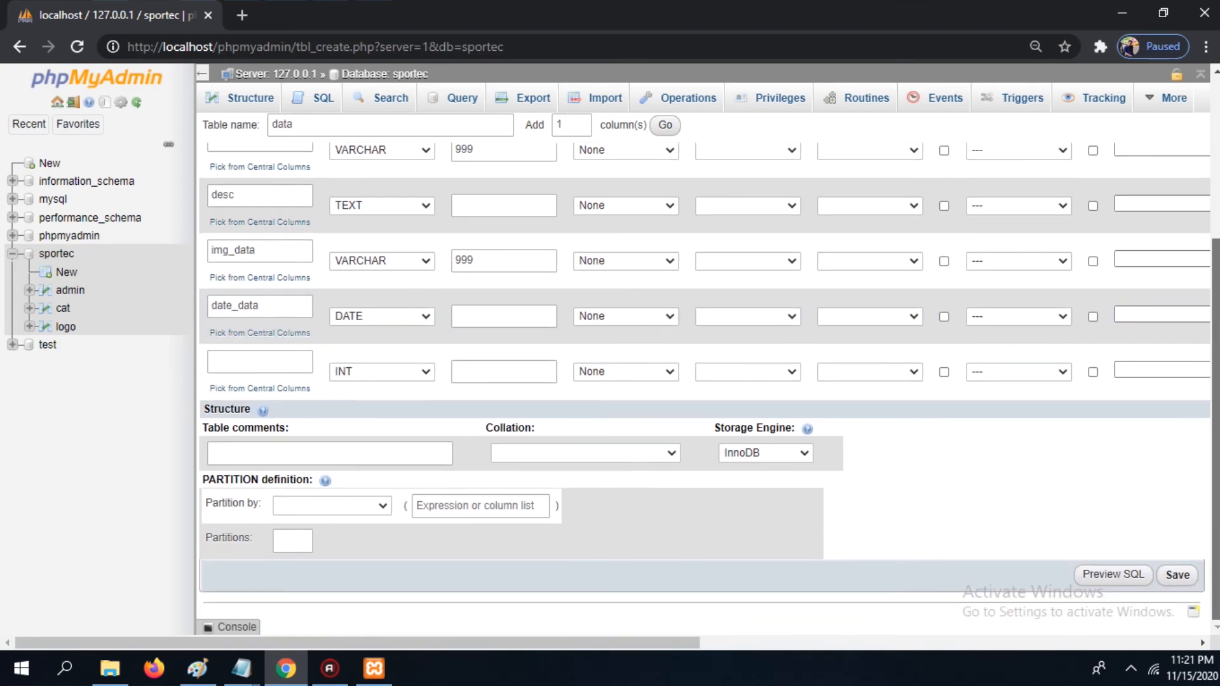
left_click(1176, 575)
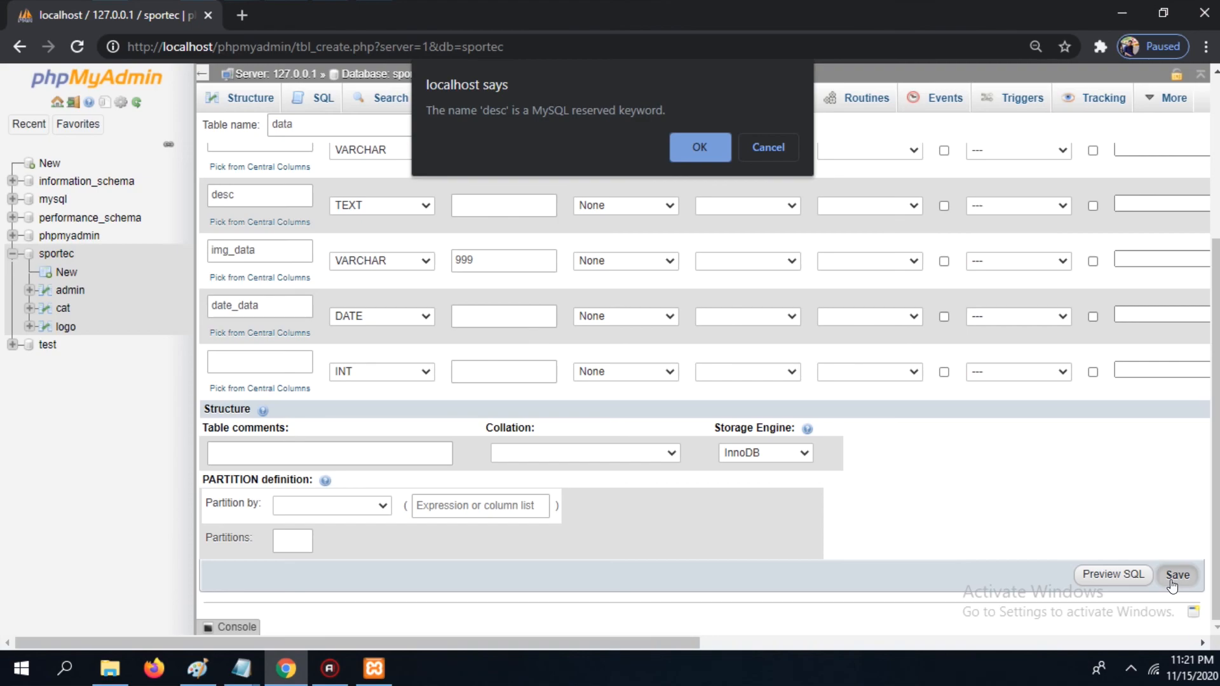
left_click(700, 148)
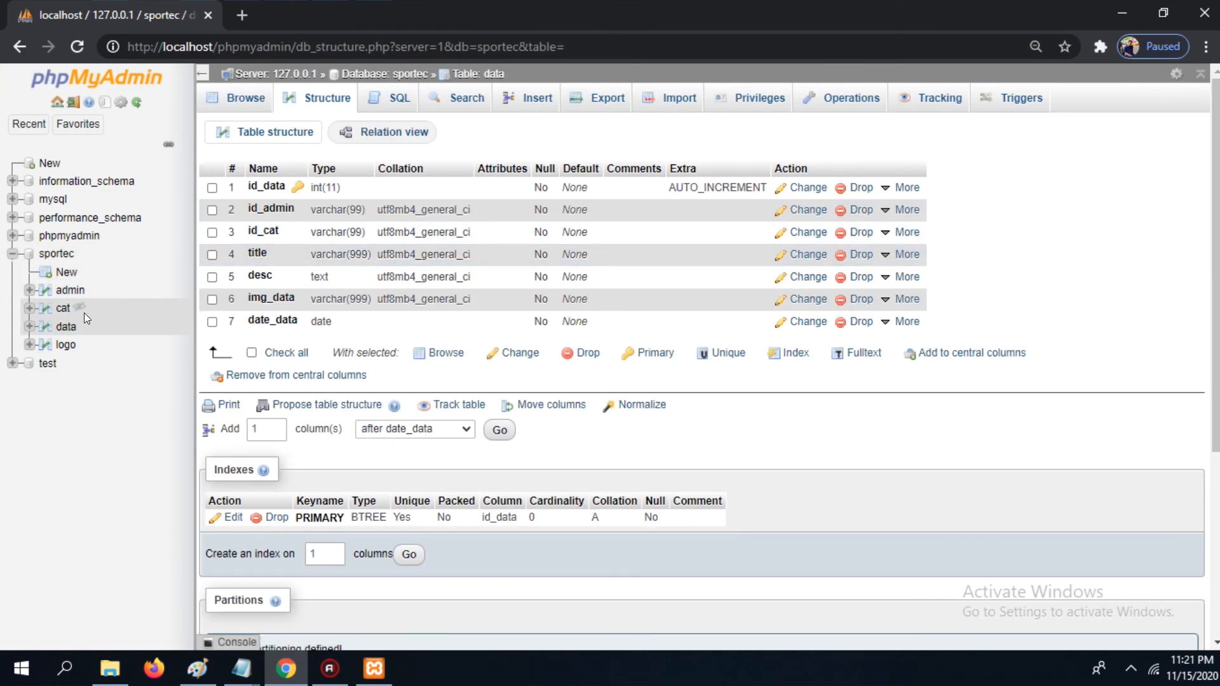
Step: Open the data table and view its structure
left_click(65, 326)
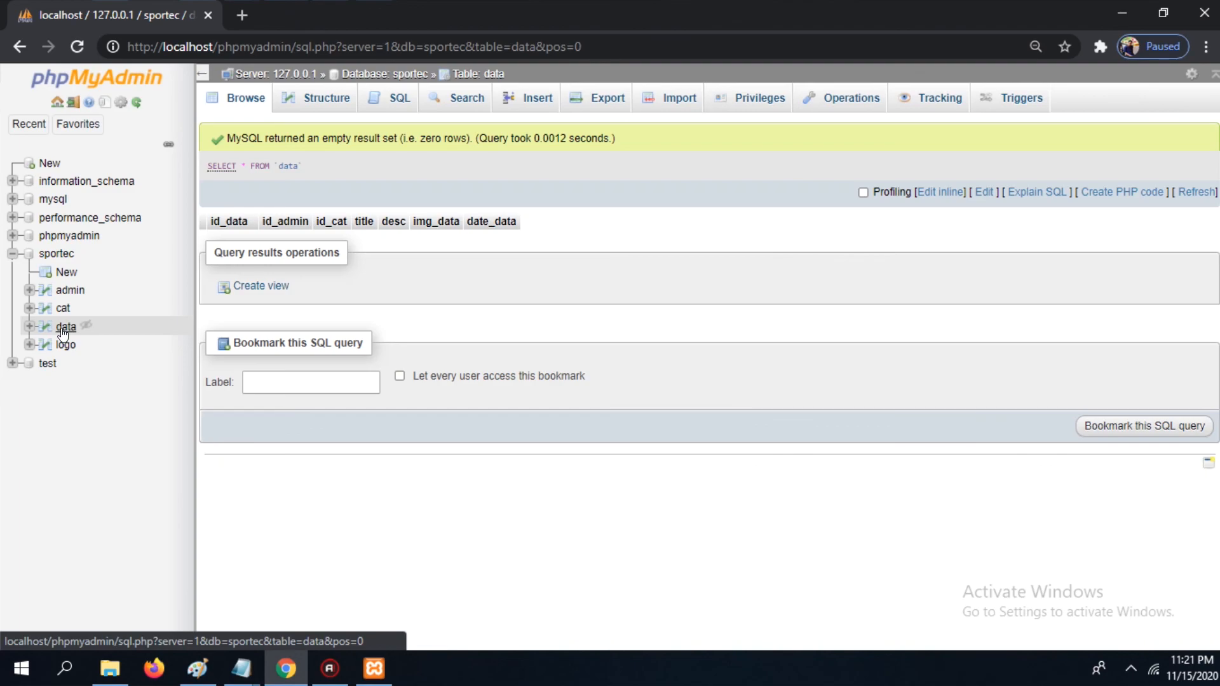
left_click(325, 100)
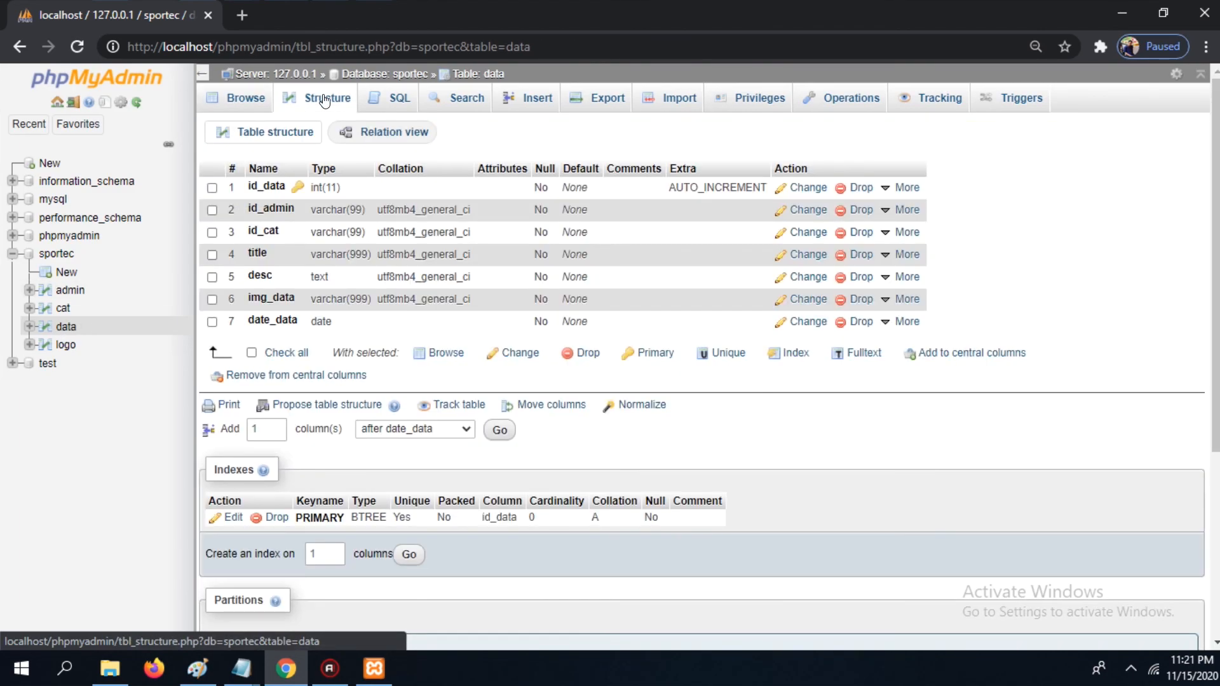